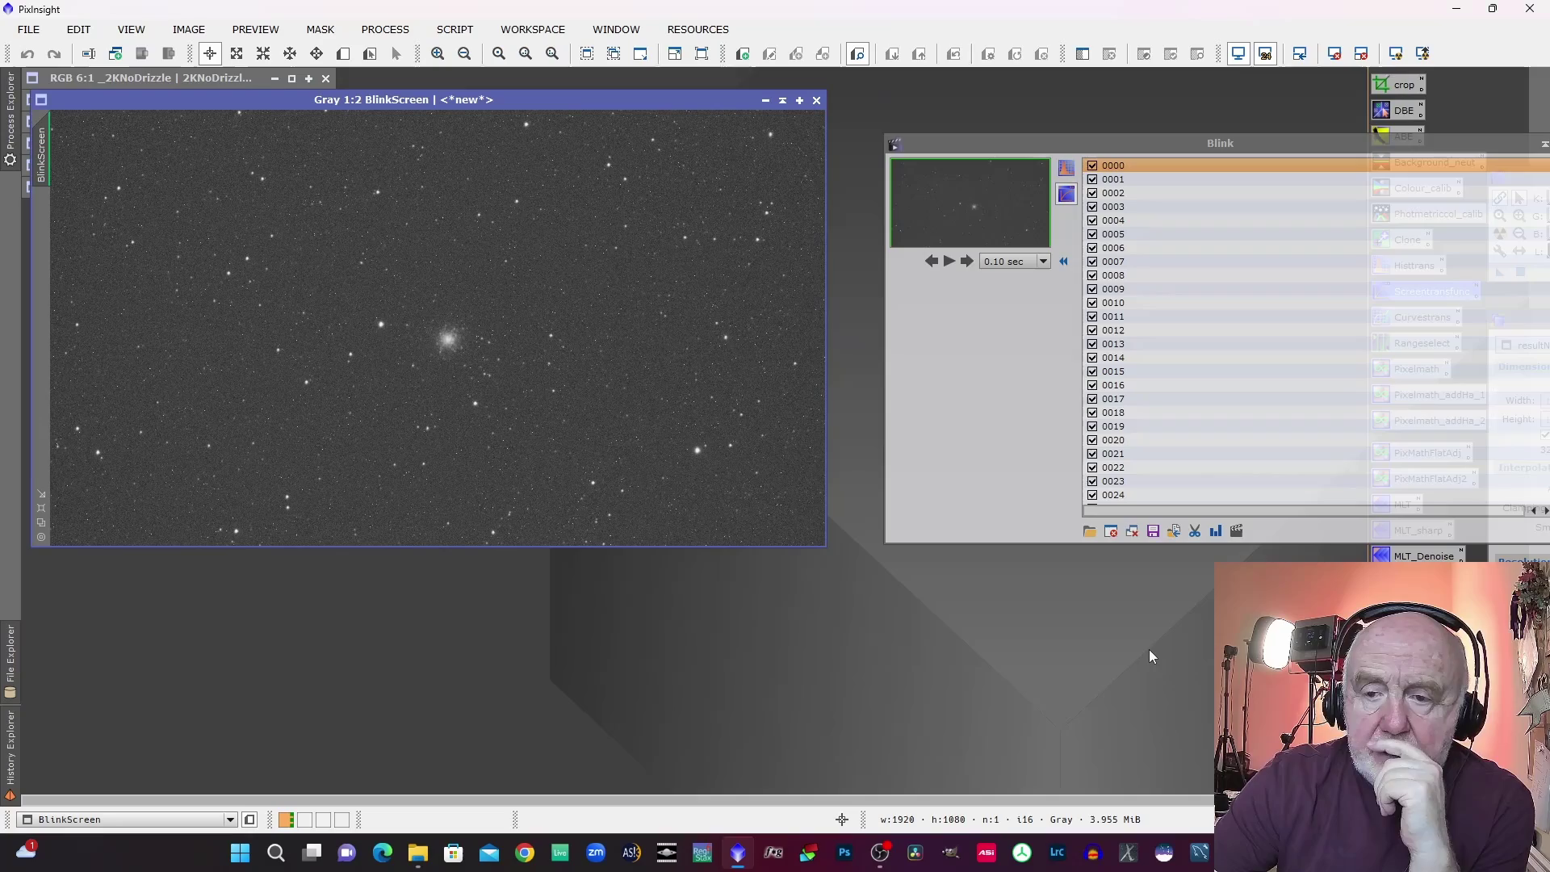
Step: Play the Blink subframe animation and enlarge the view, zoomed into the star cluster
click(949, 261)
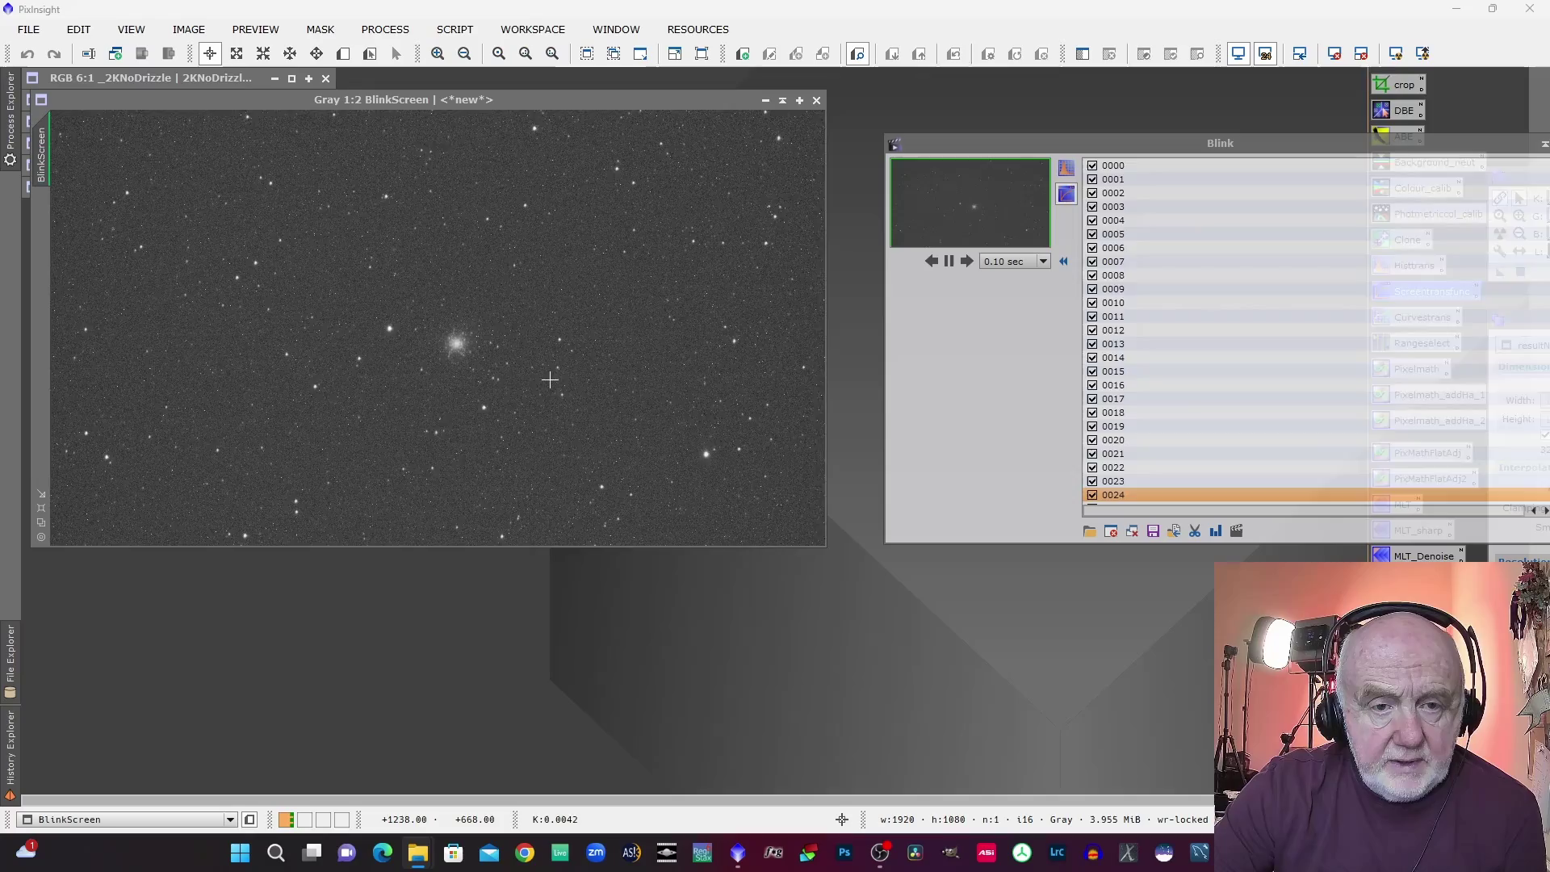
scroll(550, 381, up, 2)
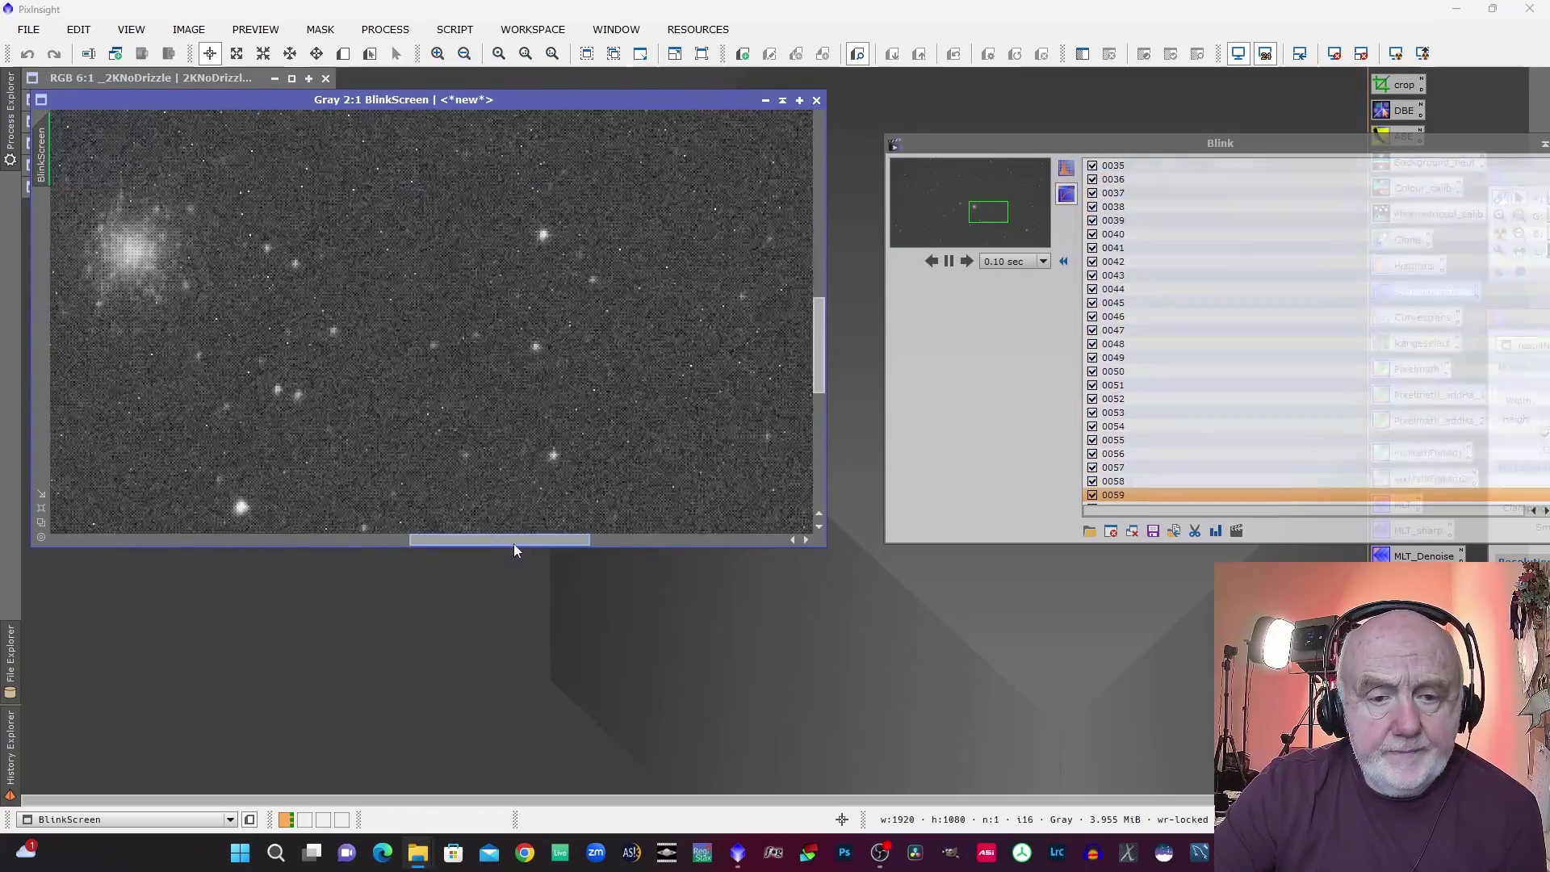
drag(513, 544, 451, 545)
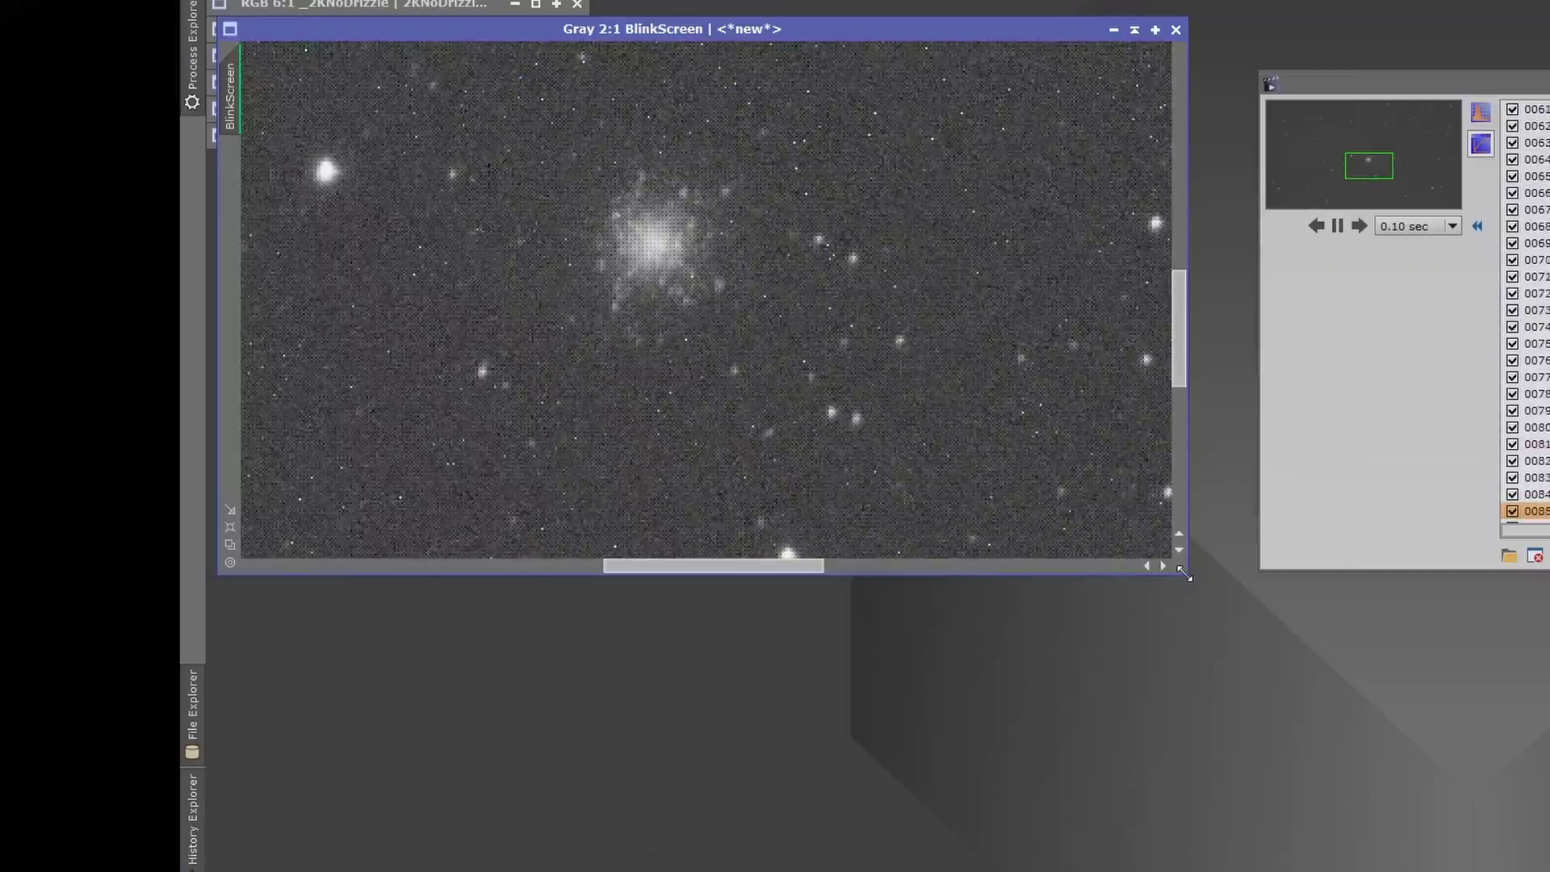
drag(822, 545, 871, 592)
drag(1243, 629, 1286, 862)
drag(1275, 638, 1271, 558)
drag(778, 852, 751, 853)
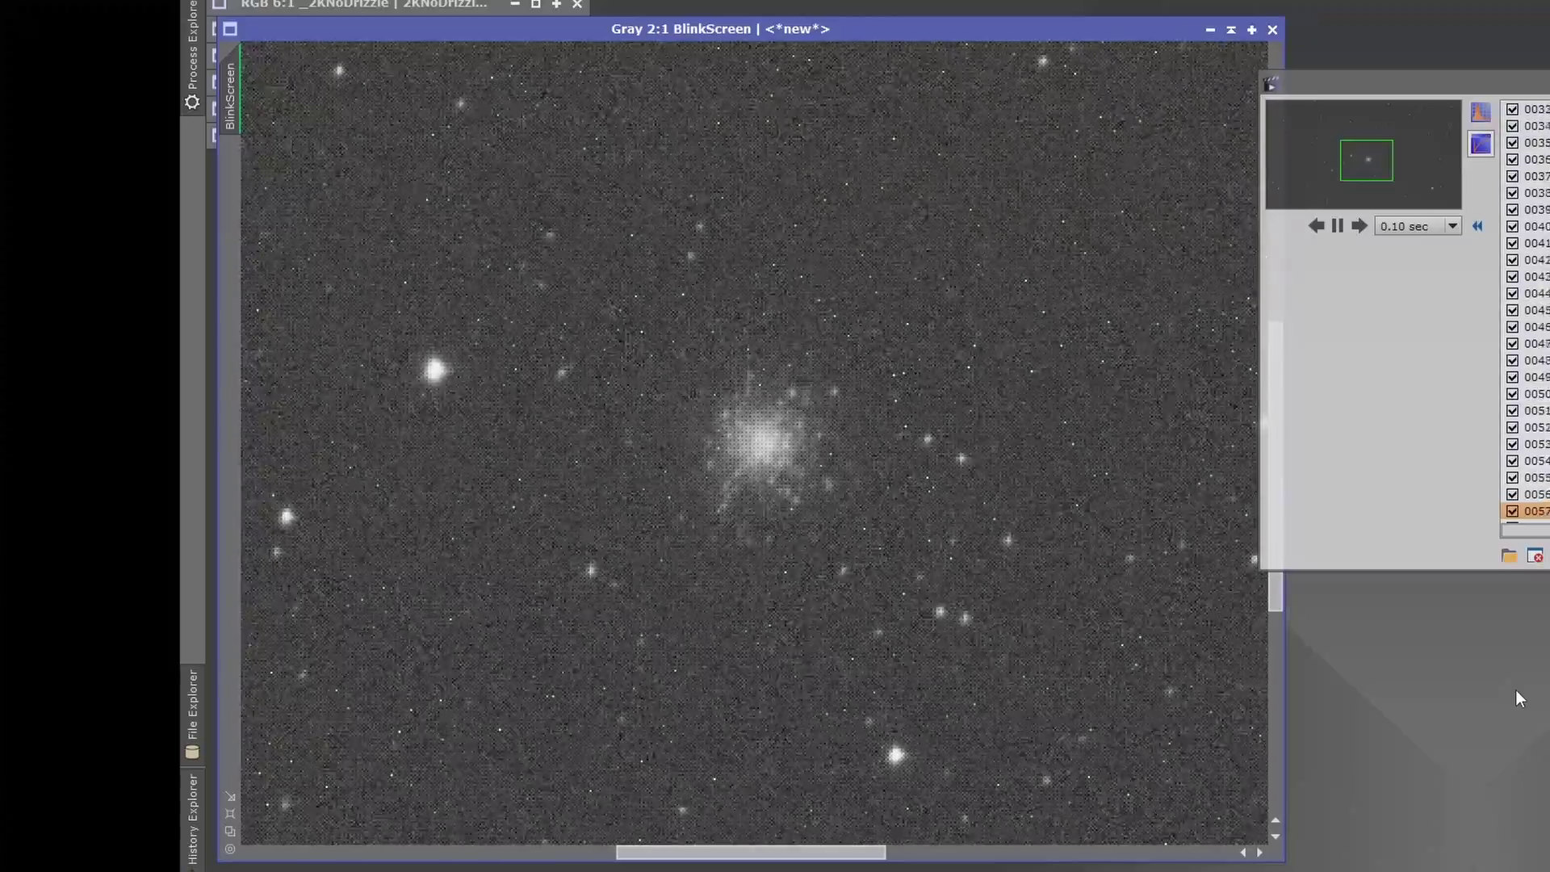
Step: Pause playback and step through six subframes one at a time to show the dither shifts
click(1337, 226)
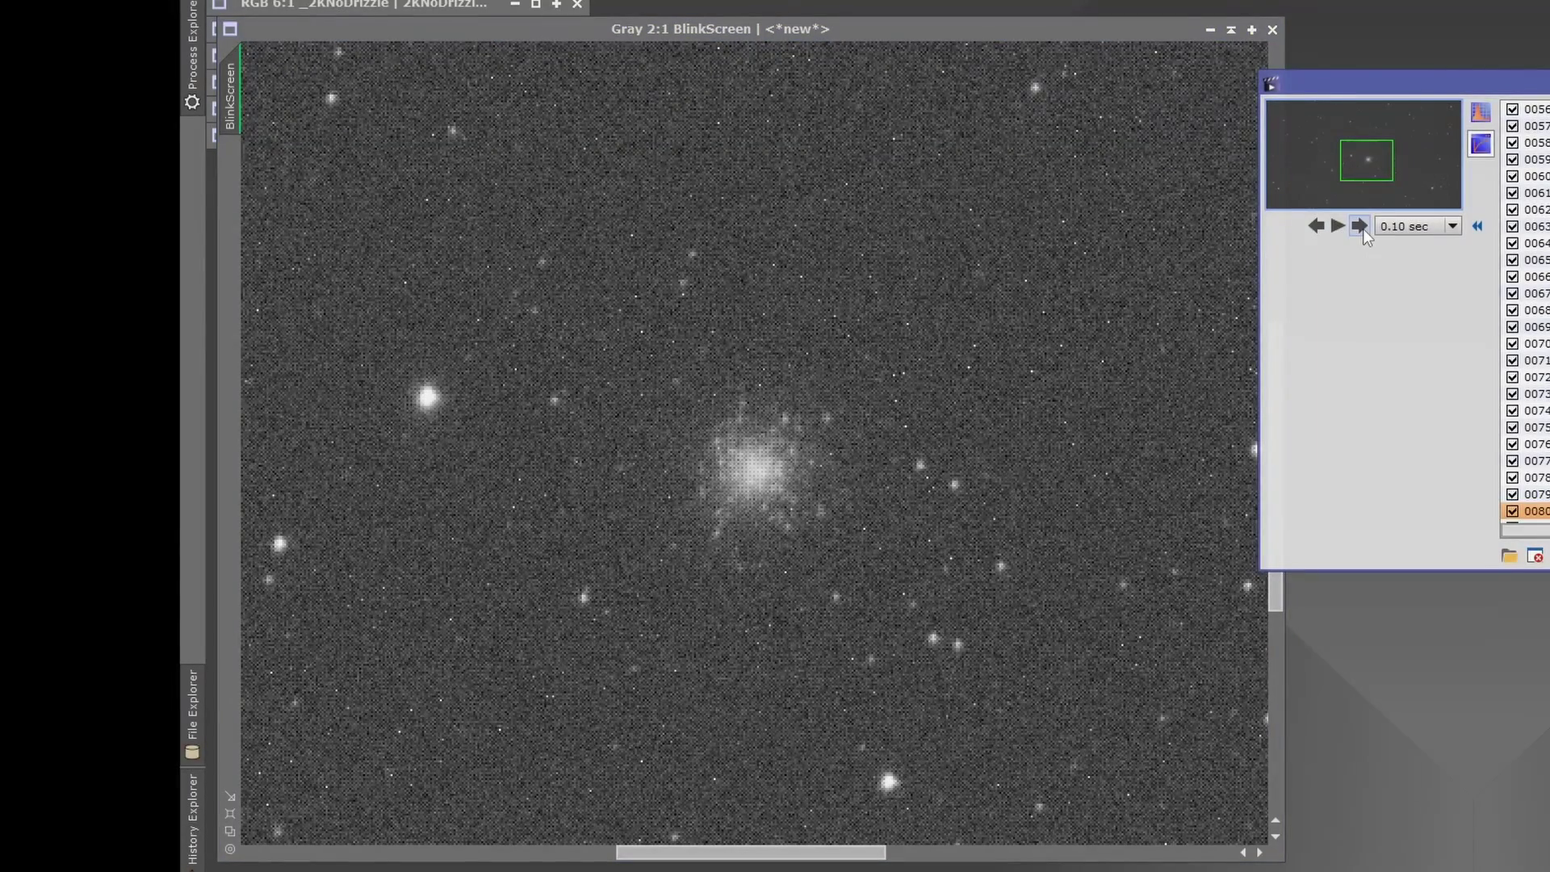
click(1362, 228)
click(1362, 228)
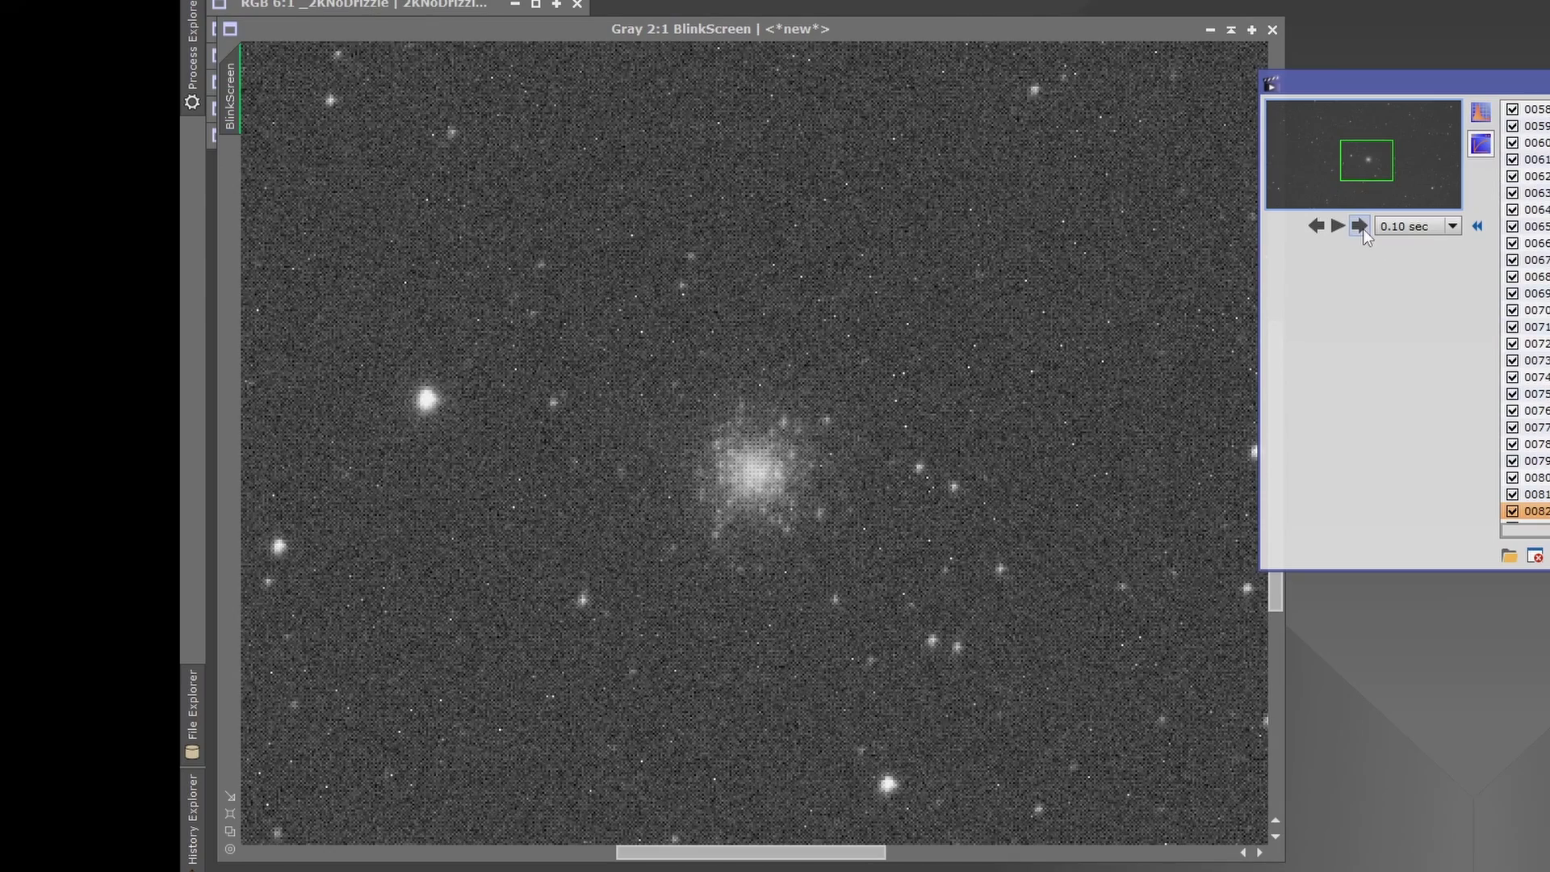
click(1361, 227)
click(1362, 227)
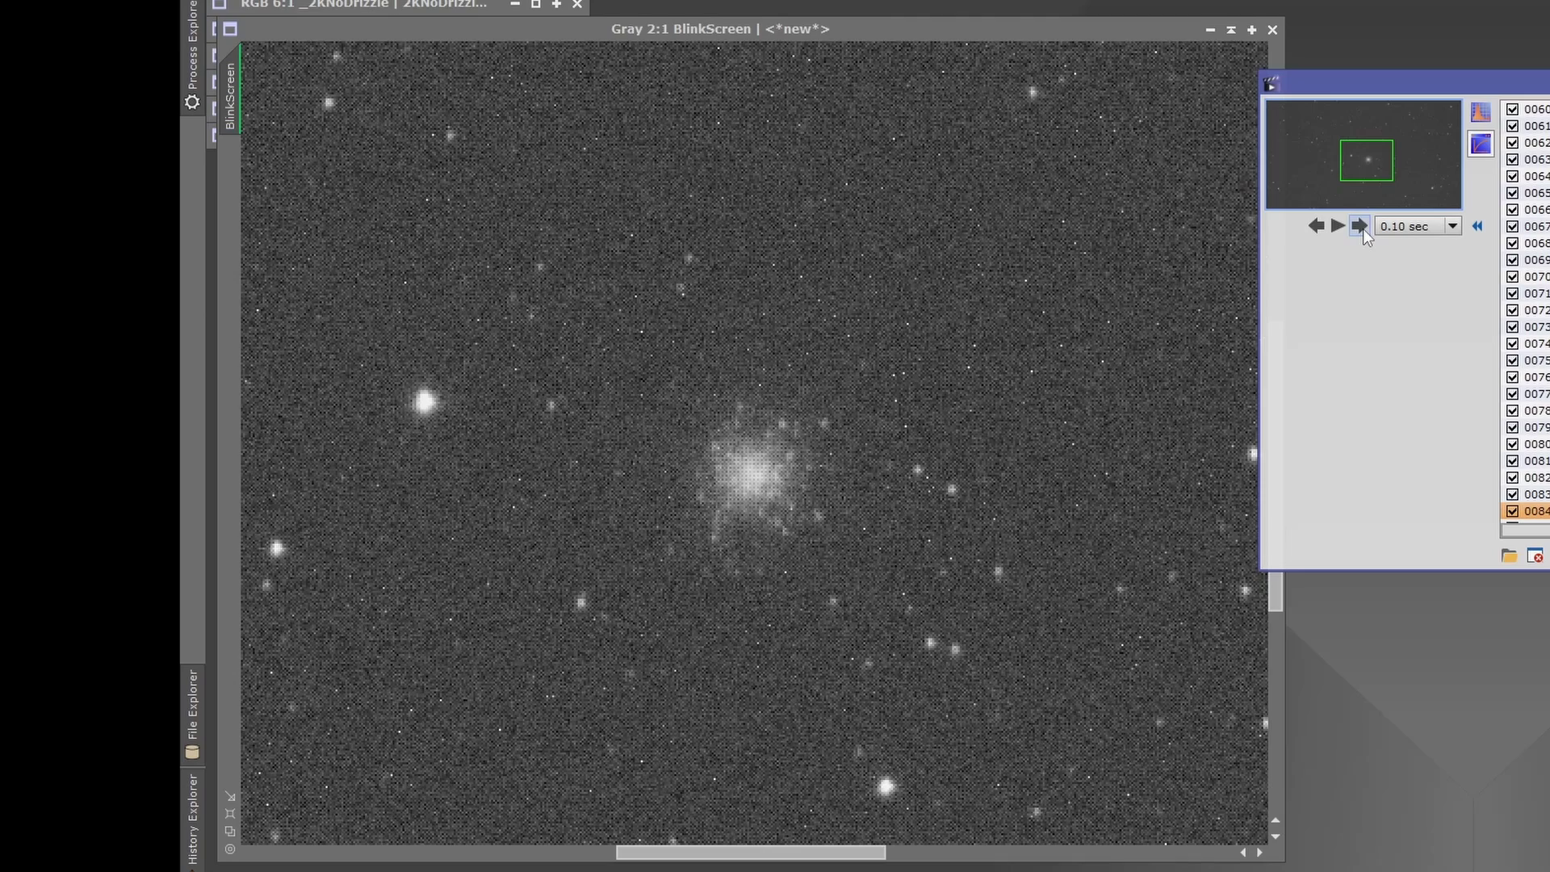
click(1361, 227)
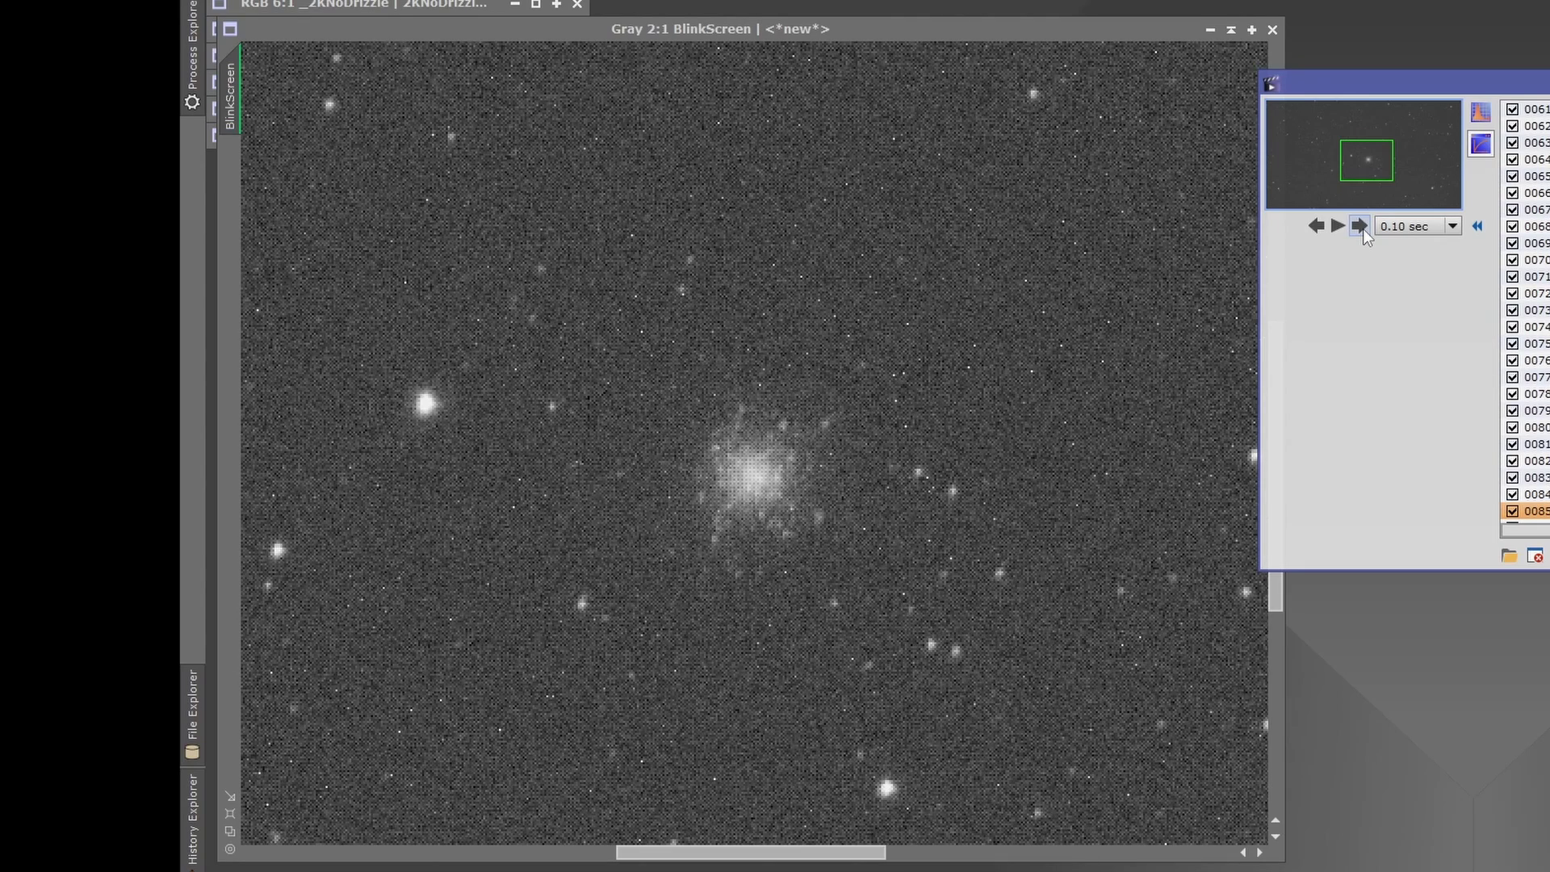
click(1361, 227)
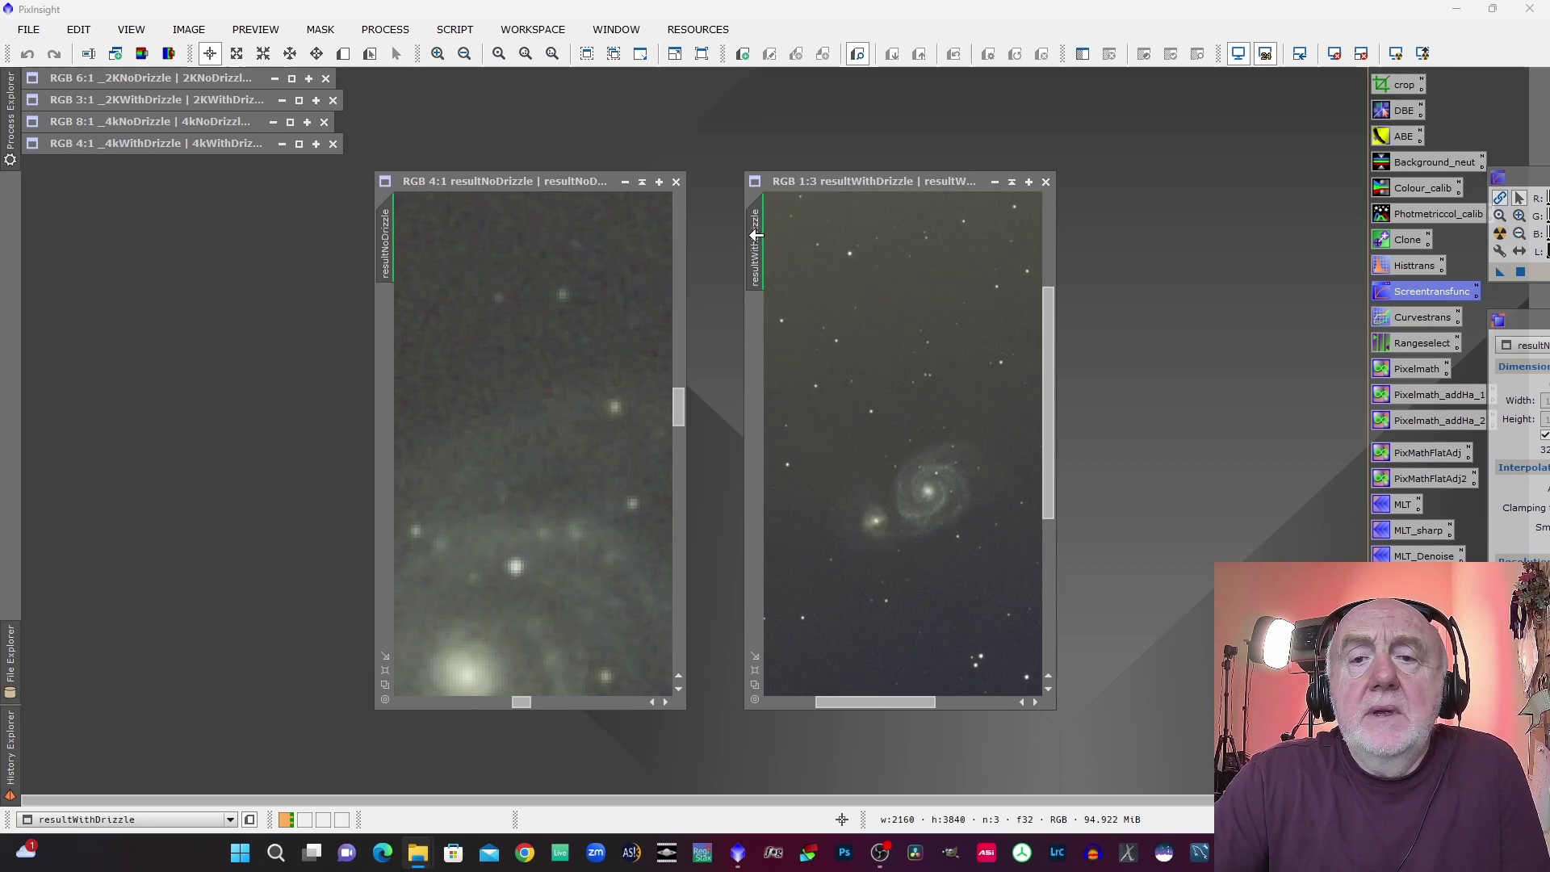
Step: Zoom in on the galaxy and match resultNoDrizzle's zoom and framing to resultWithDrizzle
drag(754, 242, 388, 250)
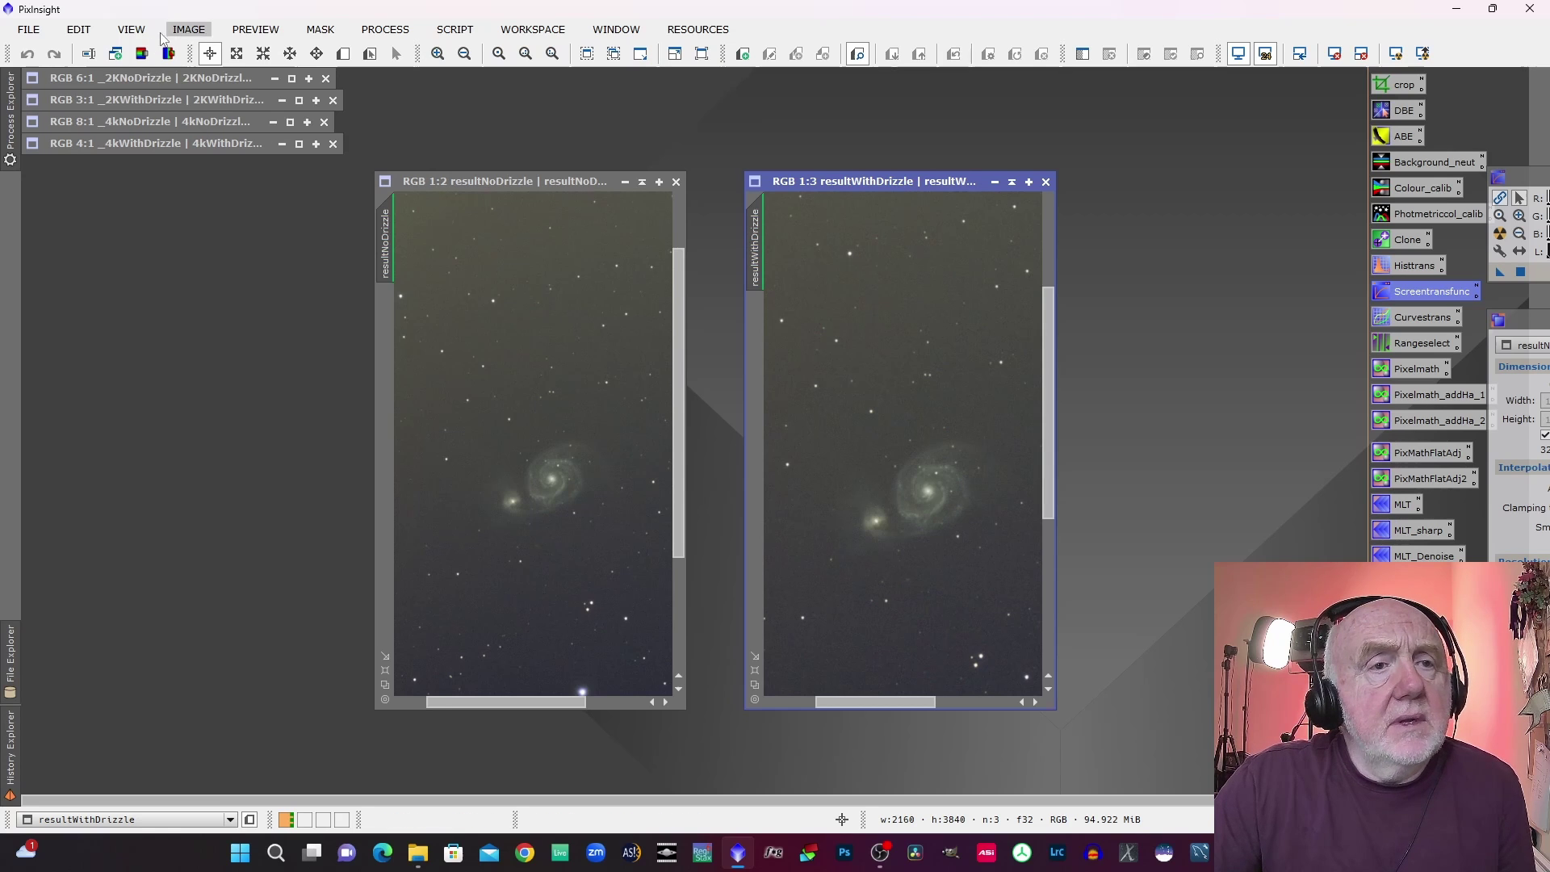
click(131, 29)
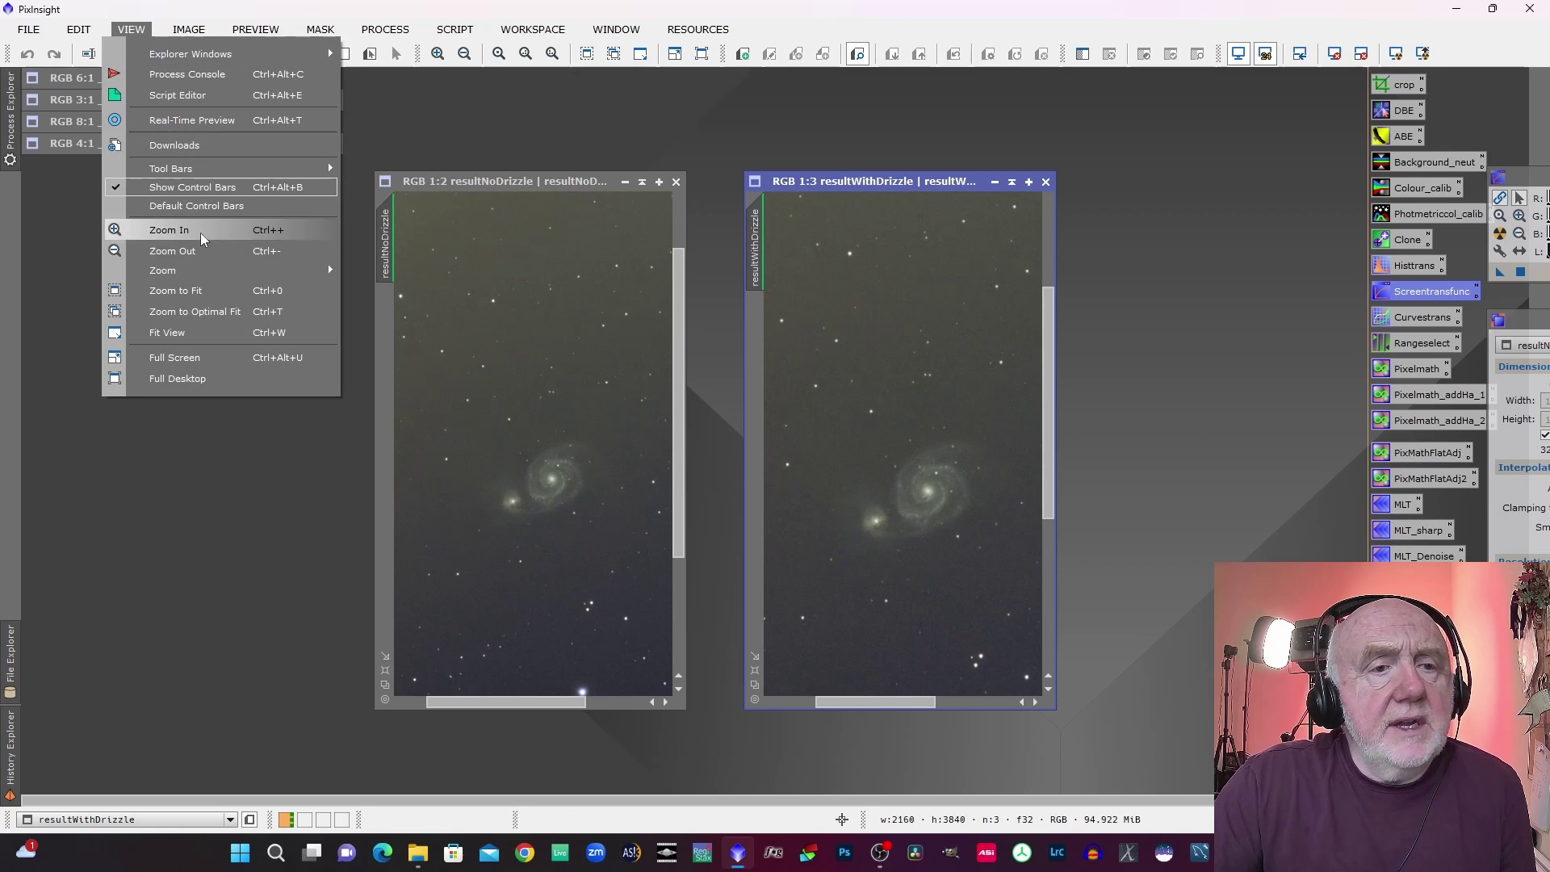
mouse_move(220, 270)
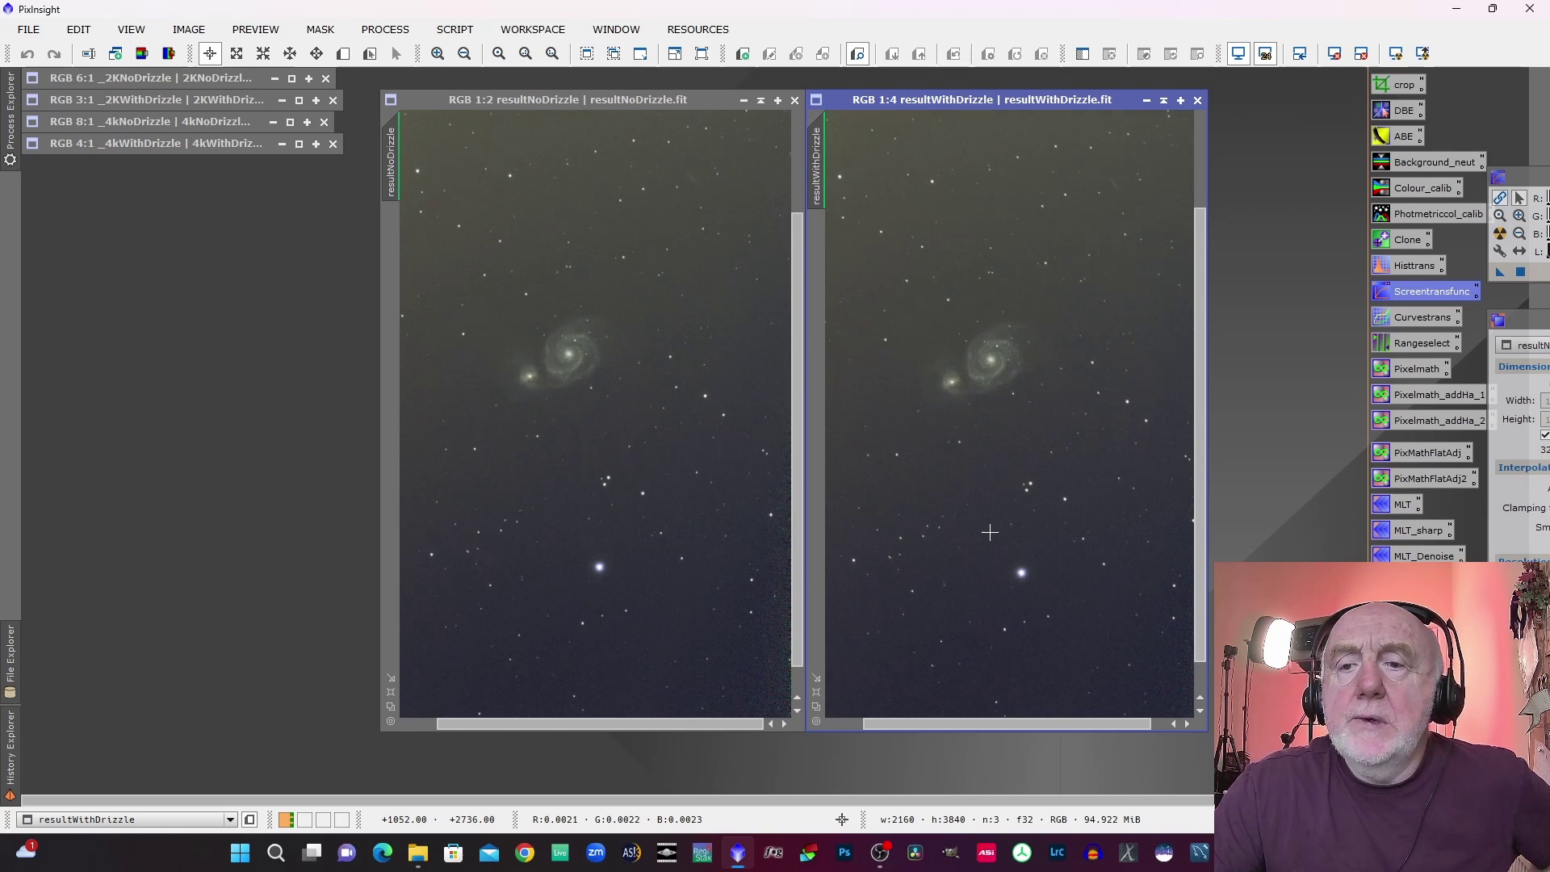
scroll(990, 532, up, 2)
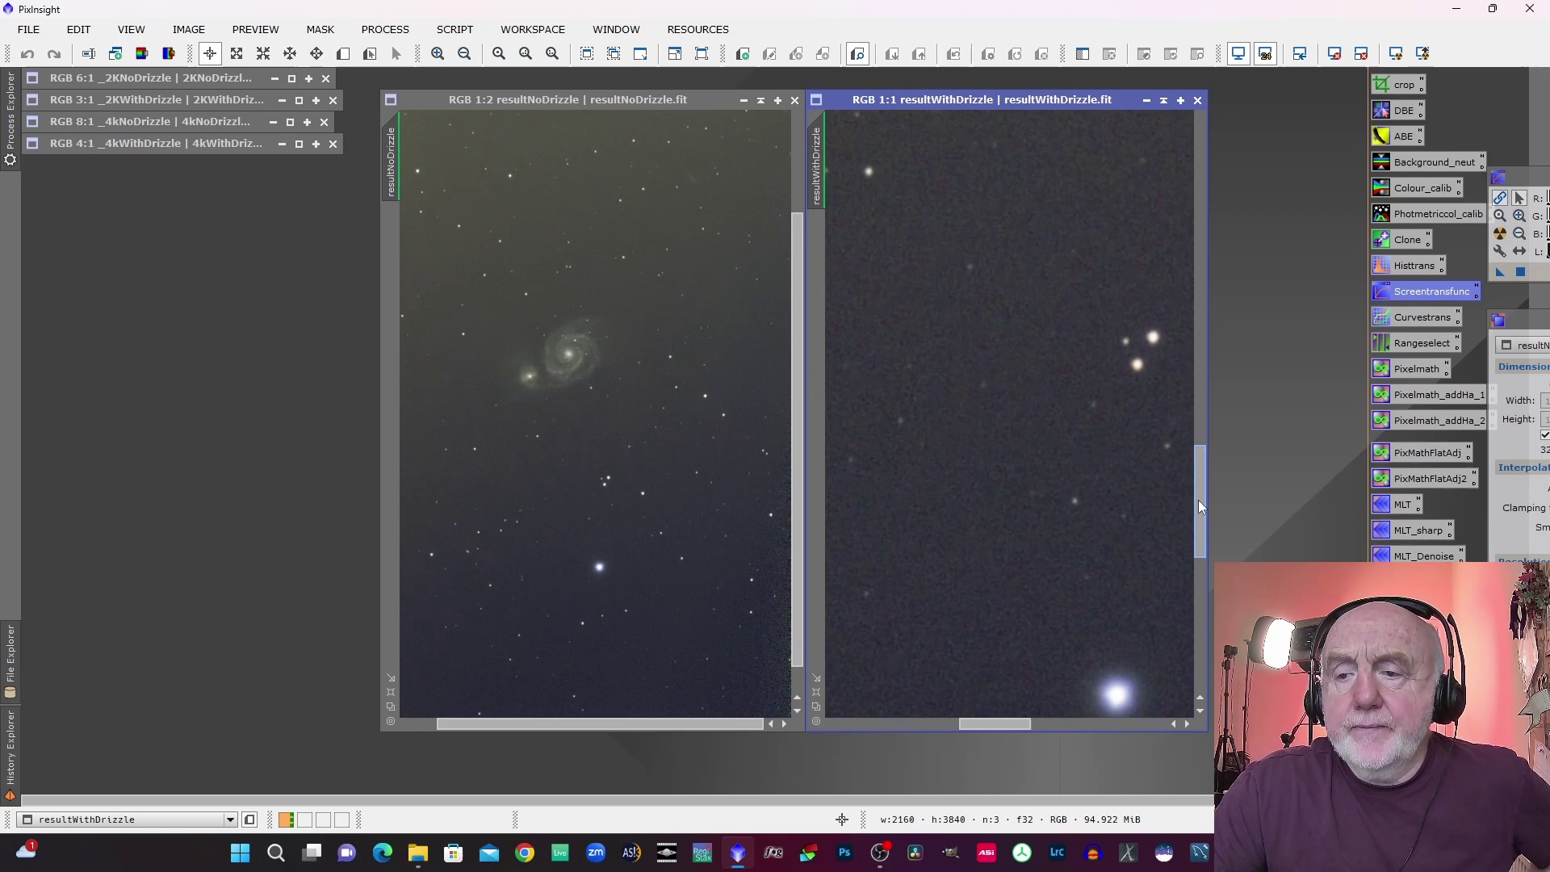
scroll(1195, 391, up, 2)
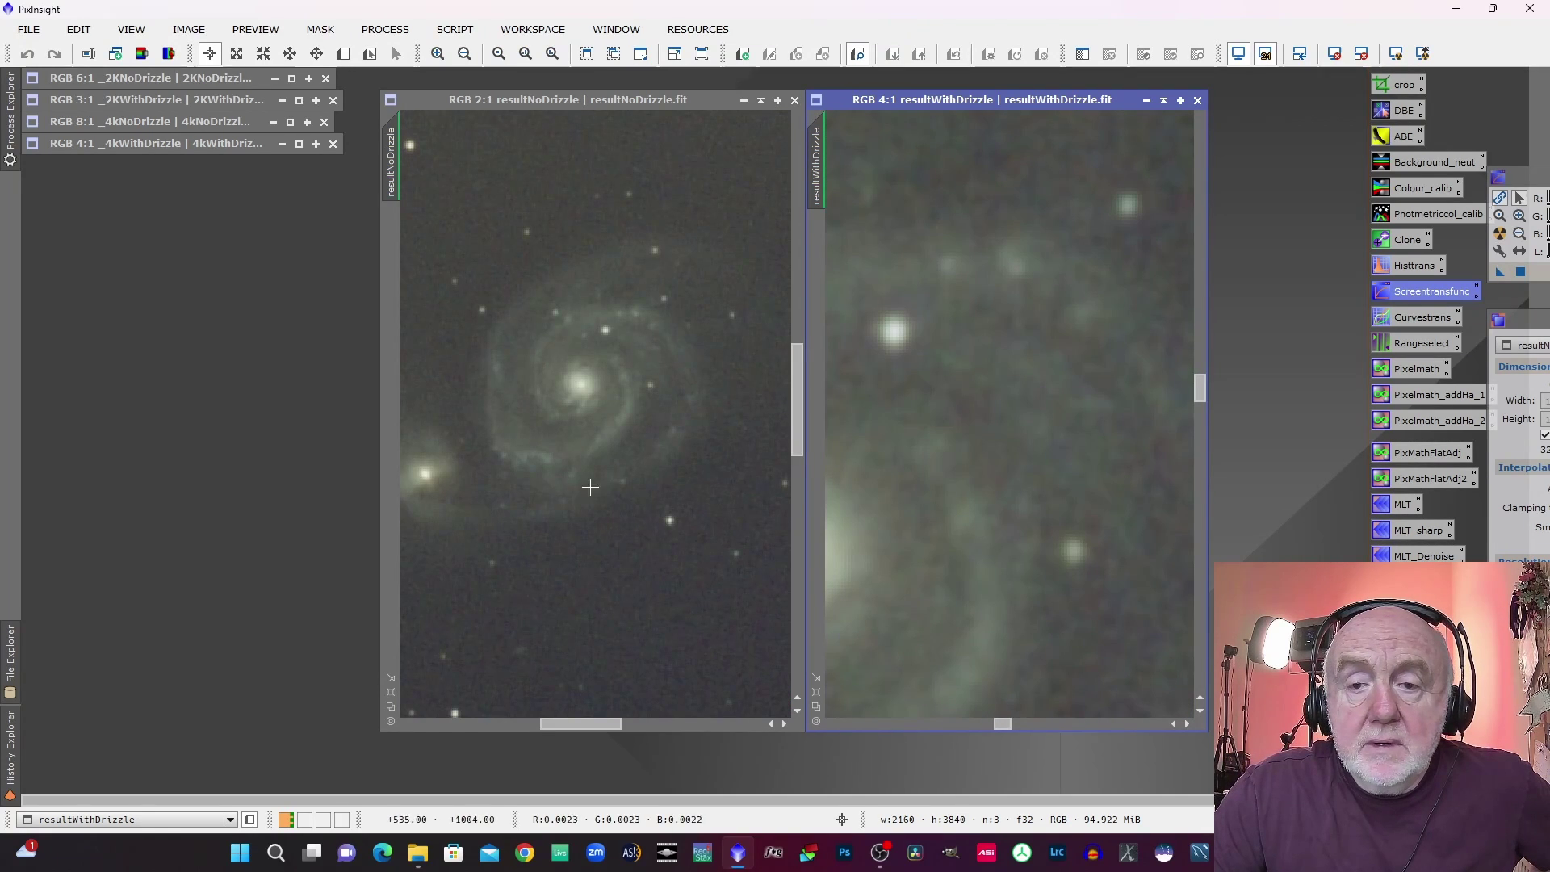
drag(817, 184, 391, 186)
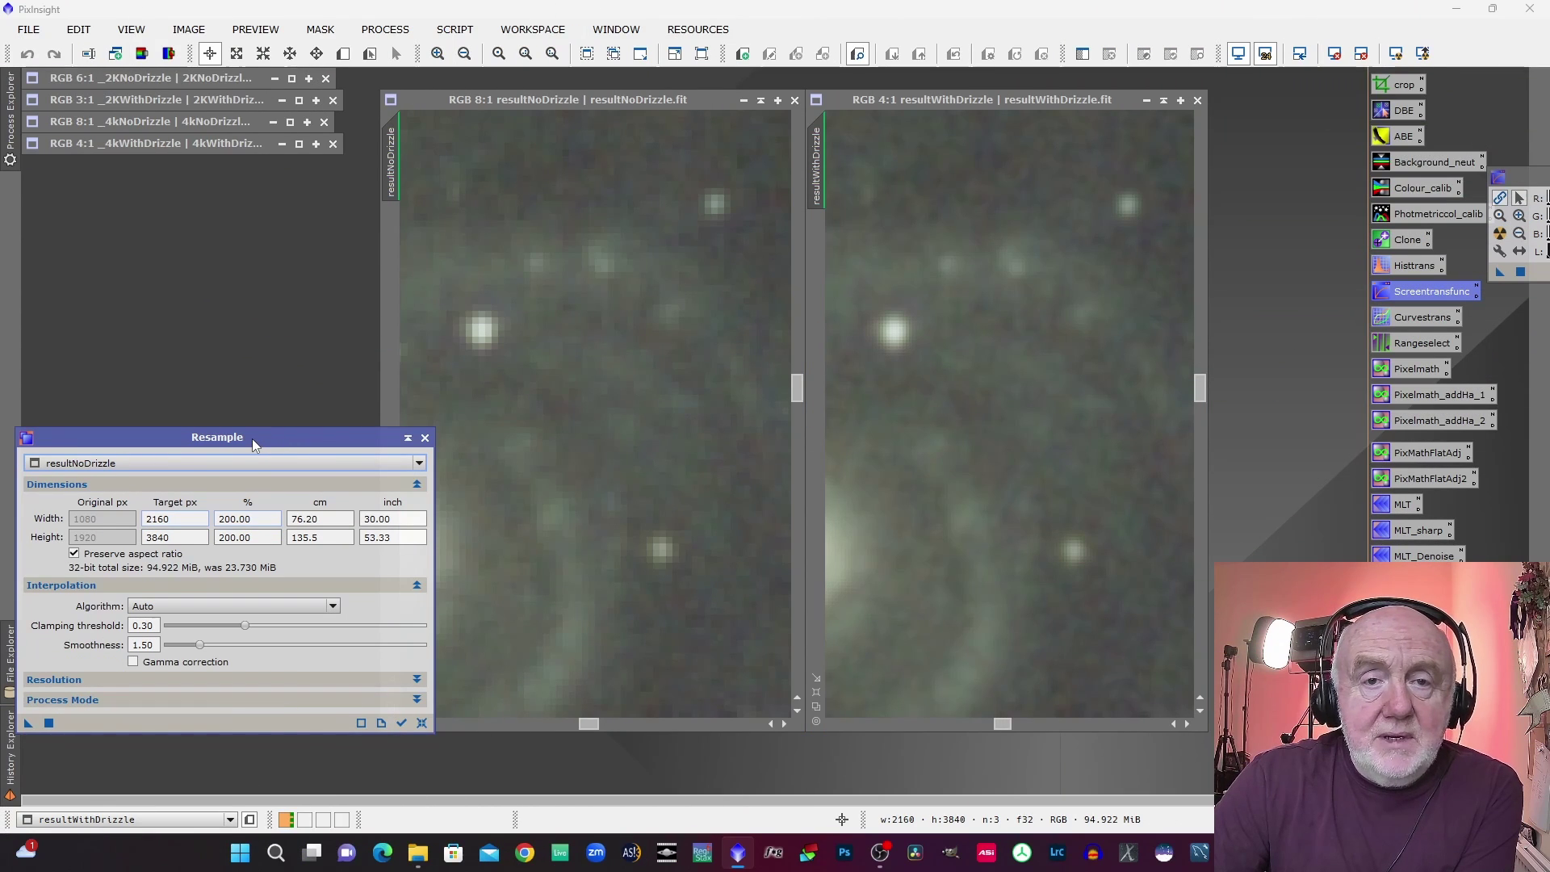
Step: Apply the 200% Resample to resultWithDrizzle by mistake, then undo it
drag(252, 438, 436, 438)
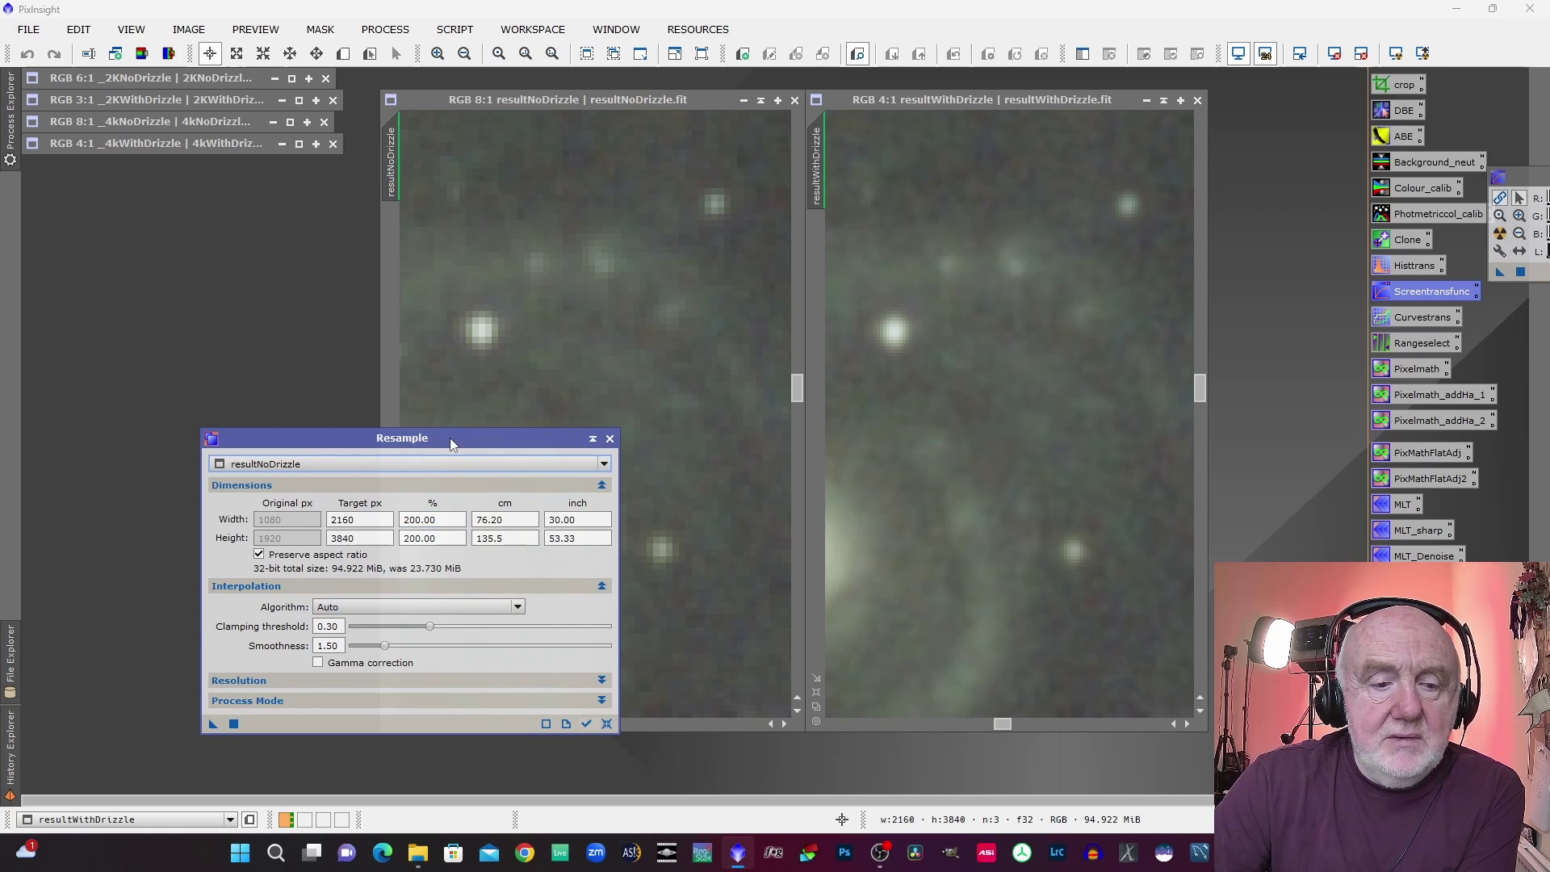
click(235, 724)
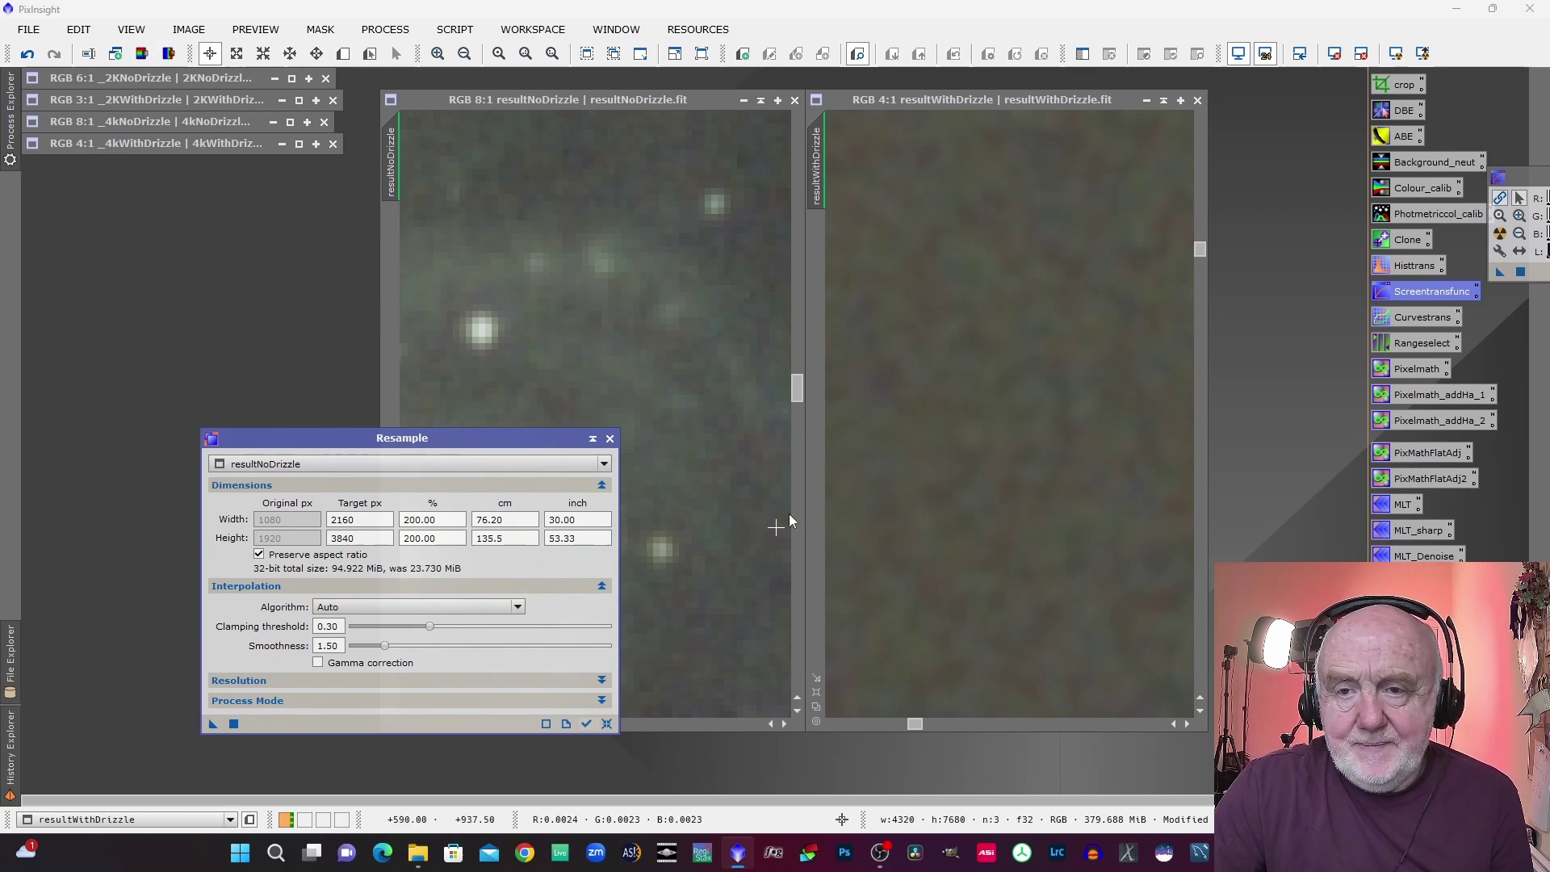
click(1001, 100)
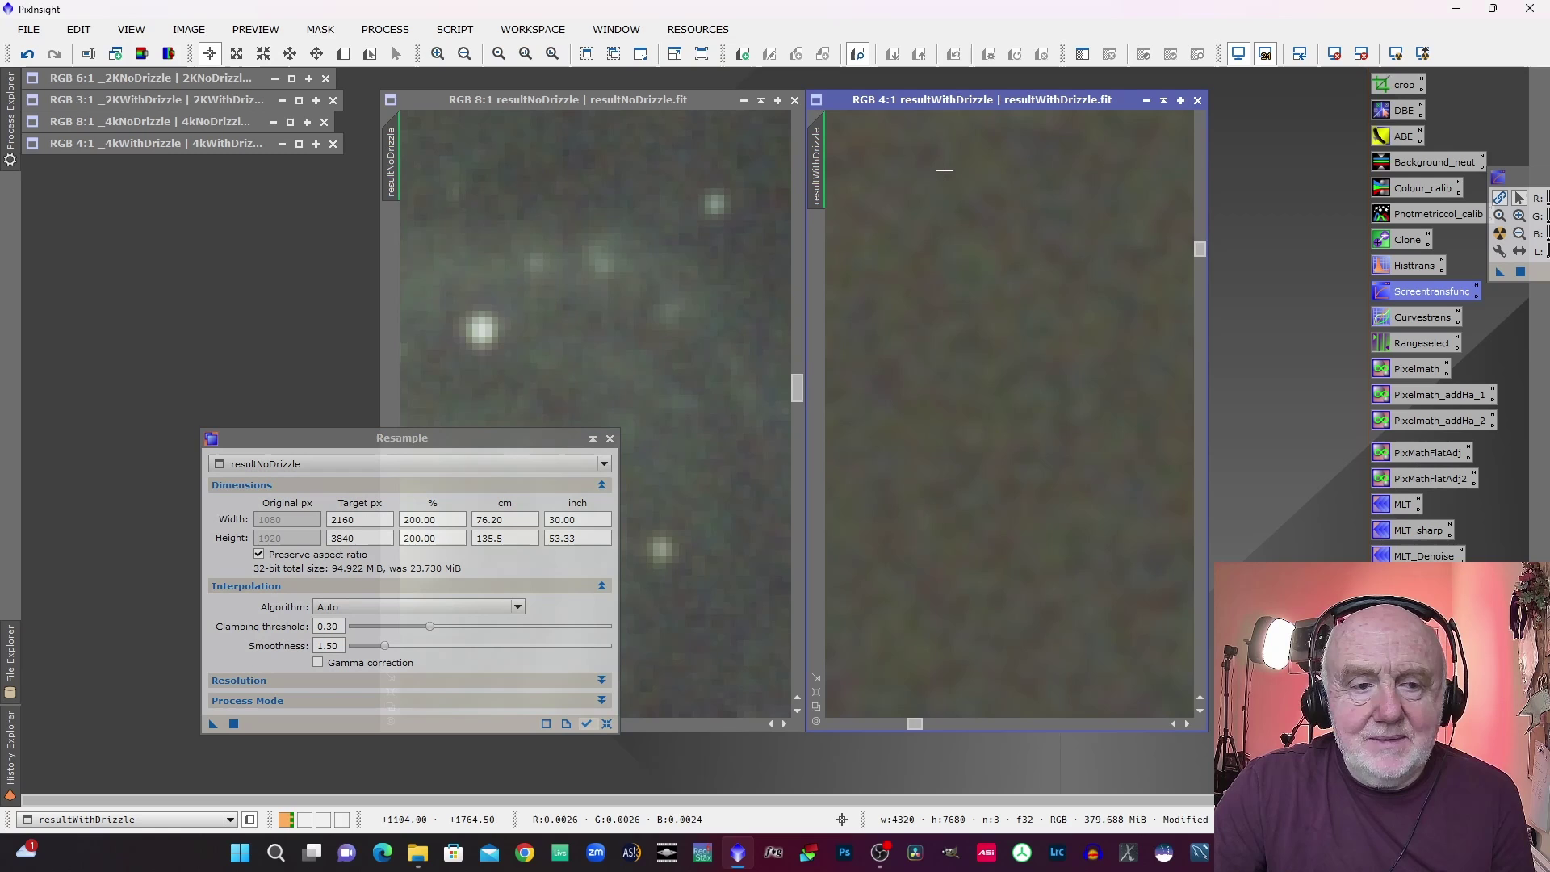
key(ctrl+z)
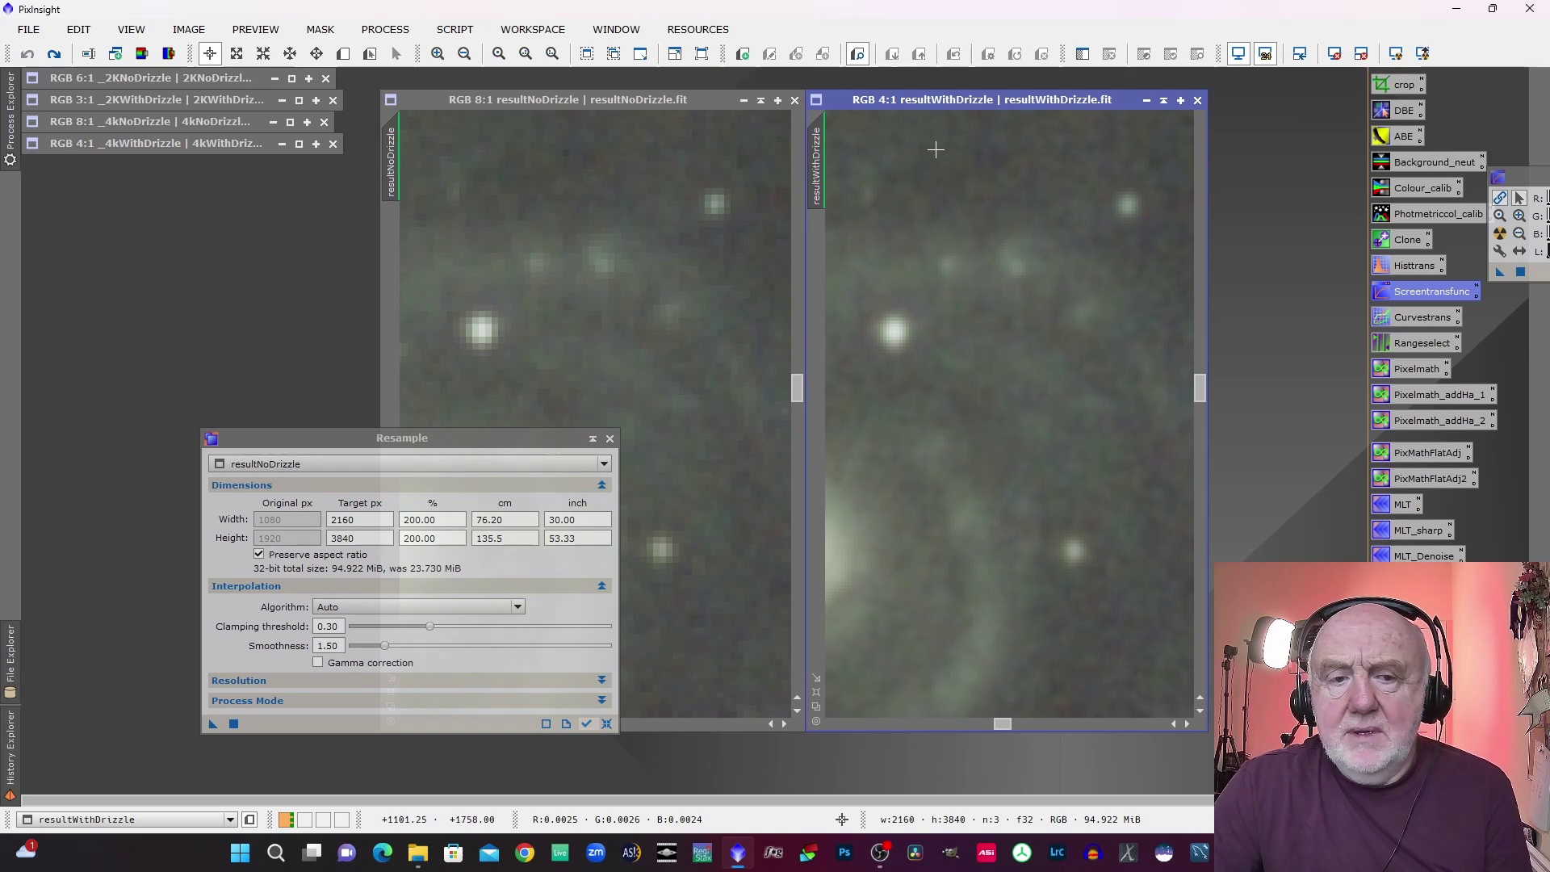
Step: Upsample resultNoDrizzle by 200% and match its framing to resultWithDrizzle
click(539, 104)
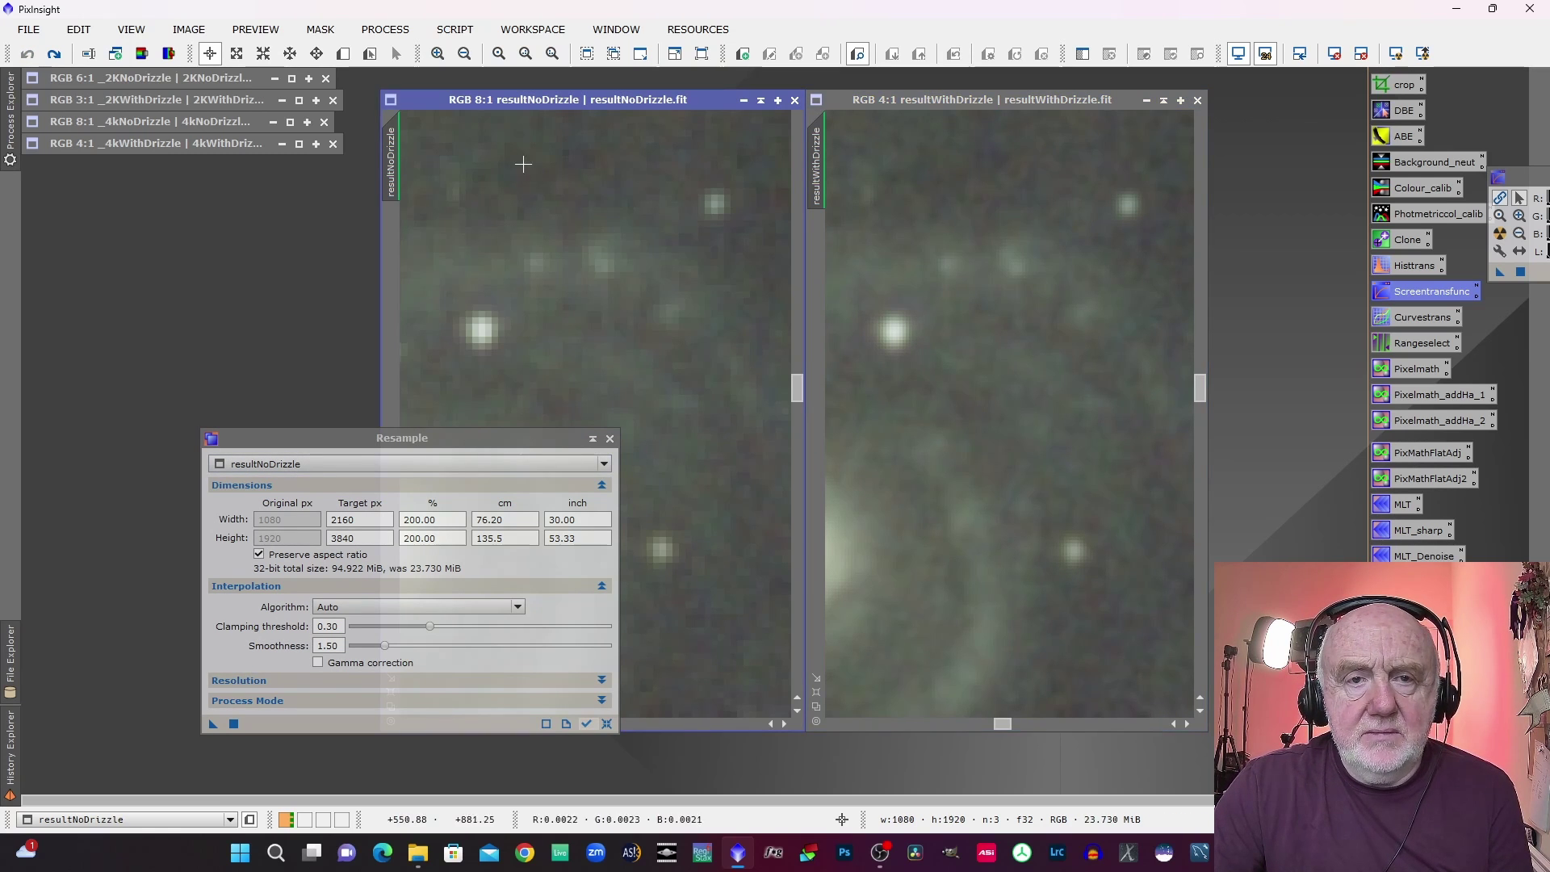
click(234, 725)
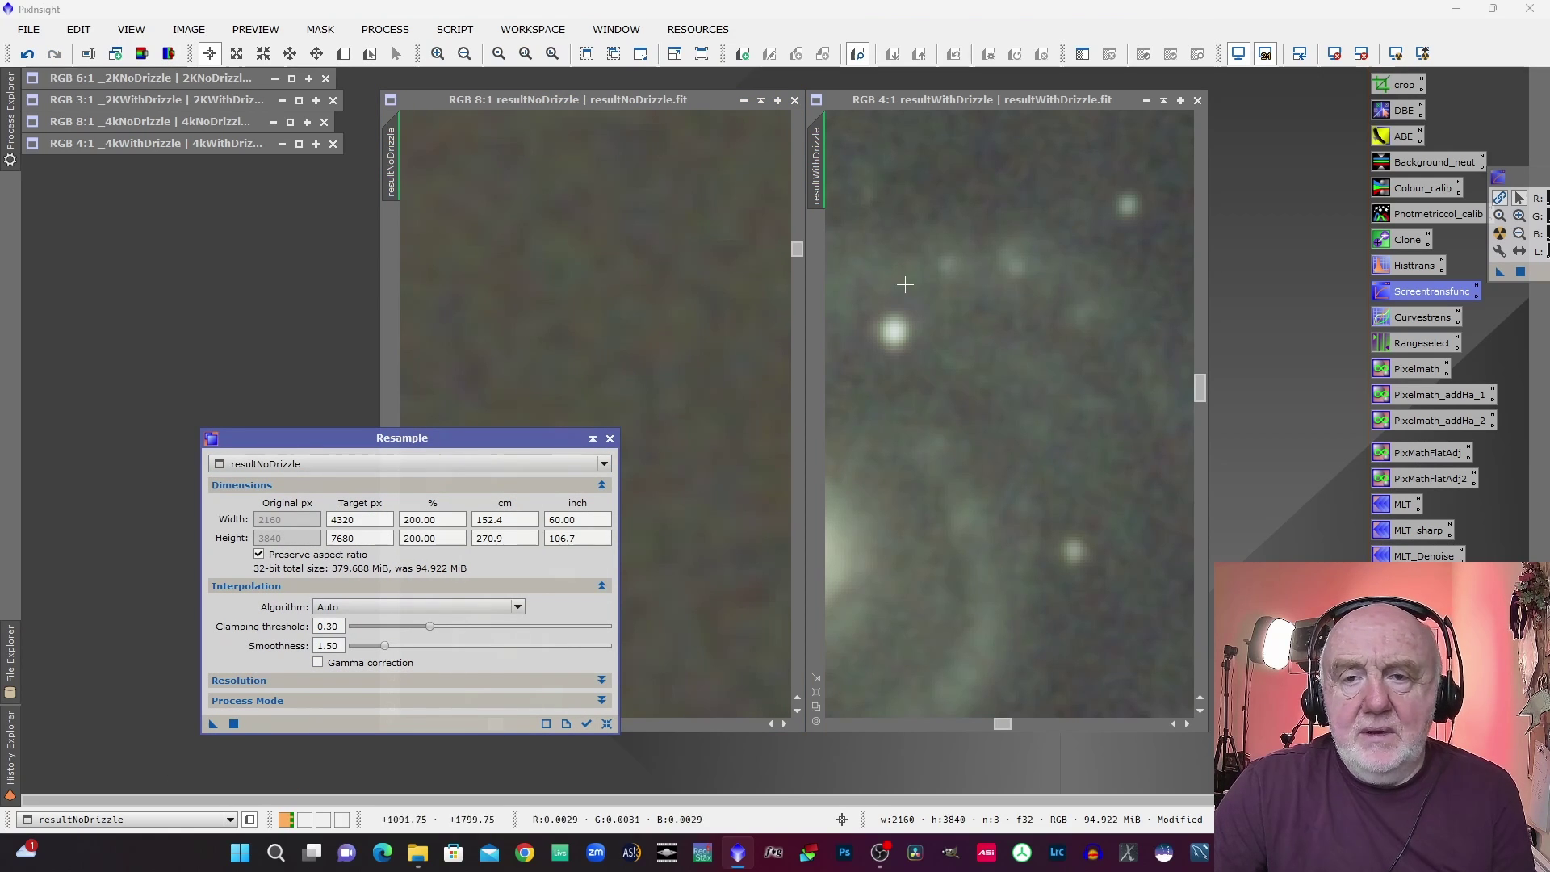
click(818, 159)
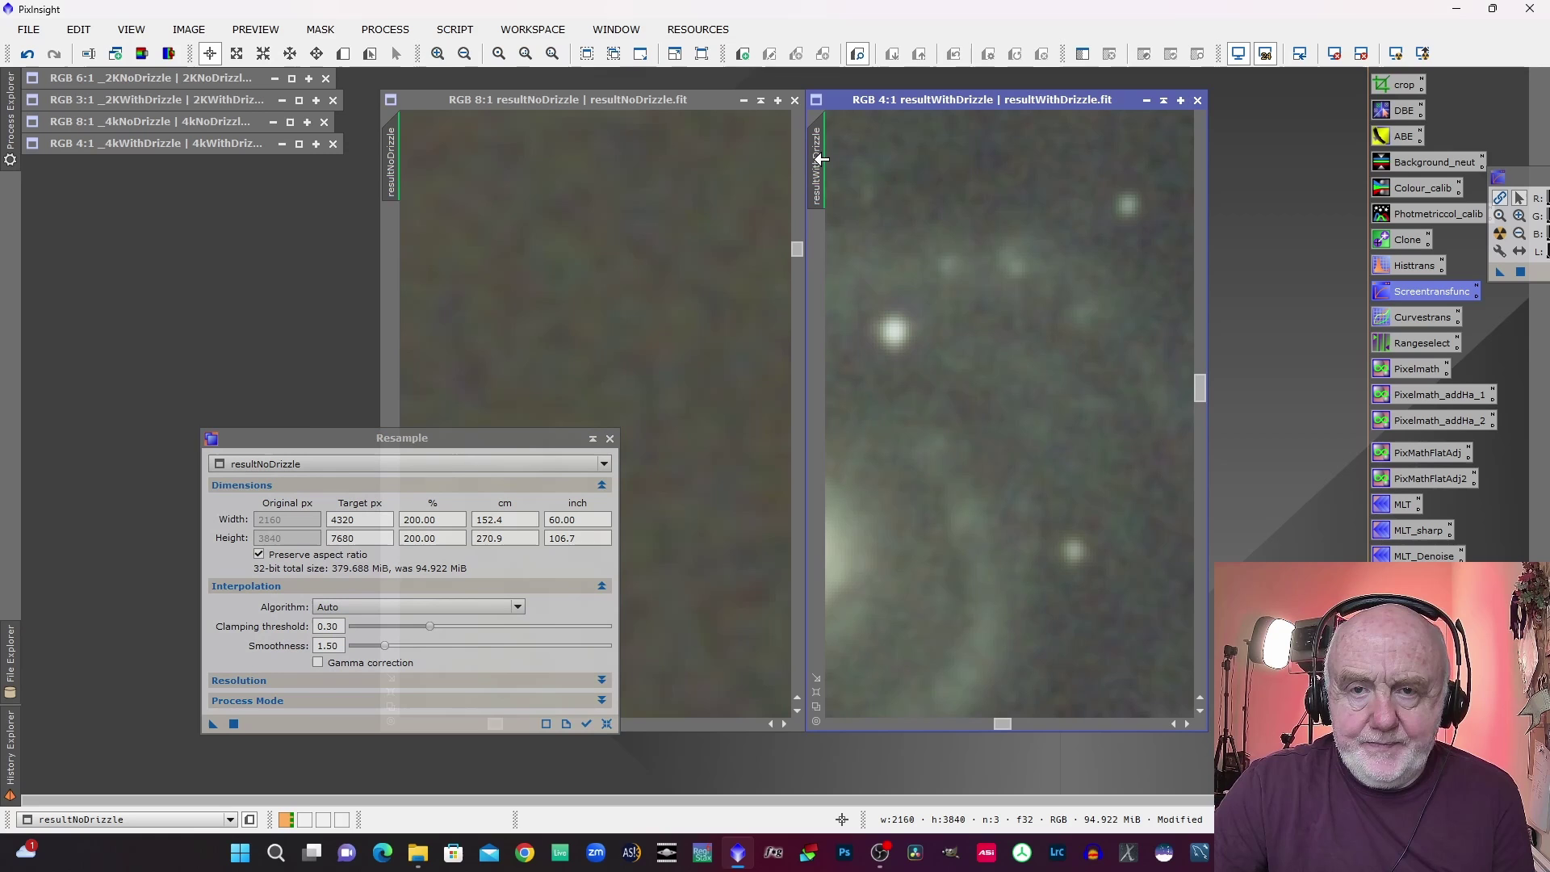
drag(818, 159, 393, 185)
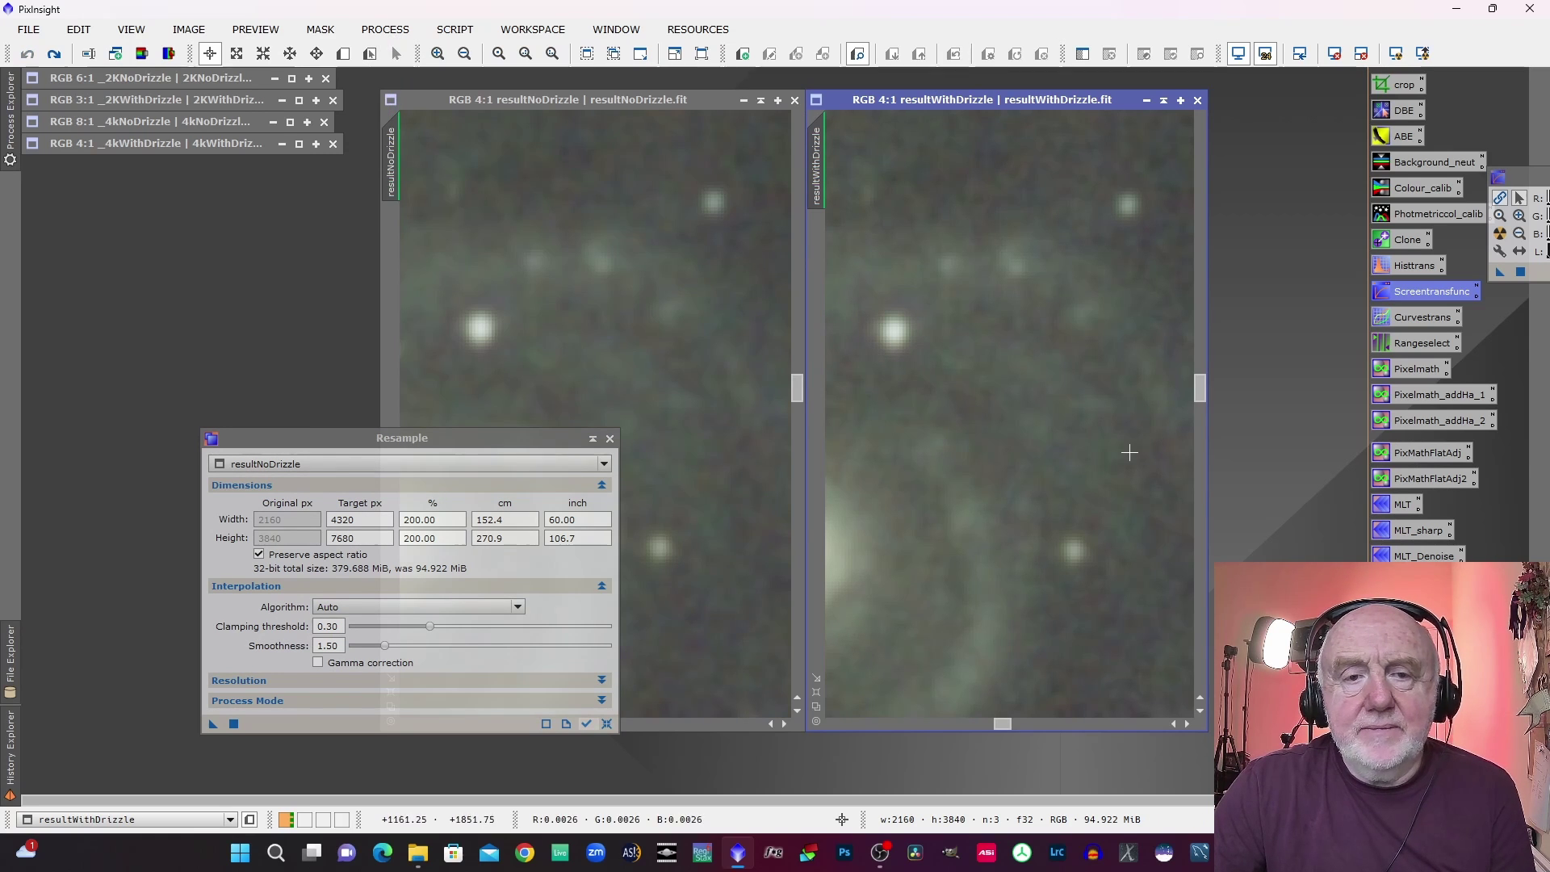
drag(492, 436, 445, 614)
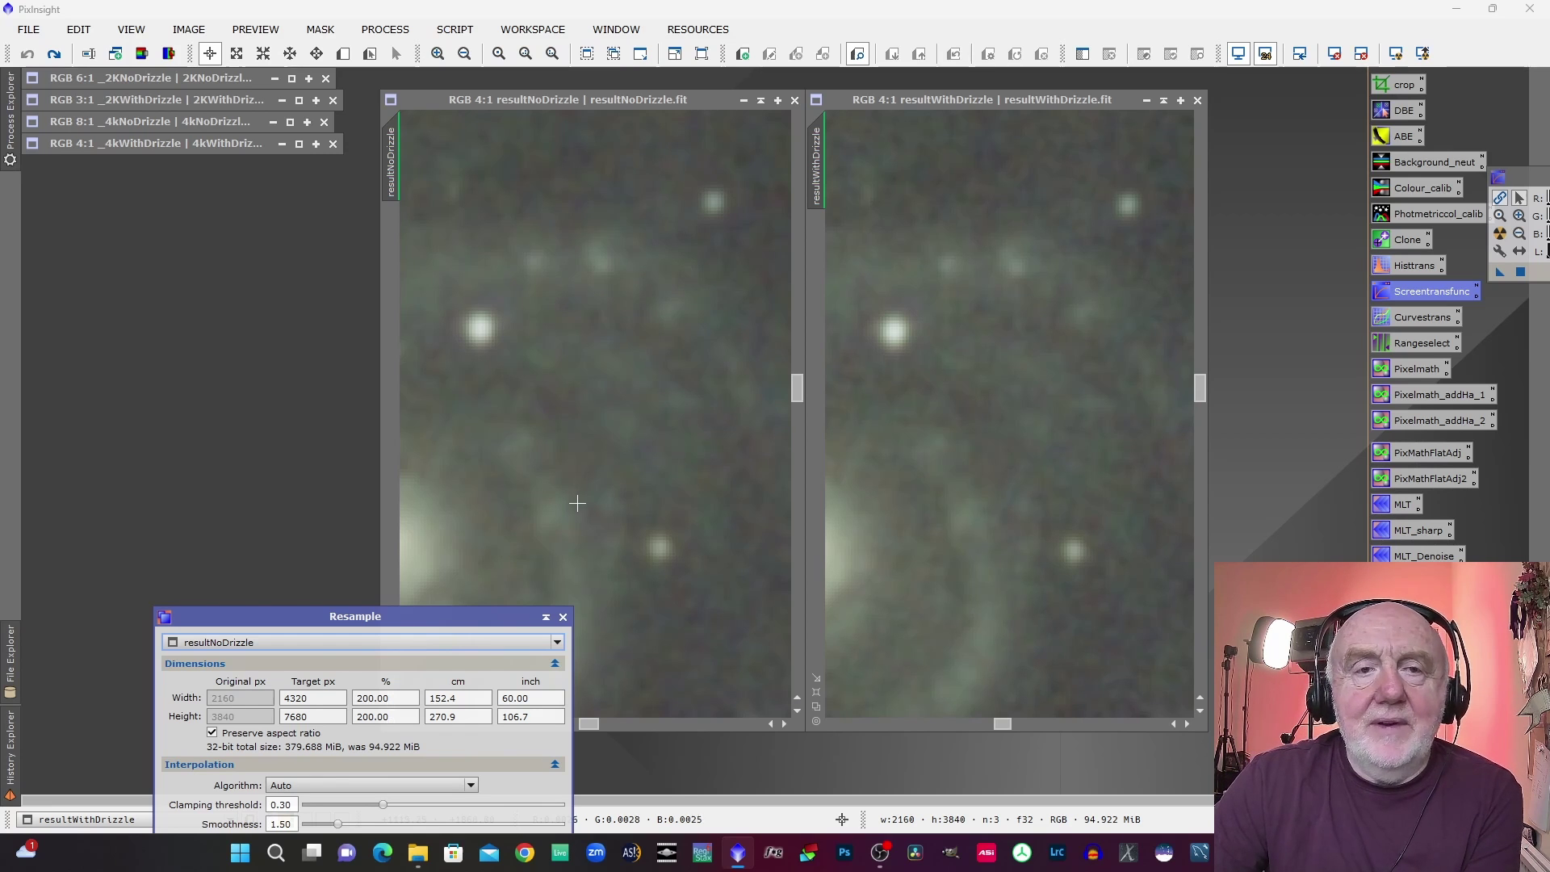
drag(355, 616, 166, 417)
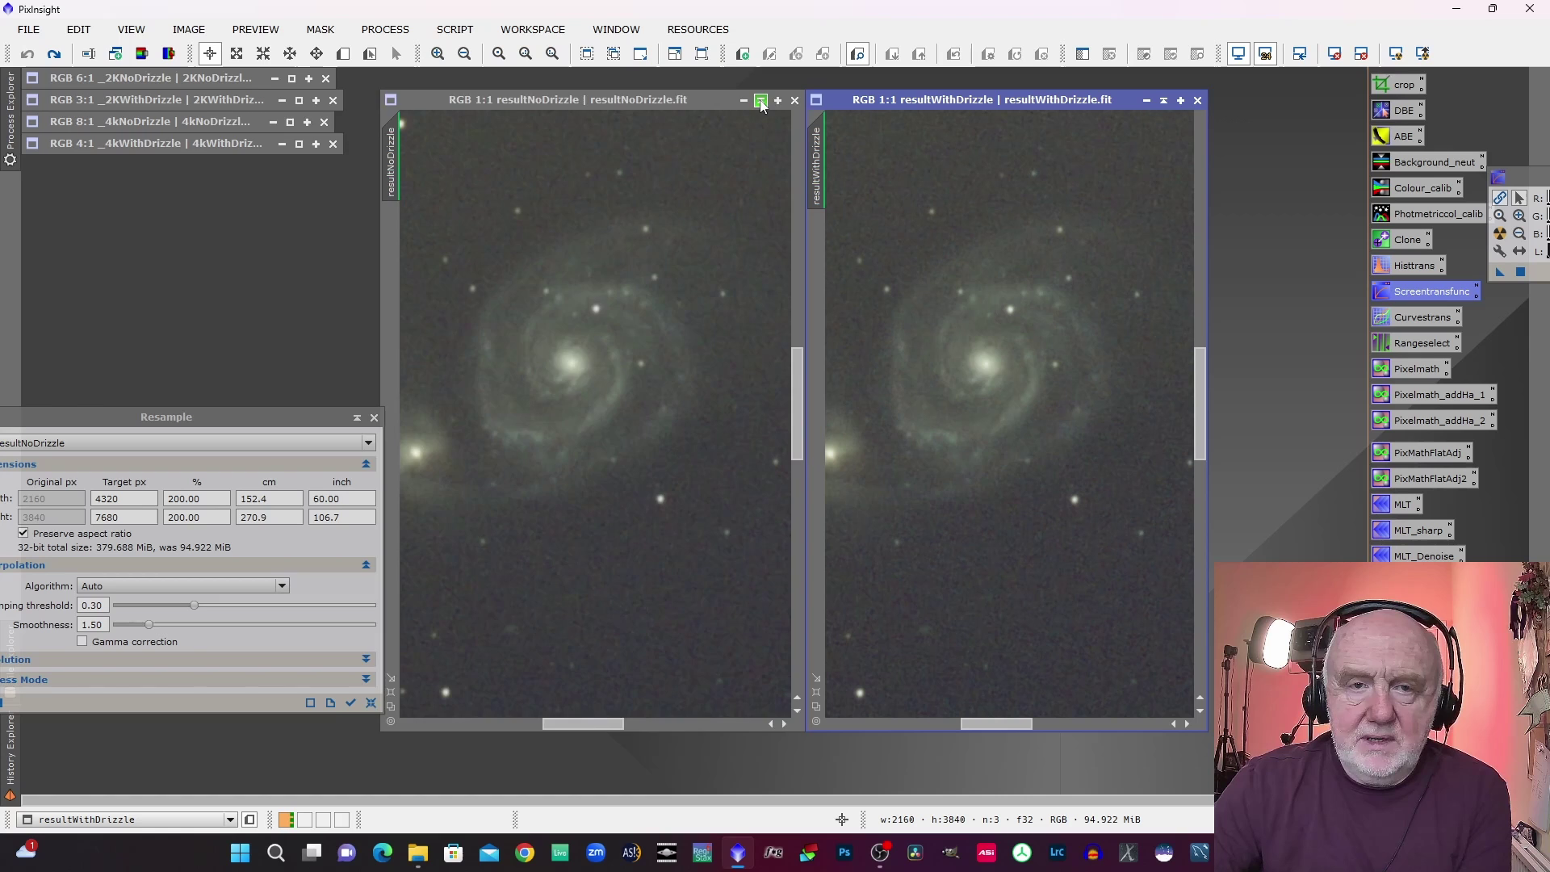
Step: Minimize the resultNoDrizzle and resultWithDrizzle windows and close Resample
click(753, 103)
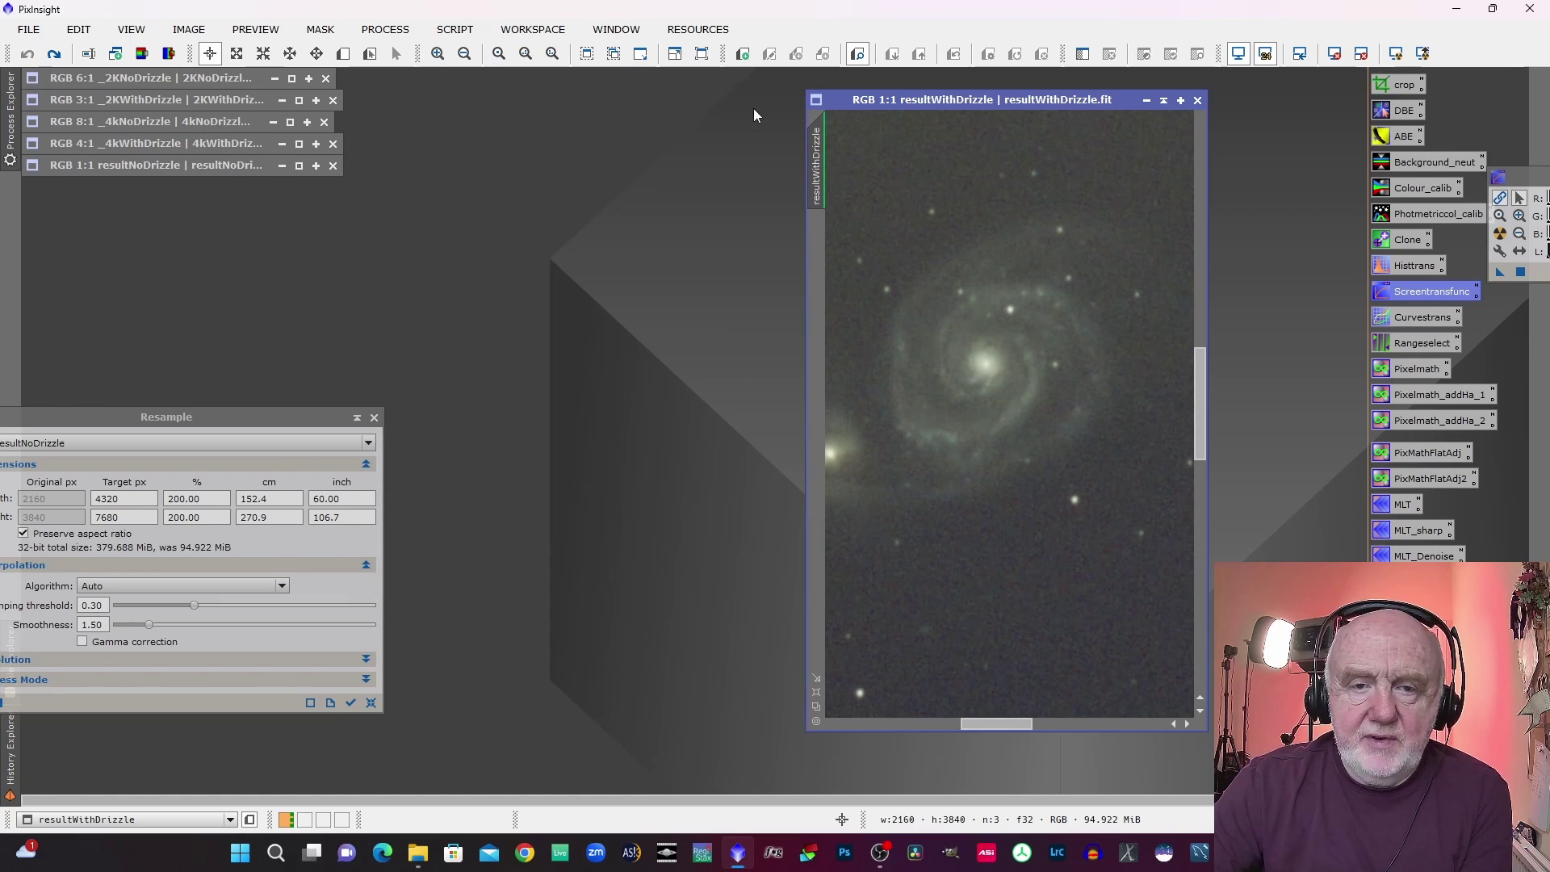
click(1161, 101)
drag(273, 416, 341, 434)
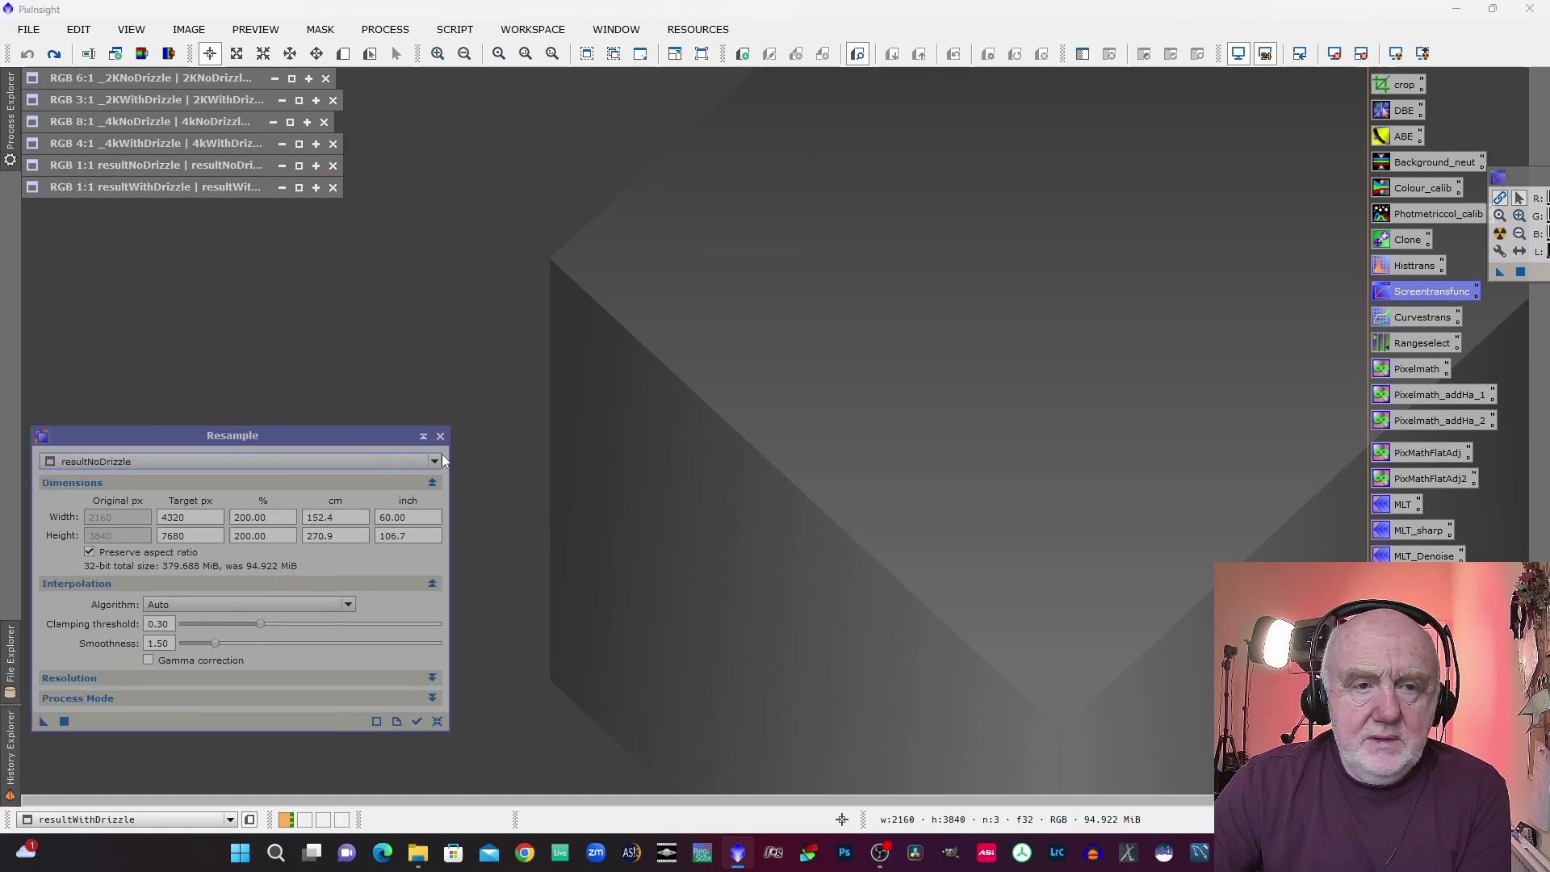
click(442, 435)
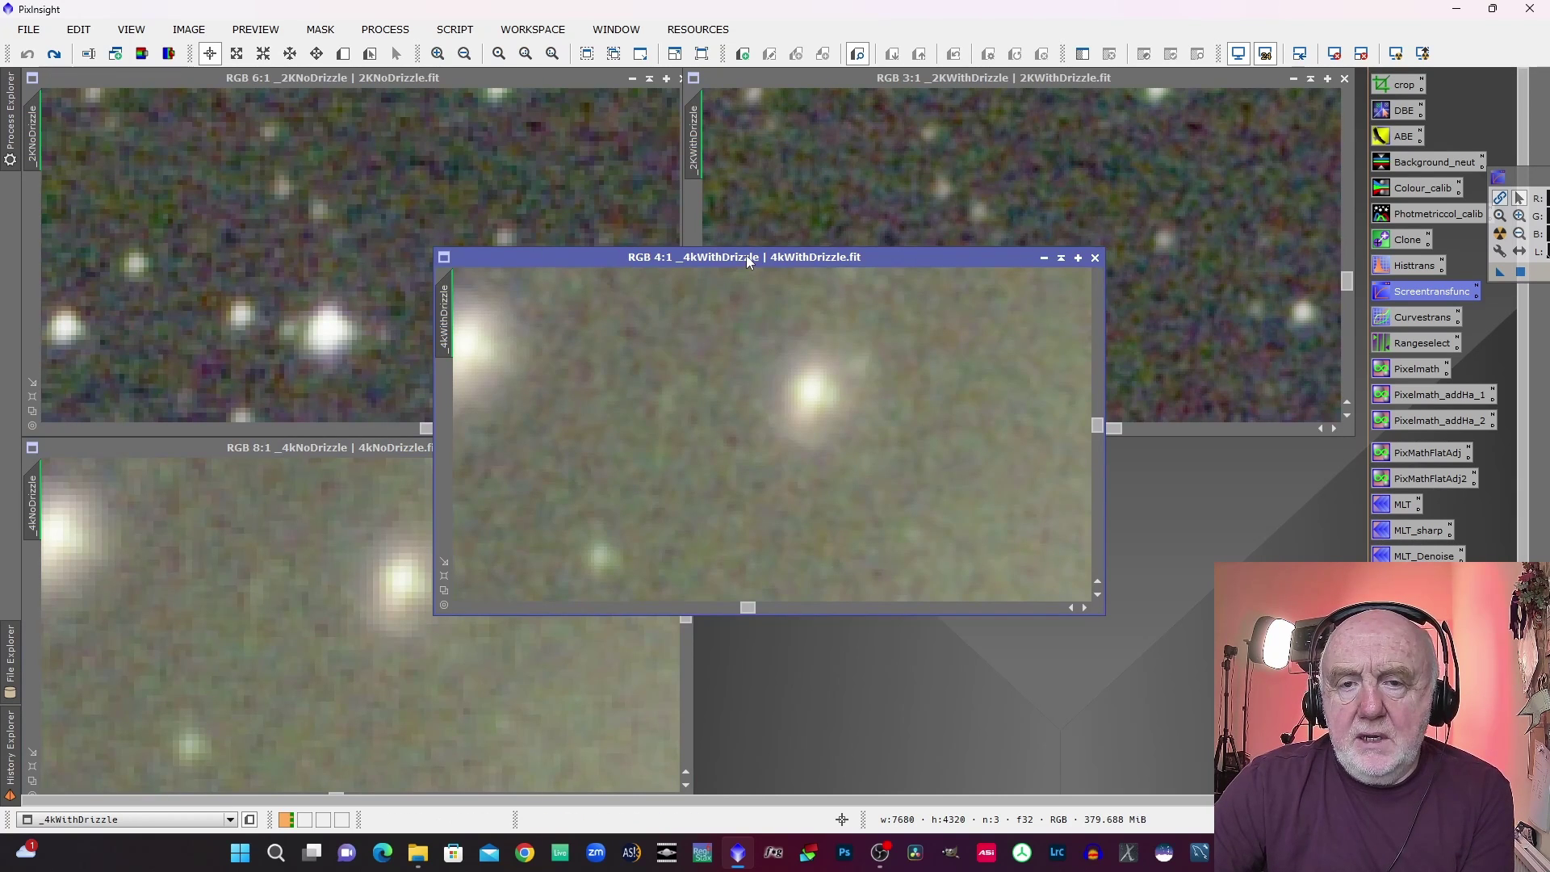
Step: Tile the four 2K and 4K stacks in a 2×2 layout, matching 2KNoDrizzle's view to 2KWithDrizzle
drag(746, 255, 1010, 448)
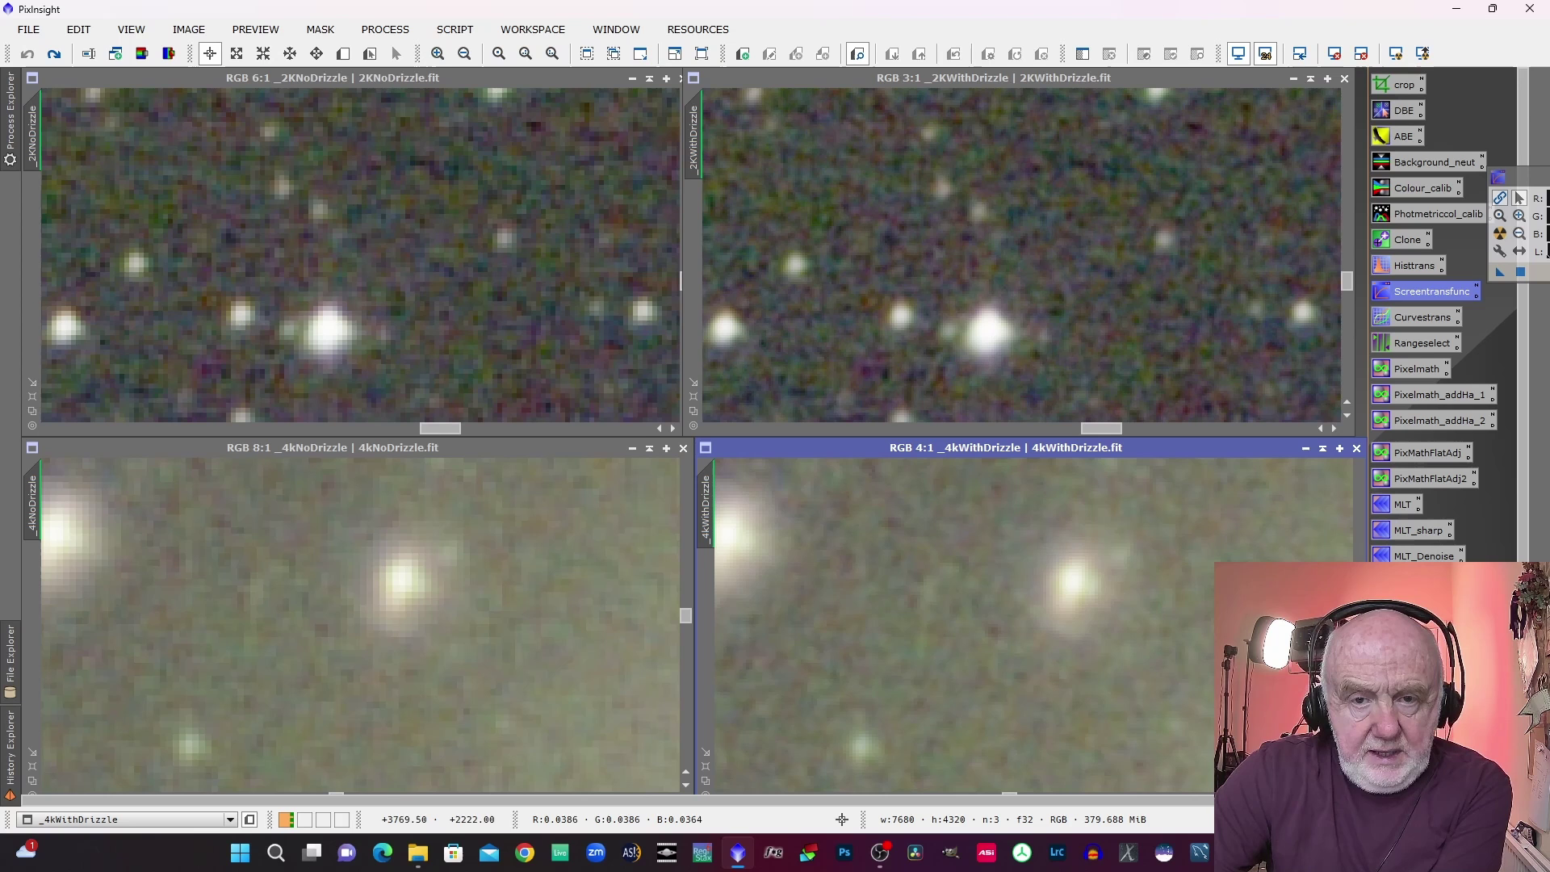
click(1016, 289)
scroll(1017, 288, up, 1)
scroll(1016, 288, down, 9)
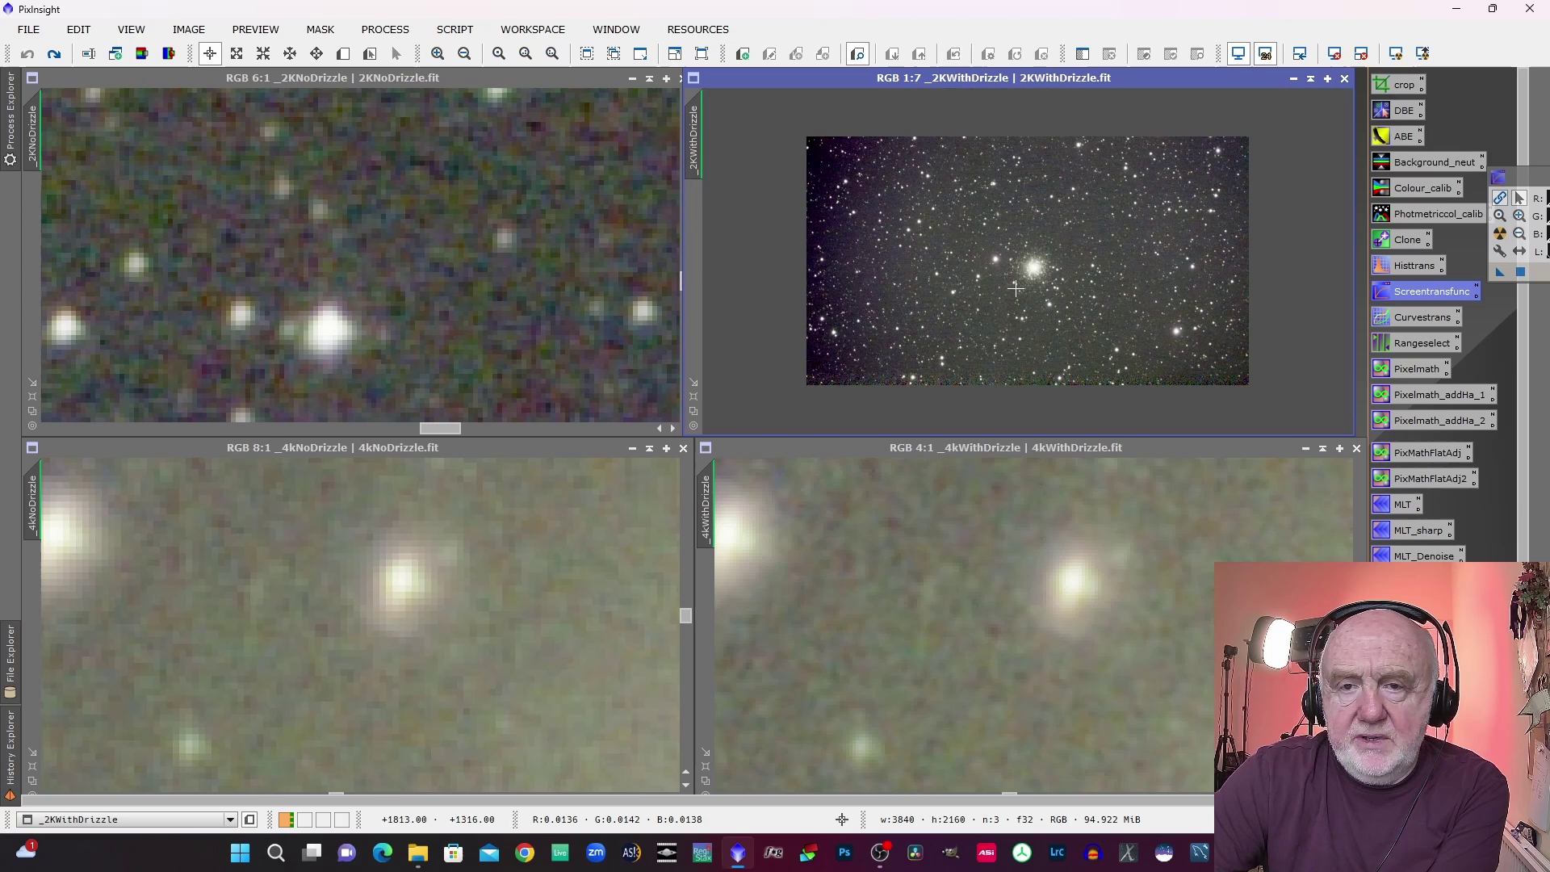
scroll(1016, 288, up, 3)
scroll(1017, 288, up, 4)
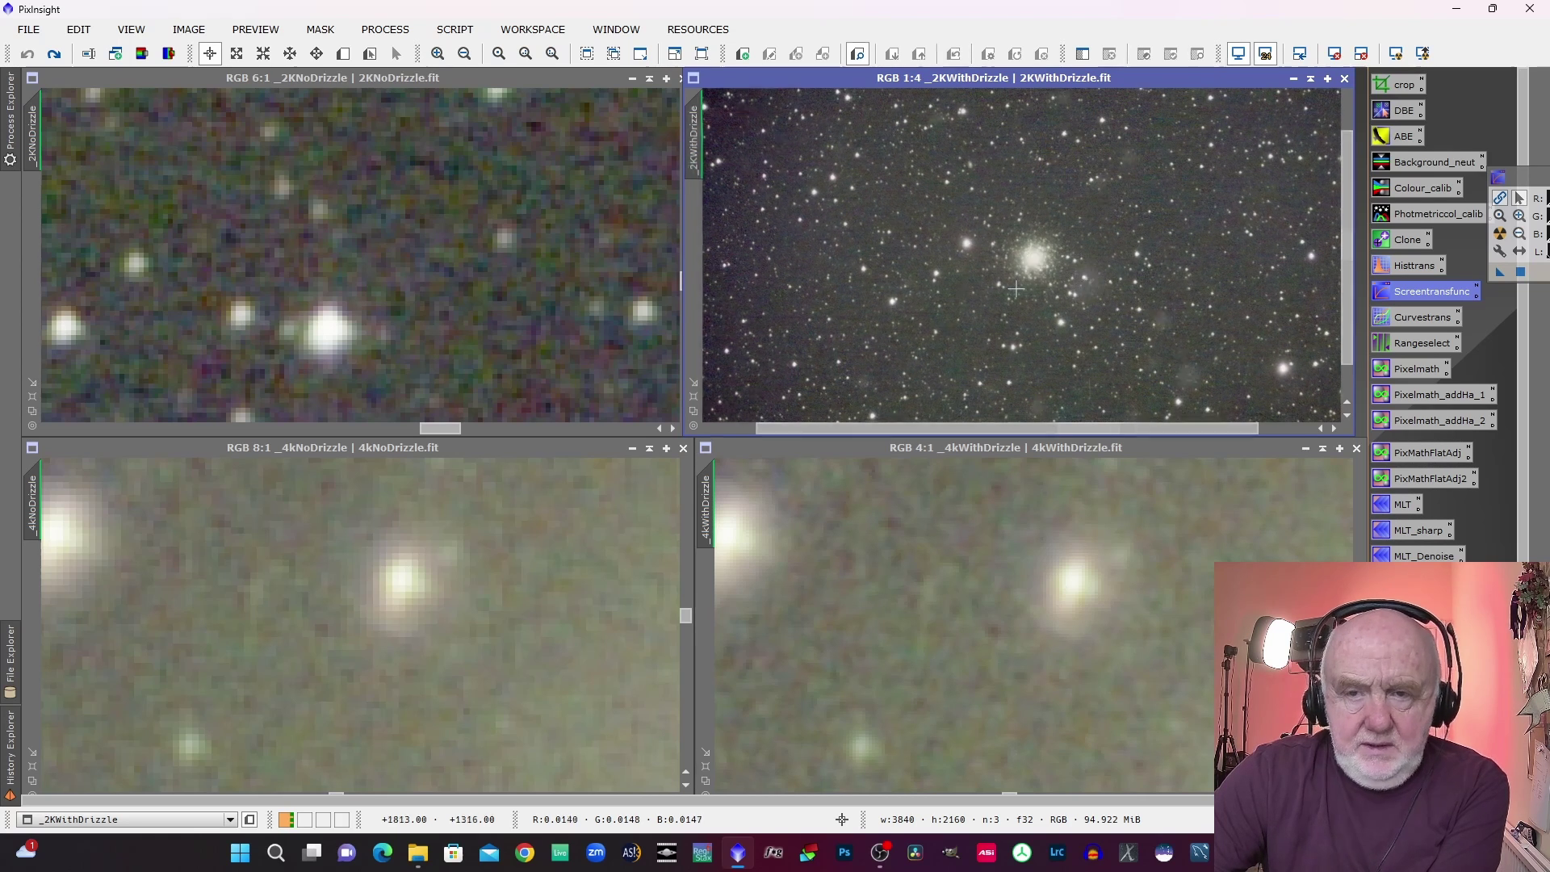
drag(1082, 429, 1043, 429)
scroll(1075, 343, up, 1)
scroll(1075, 343, up, 1)
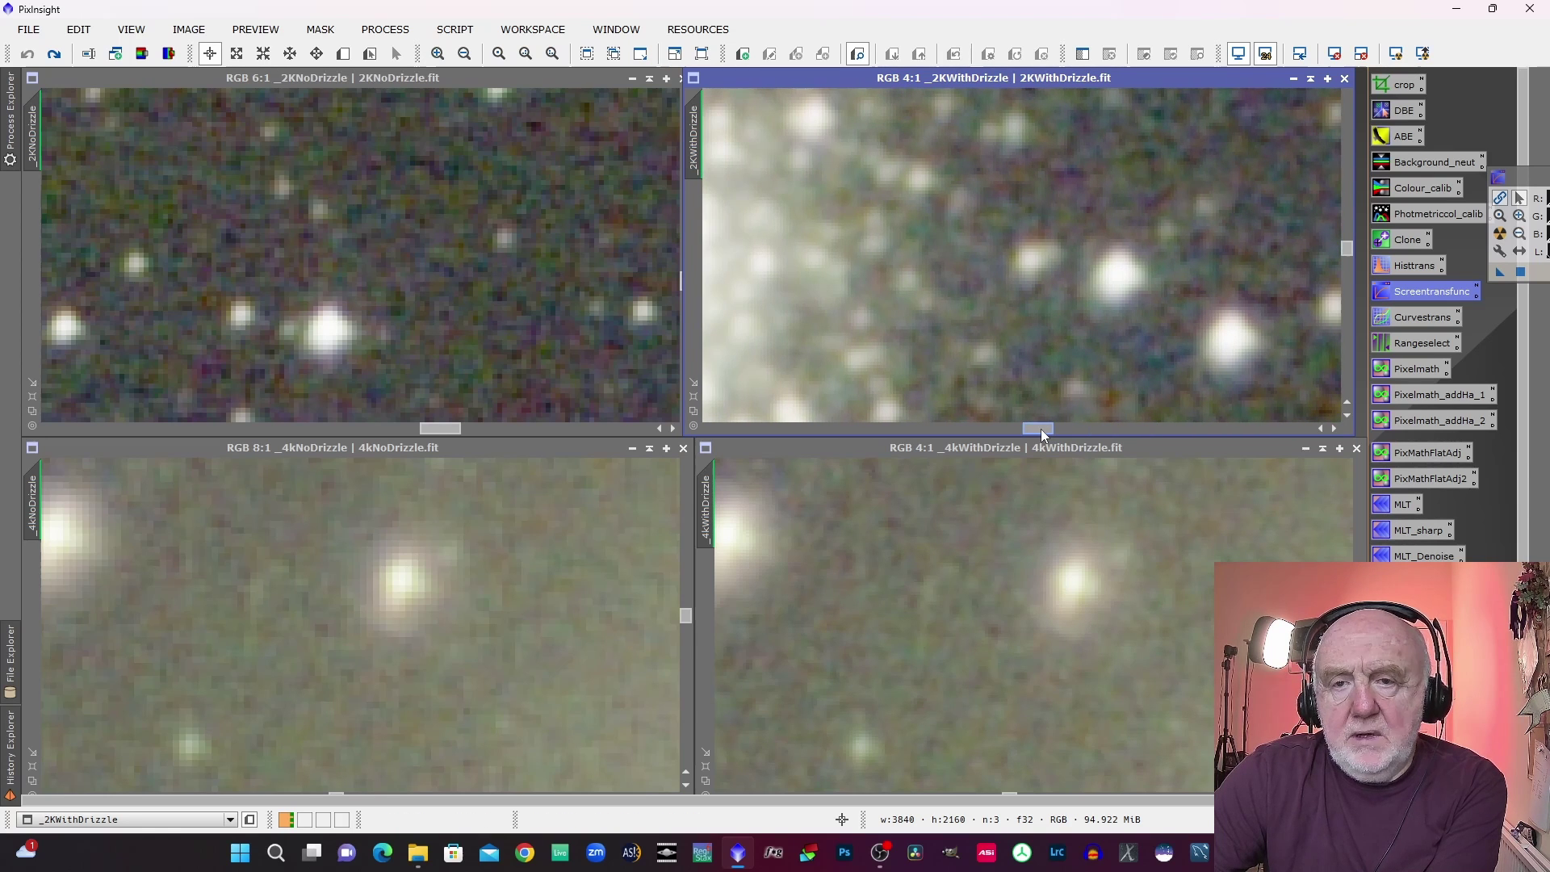
drag(693, 142, 30, 153)
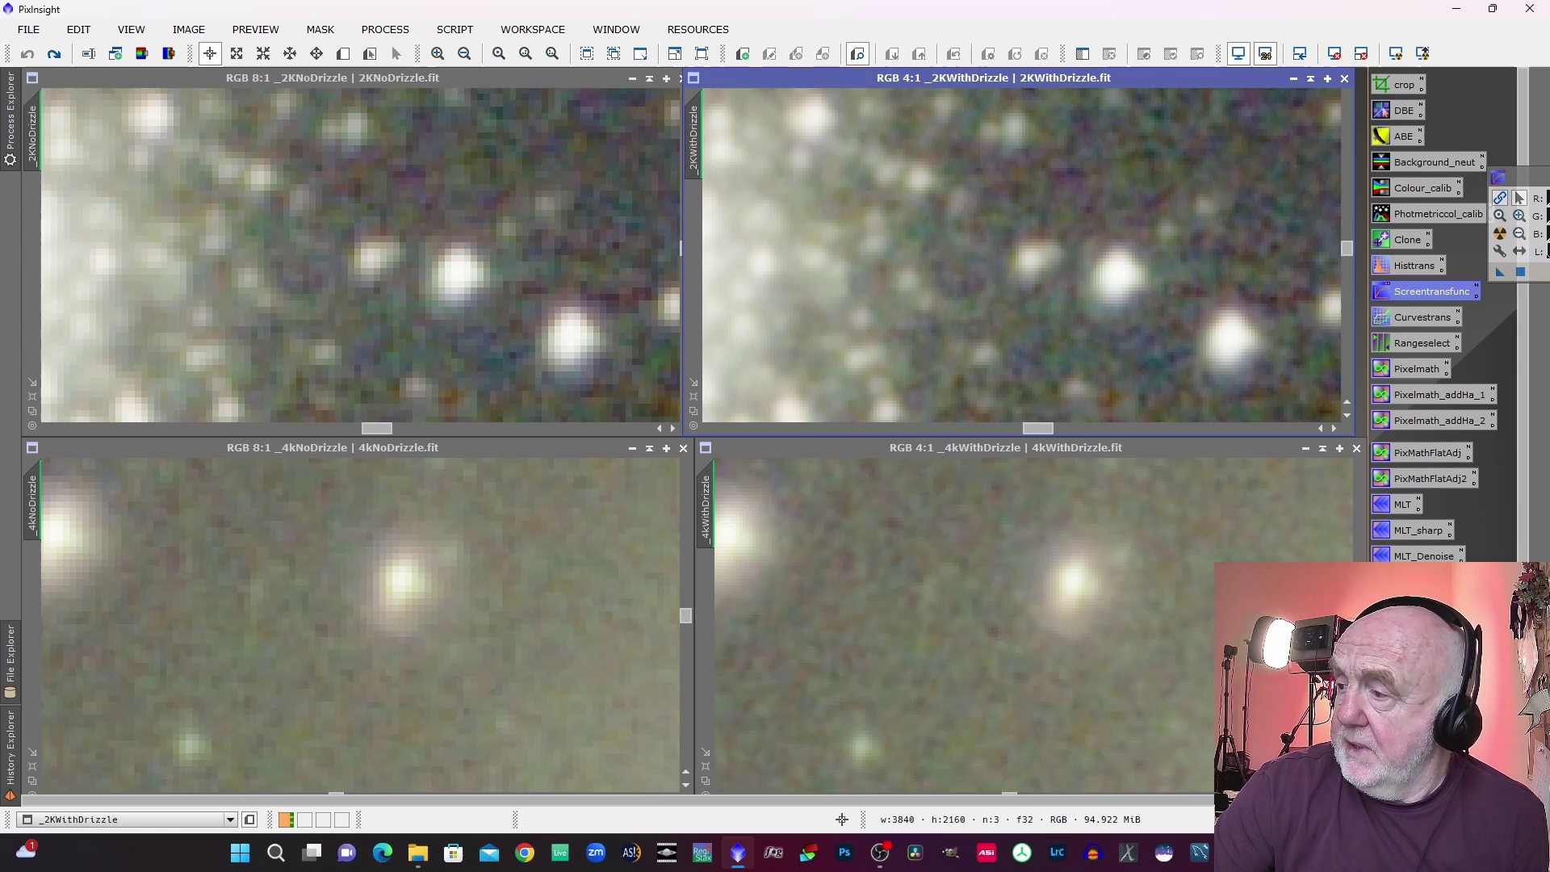
drag(1377, 565, 692, 438)
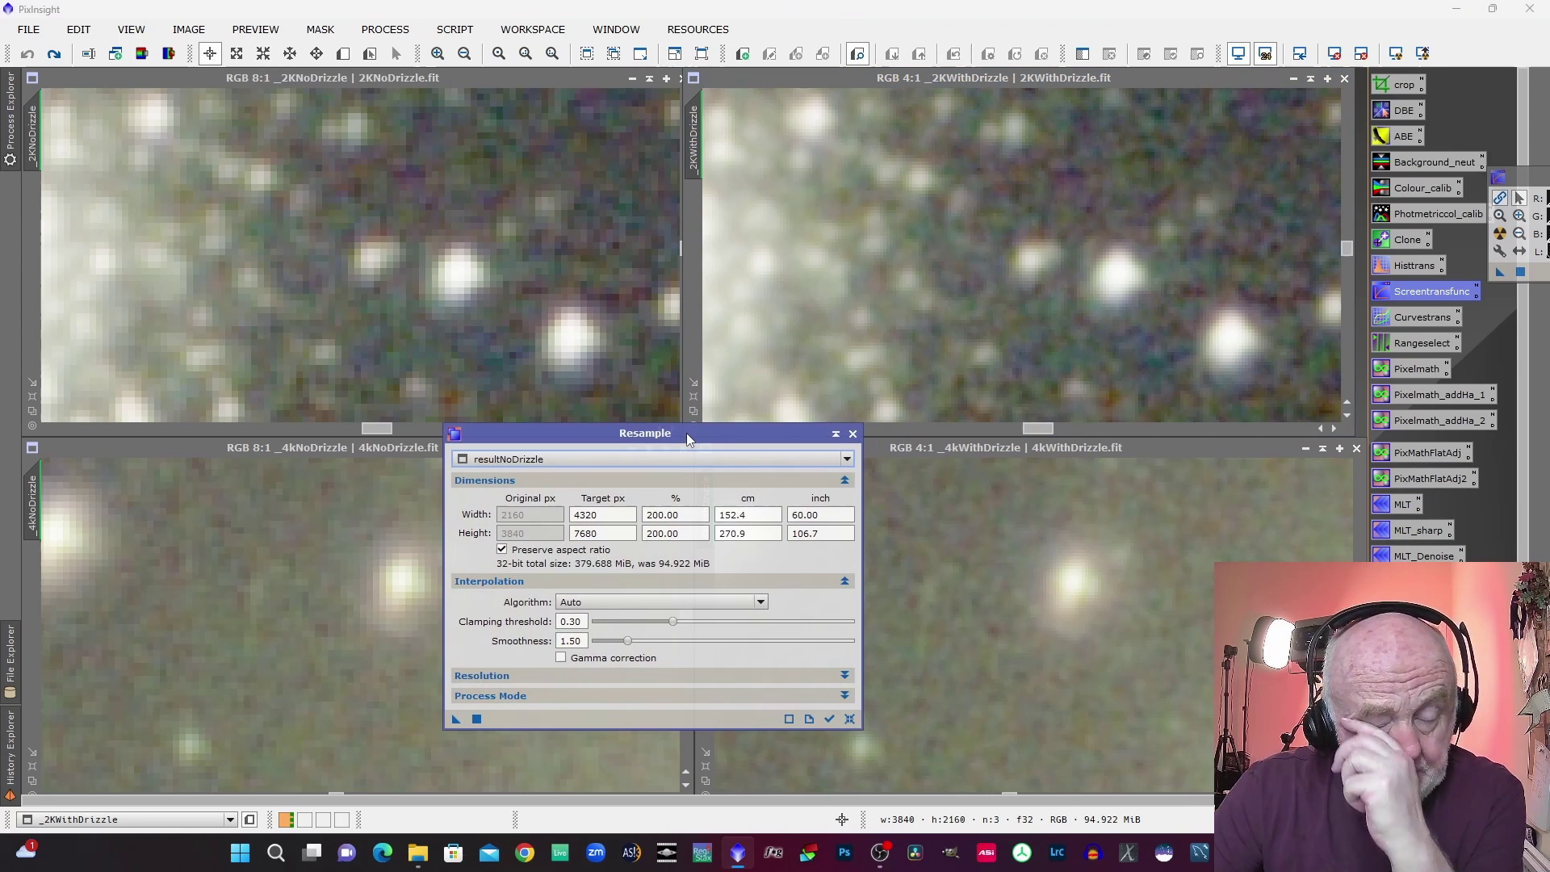
Step: Resample _2KNoDrizzle by 200% to 3840×2160 and match its view to 2KWithDrizzle
mouse_move(686, 466)
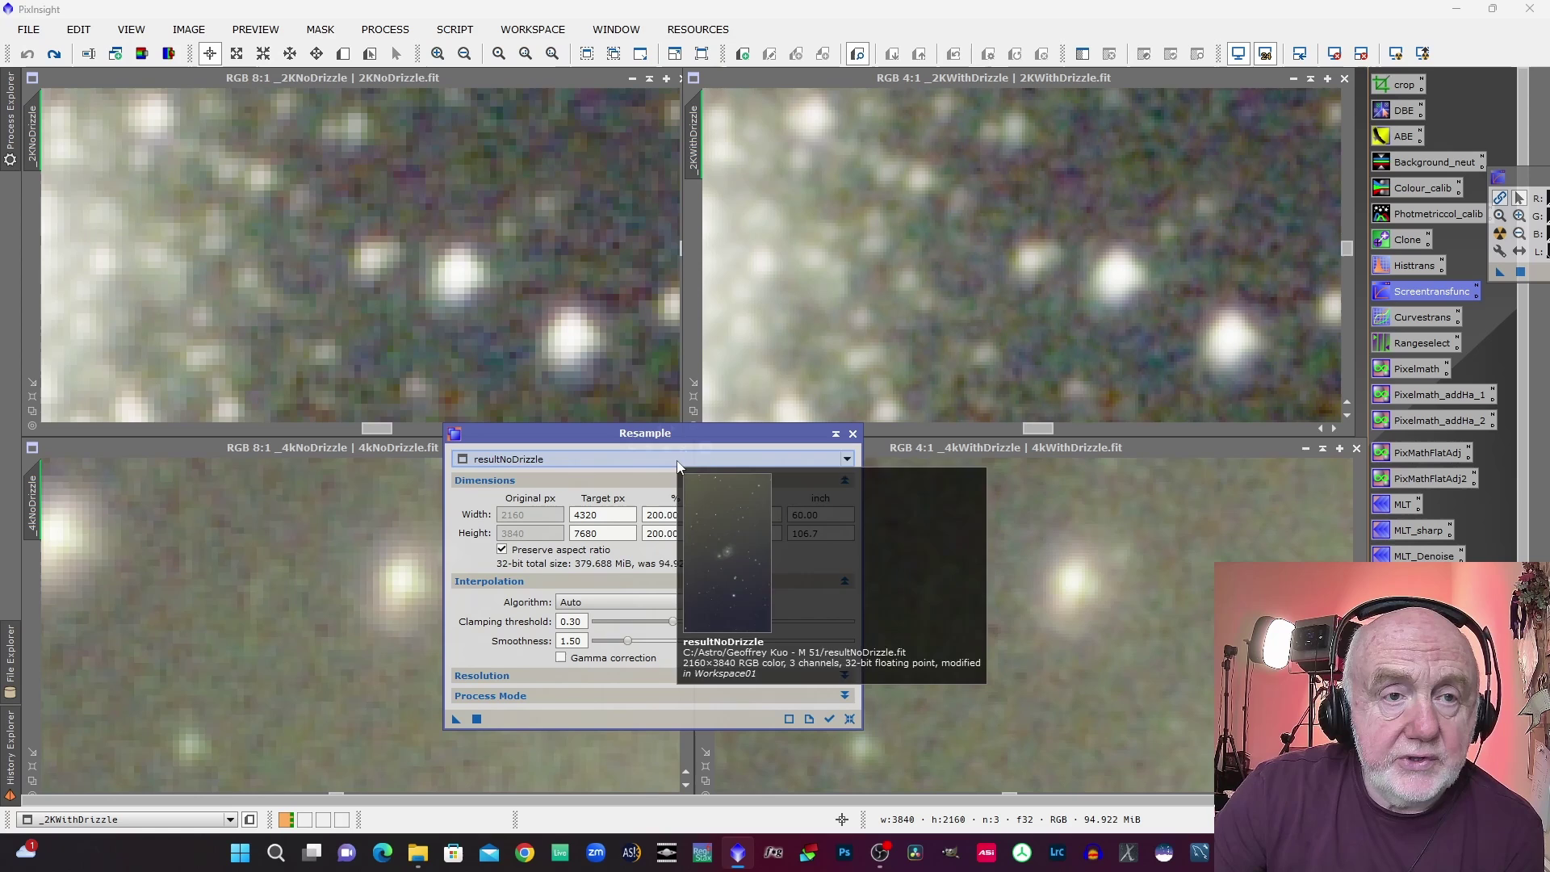
click(423, 81)
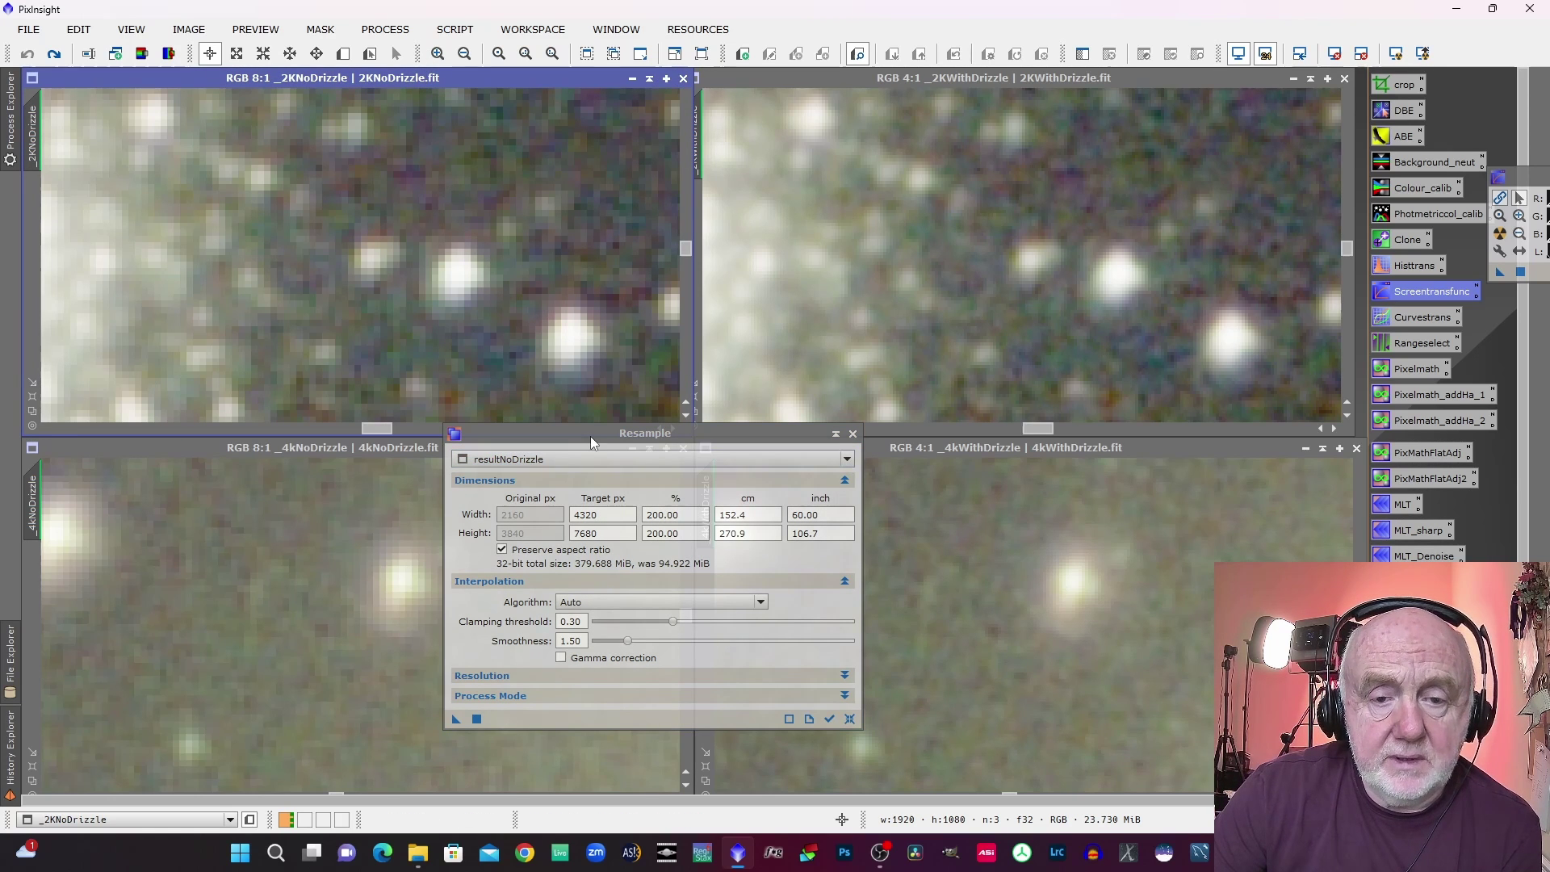
click(599, 461)
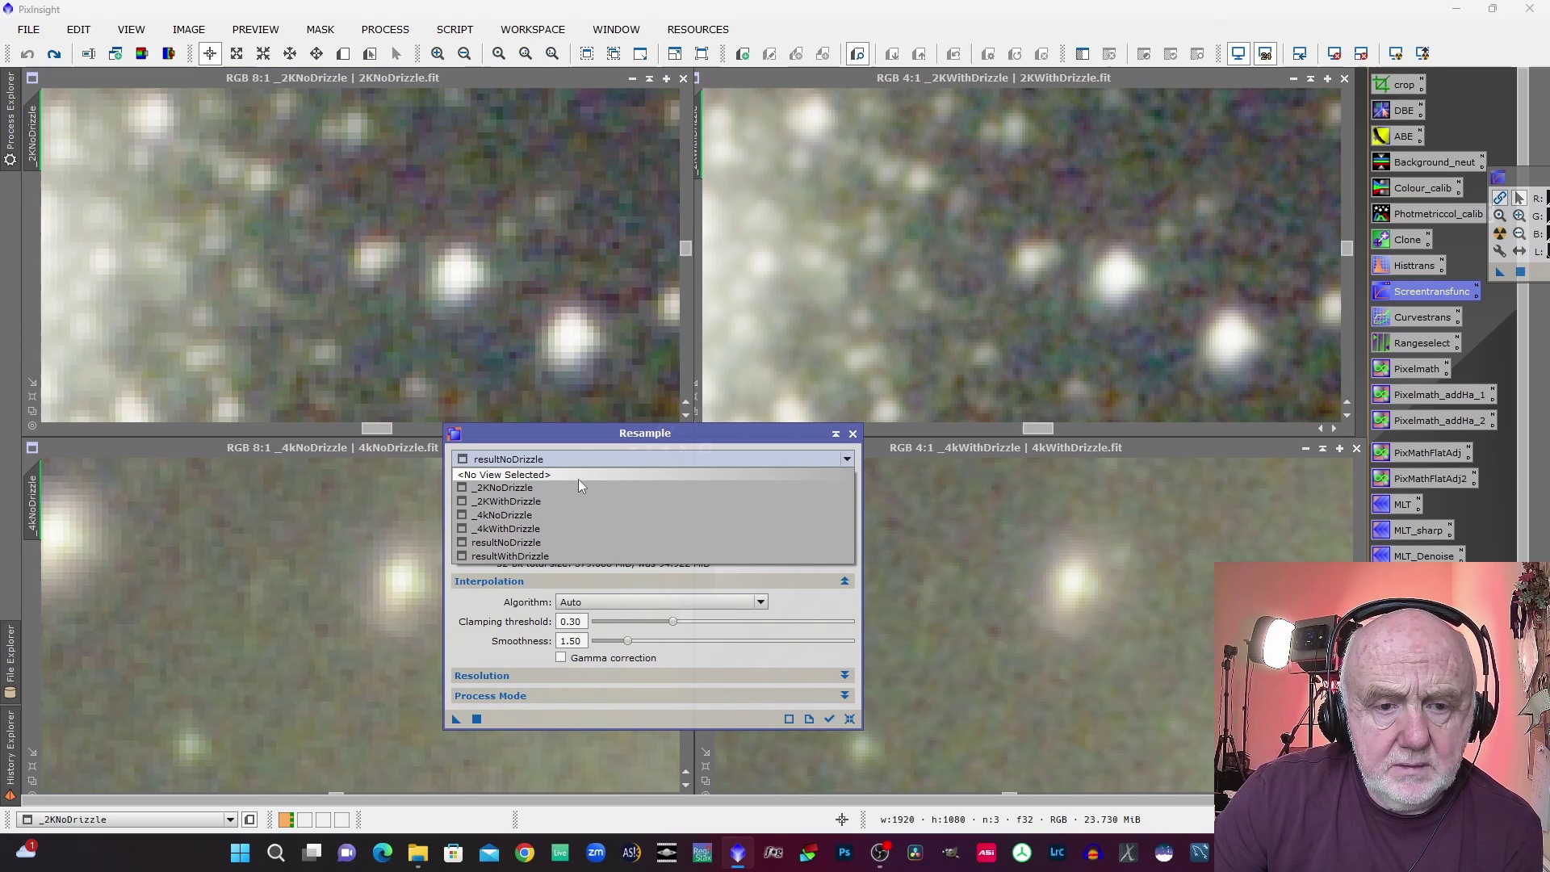
click(555, 489)
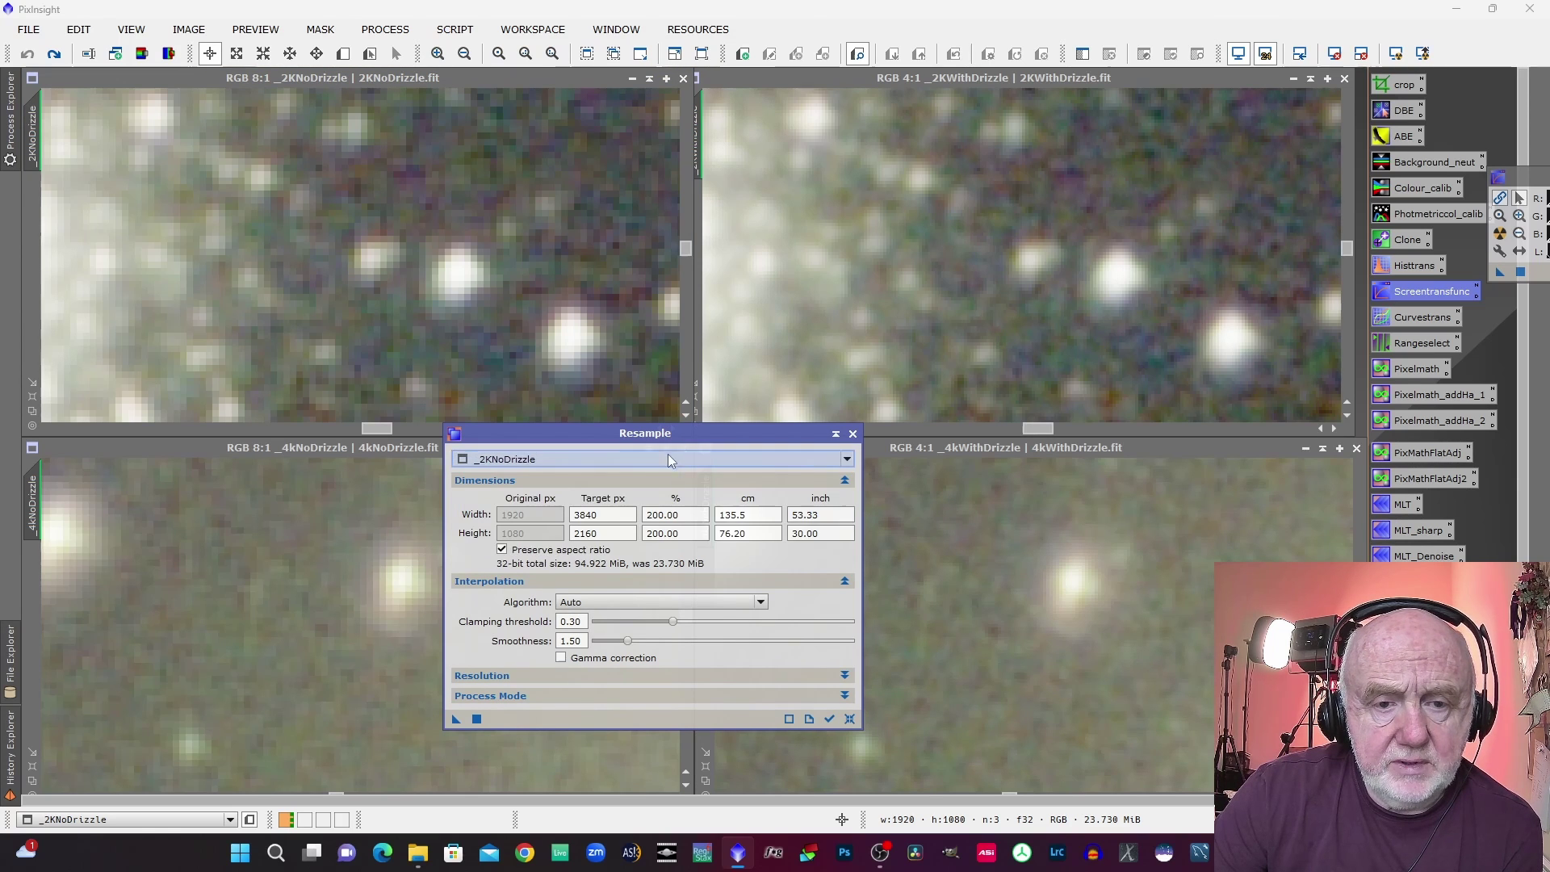
click(377, 75)
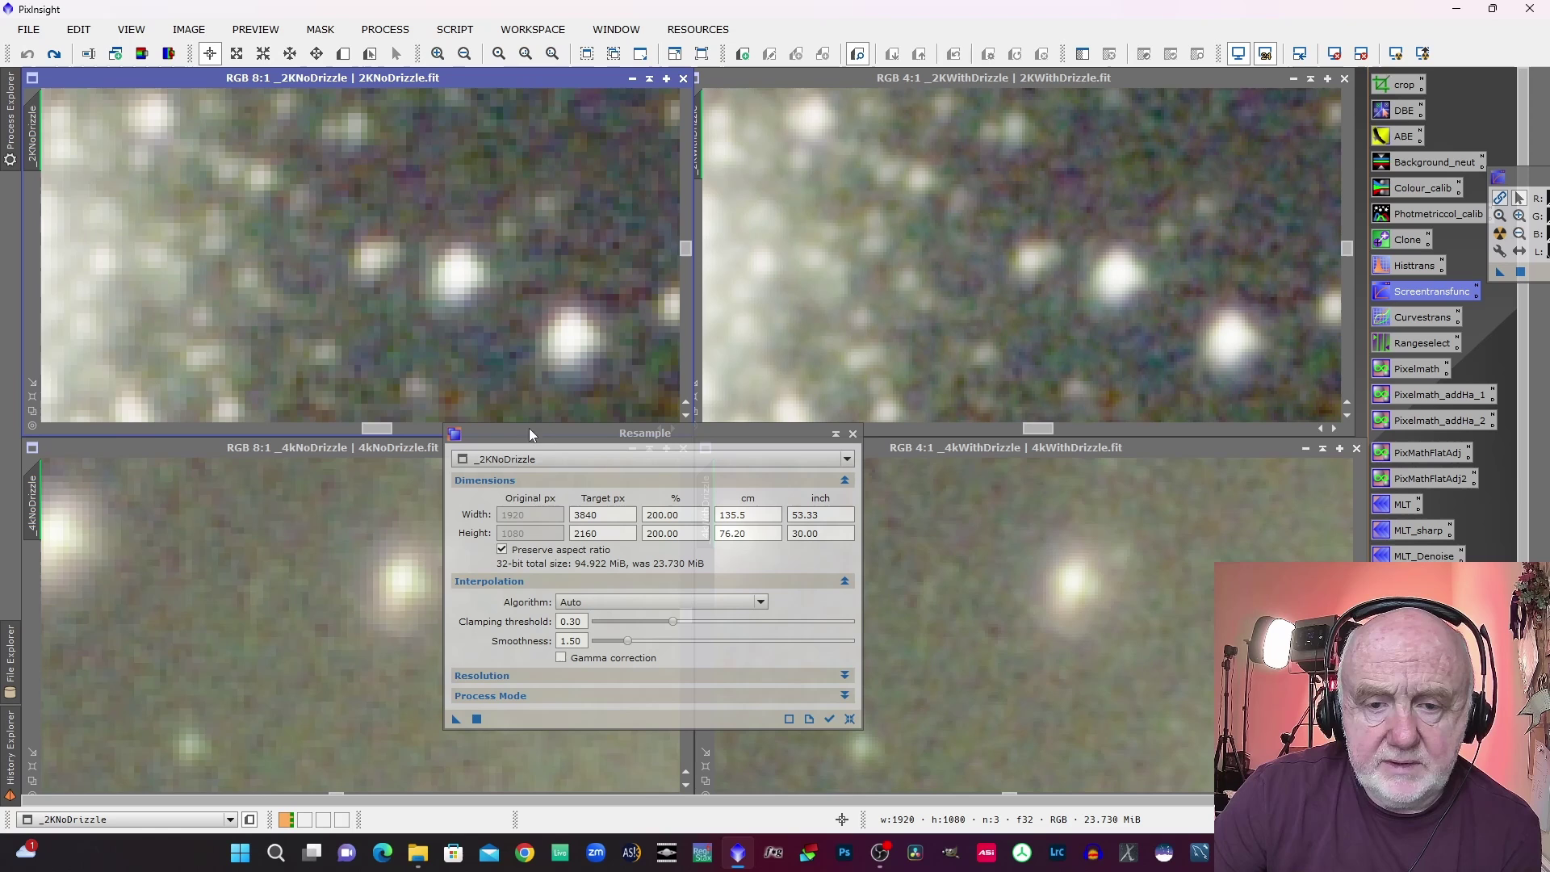
click(477, 718)
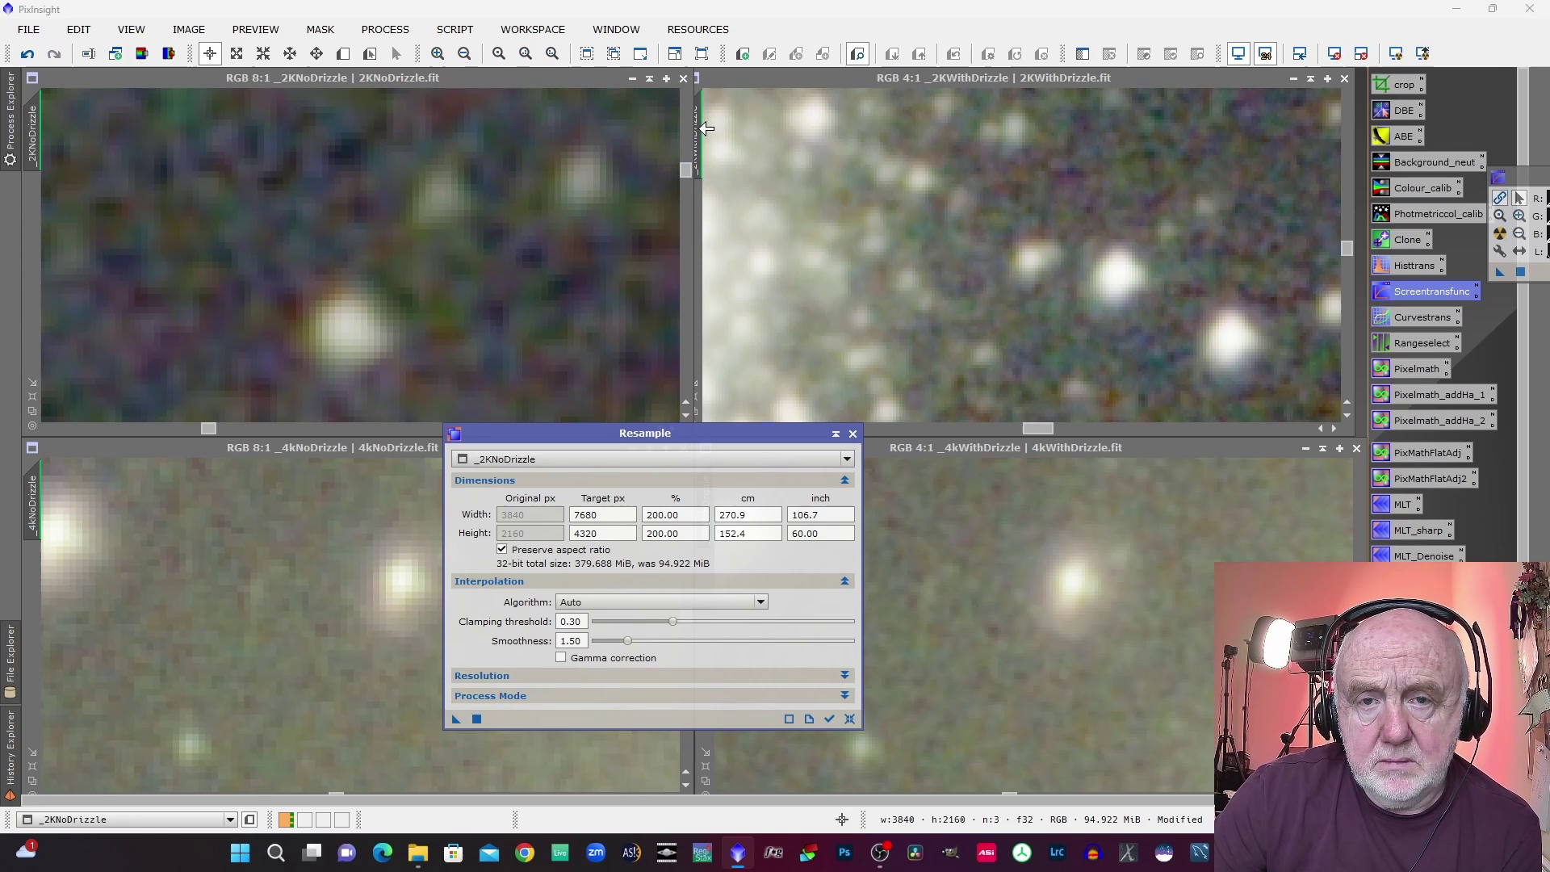
drag(707, 128, 81, 133)
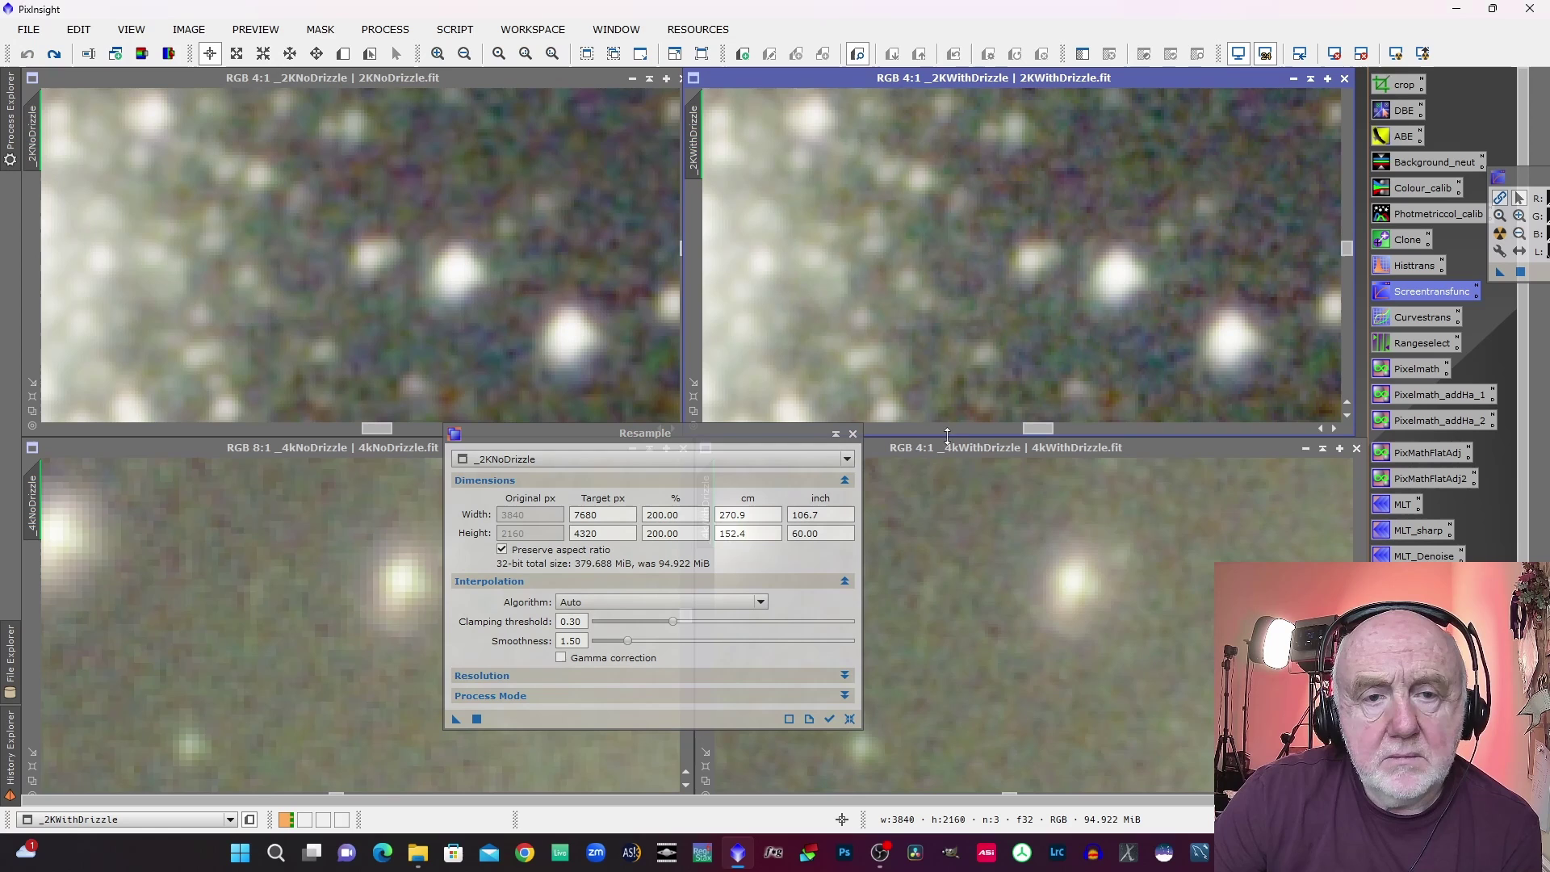
drag(727, 434, 749, 575)
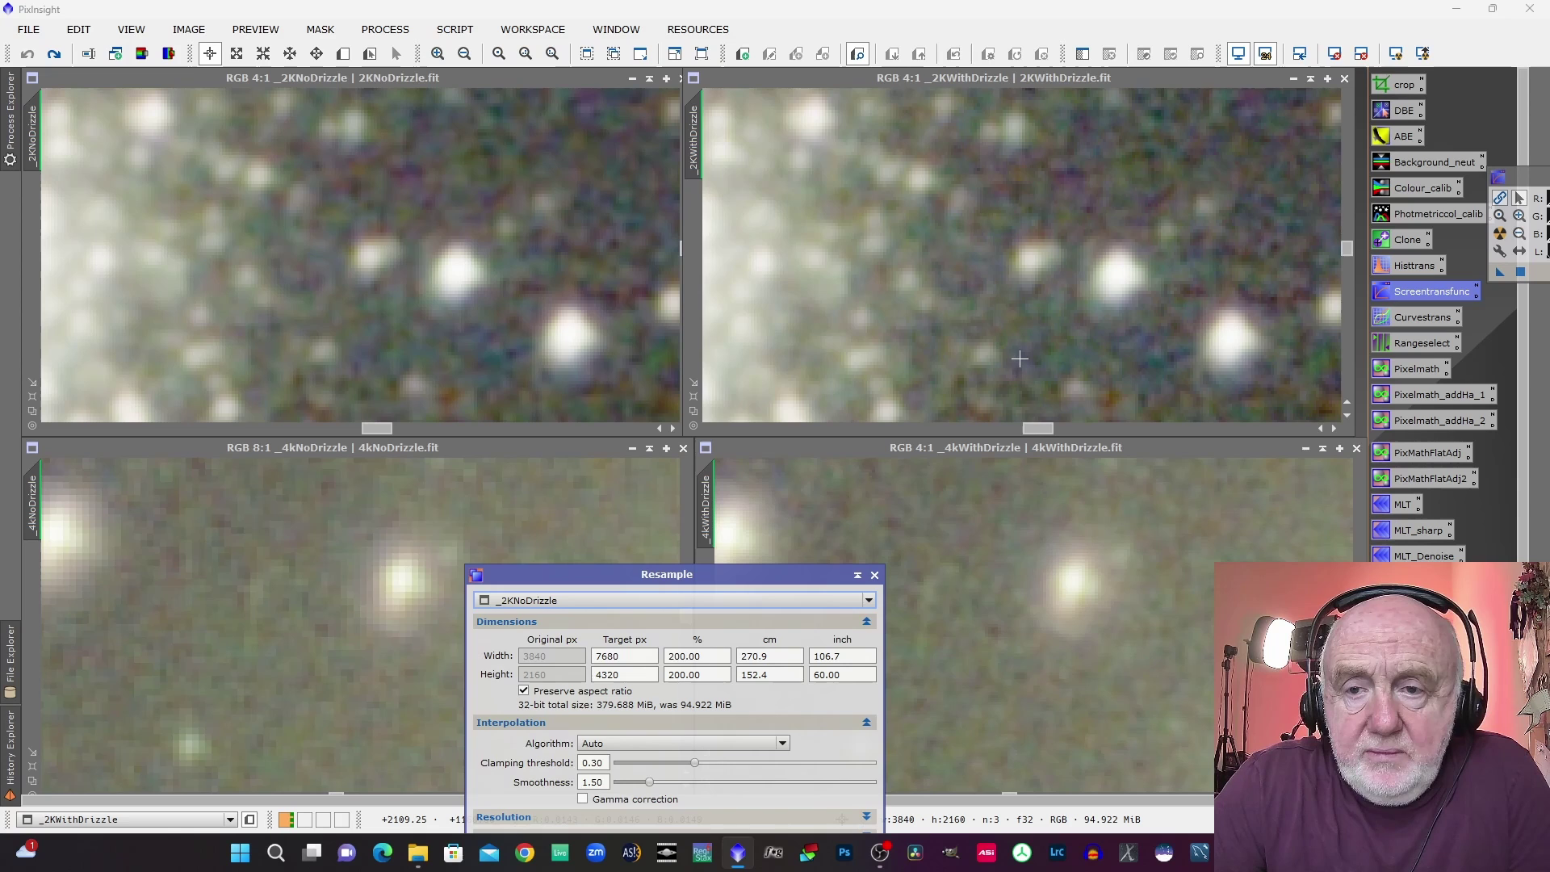
Step: Zoom 2KWithDrizzle onto the bright cluster core and sync the 2KNoDrizzle view to it
scroll(1020, 358, down, 2)
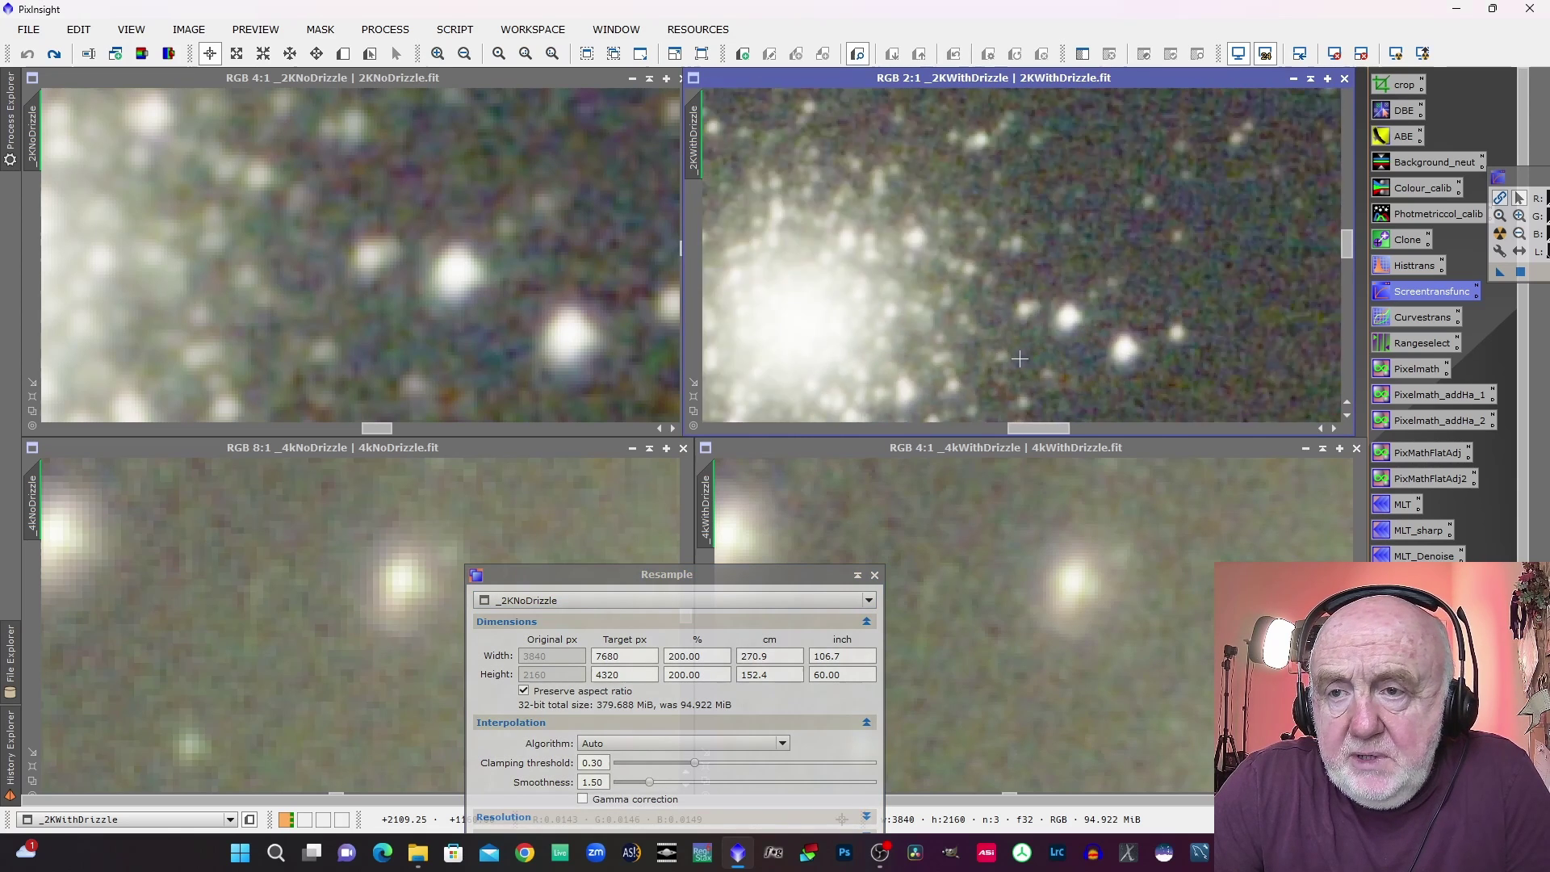
scroll(1020, 358, down, 2)
scroll(1020, 359, up, 3)
scroll(1019, 359, up, 4)
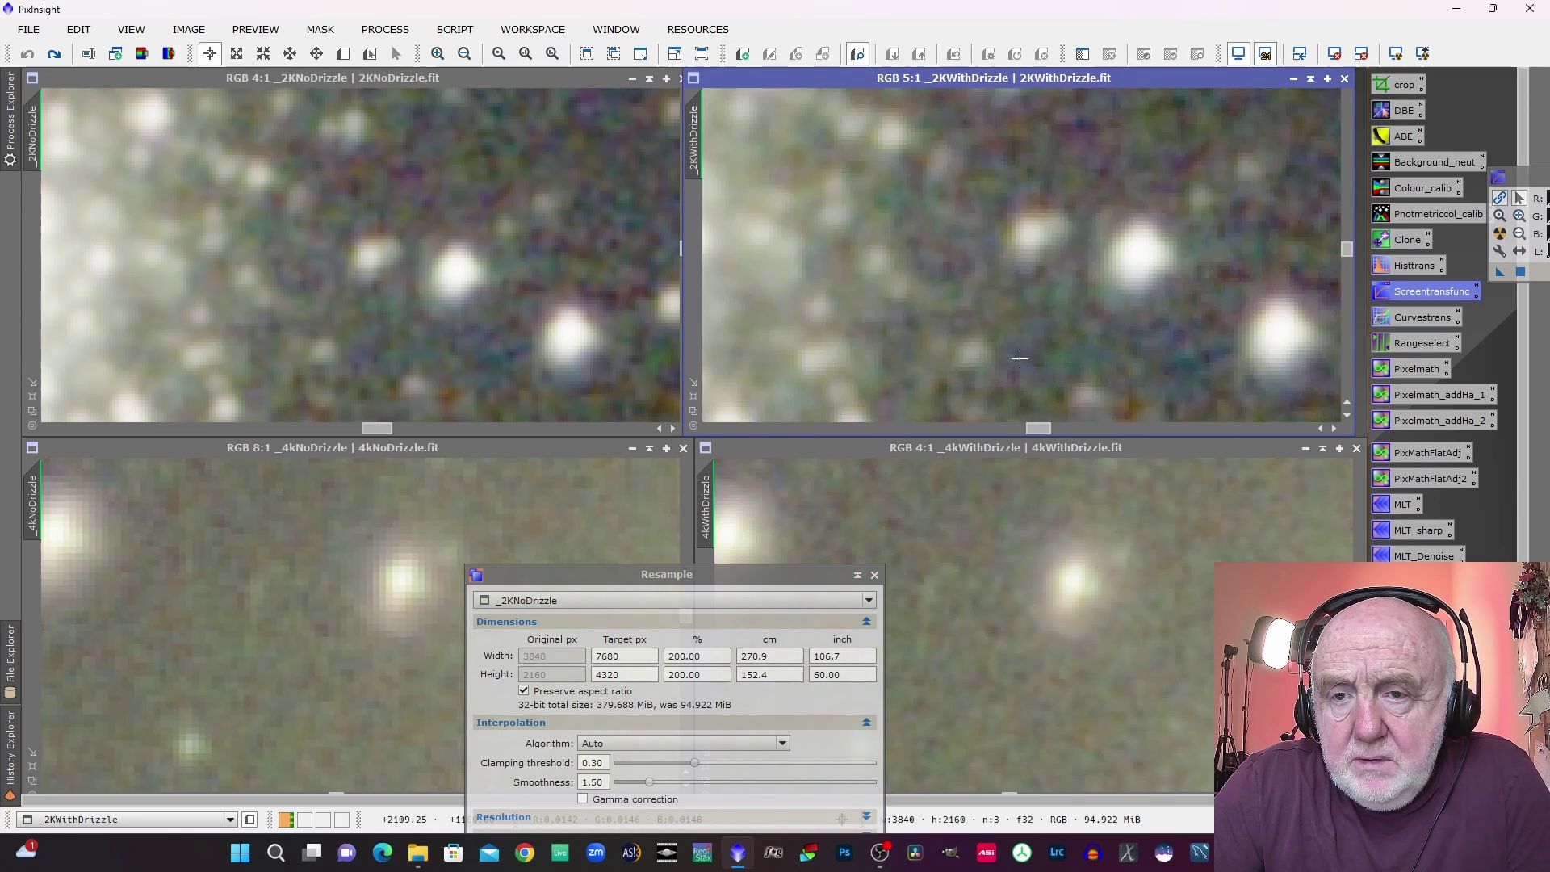
drag(1036, 428, 1028, 430)
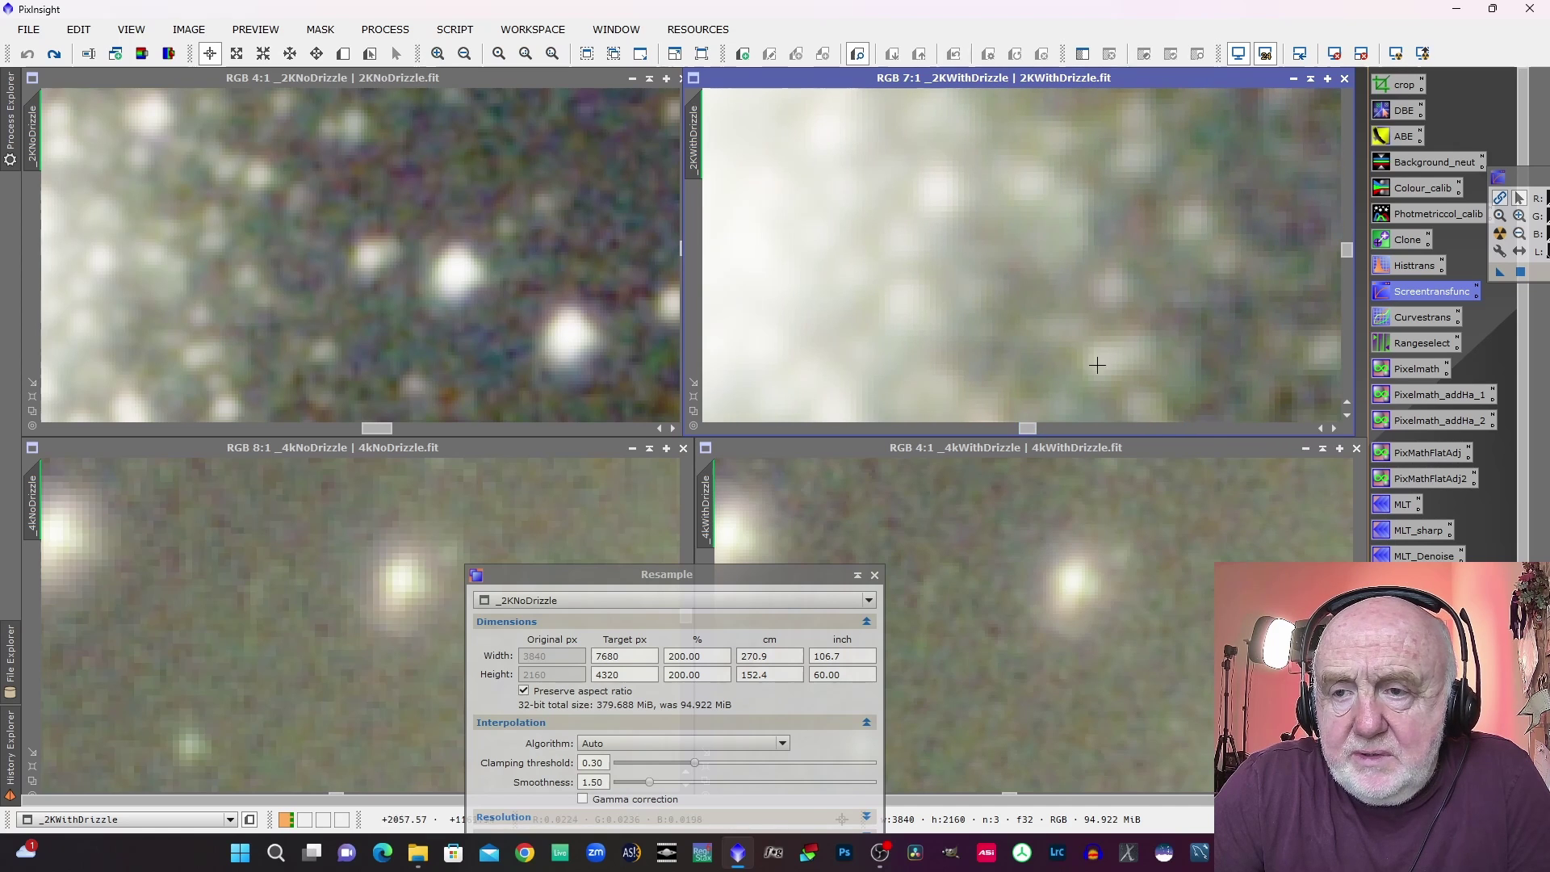
scroll(1101, 362, down, 3)
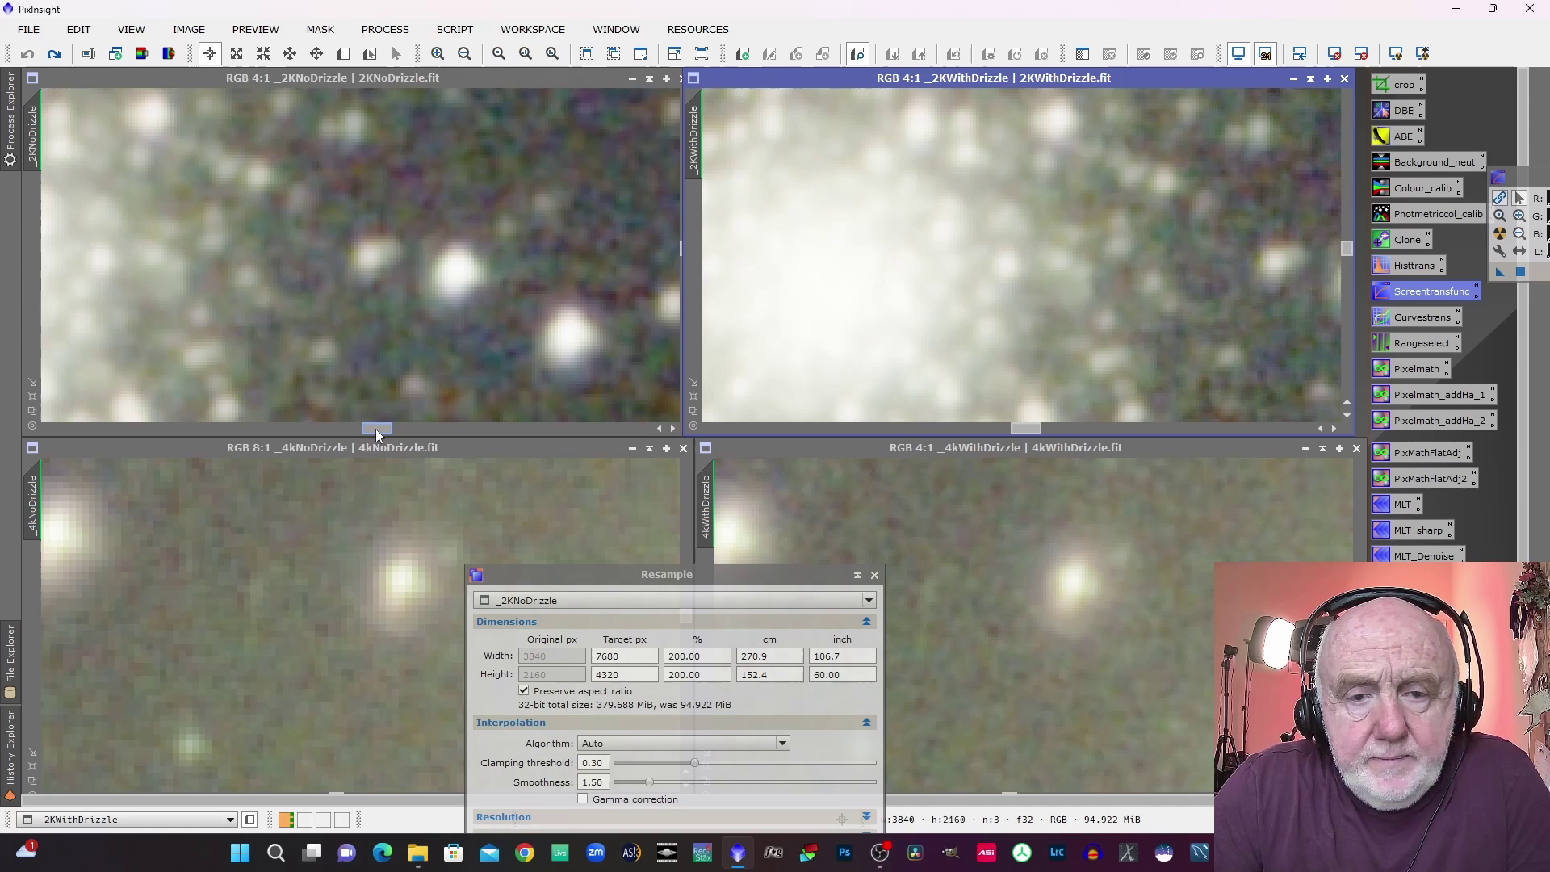
mouse_move(376, 428)
mouse_down()
mouse_move(354, 429)
mouse_move(367, 424)
mouse_up()
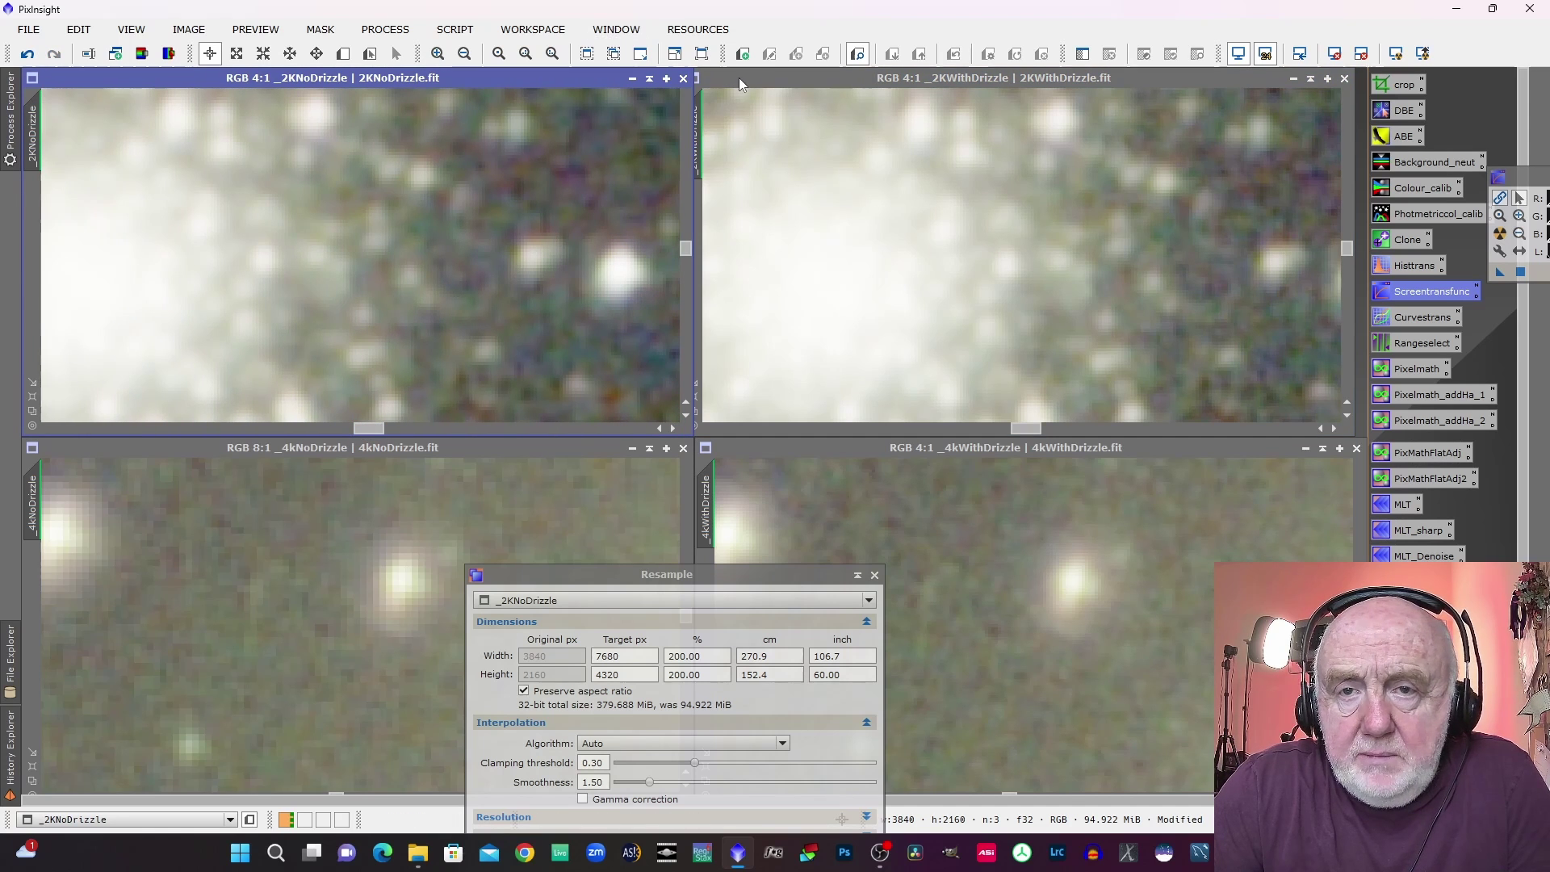
drag(738, 81, 751, 83)
drag(706, 133, 33, 139)
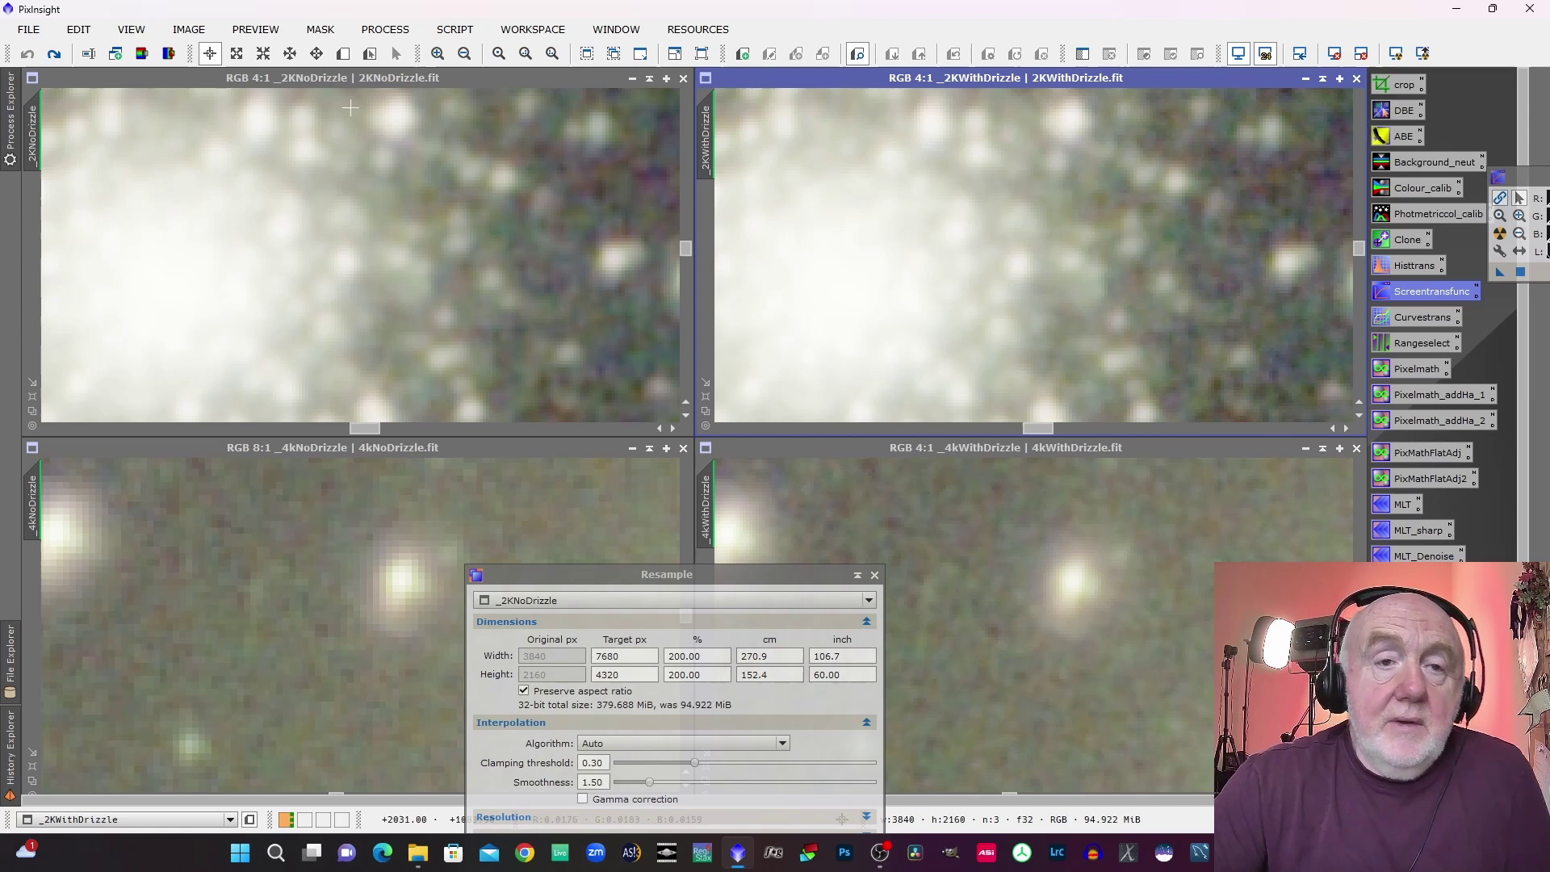
click(349, 78)
Step: Apply BlurXTerminator to 2KNoDrizzle with Sharpen Stars 0.50, Star Halos 0.00, Nonstellar 0.50
click(377, 29)
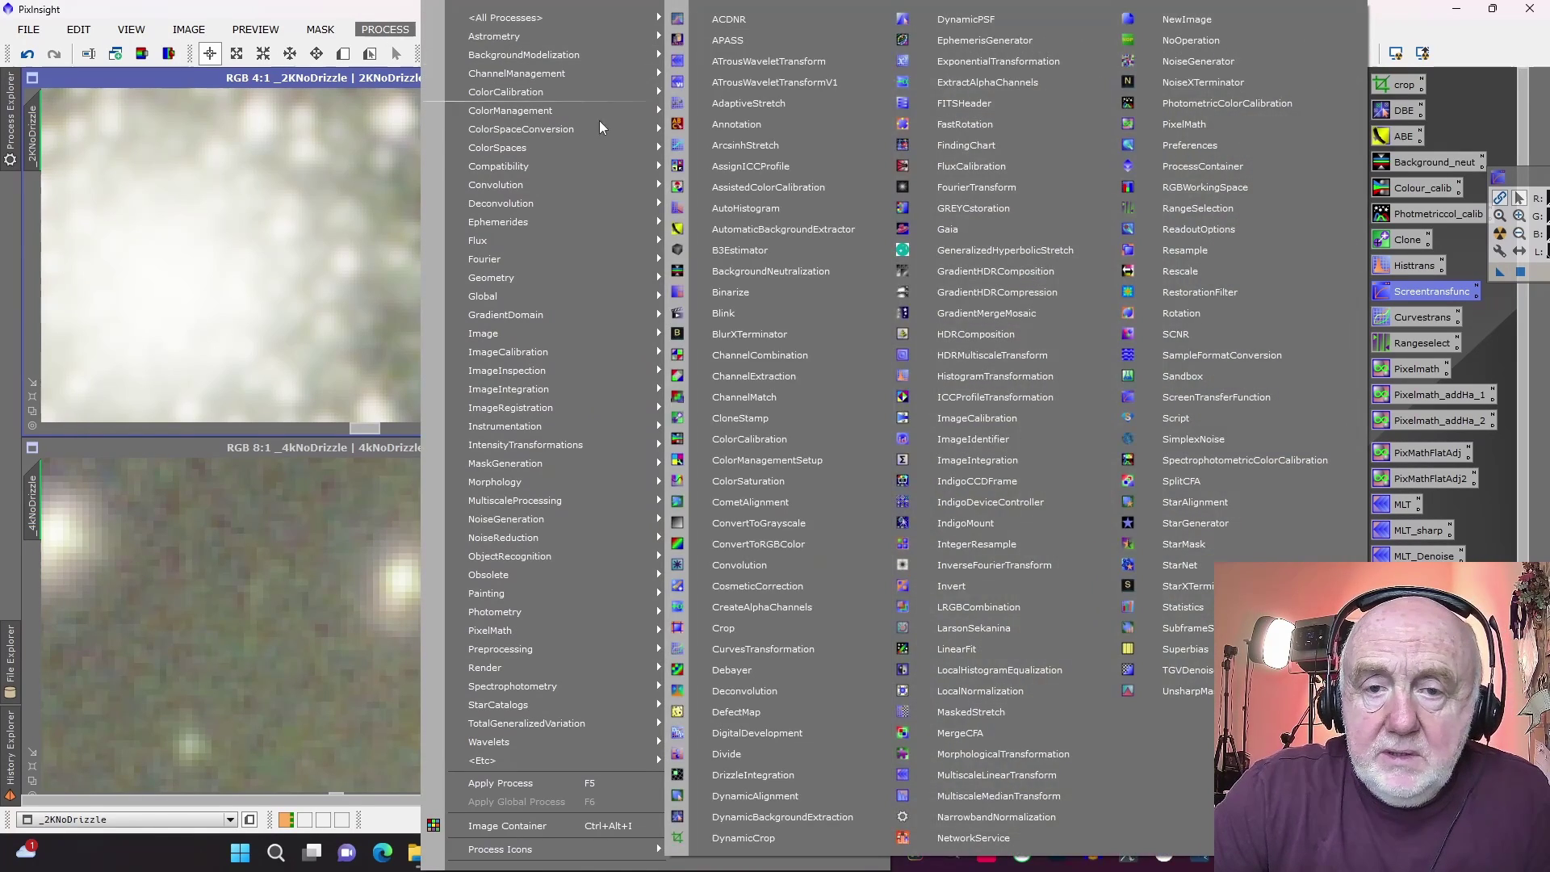
mouse_move(646, 18)
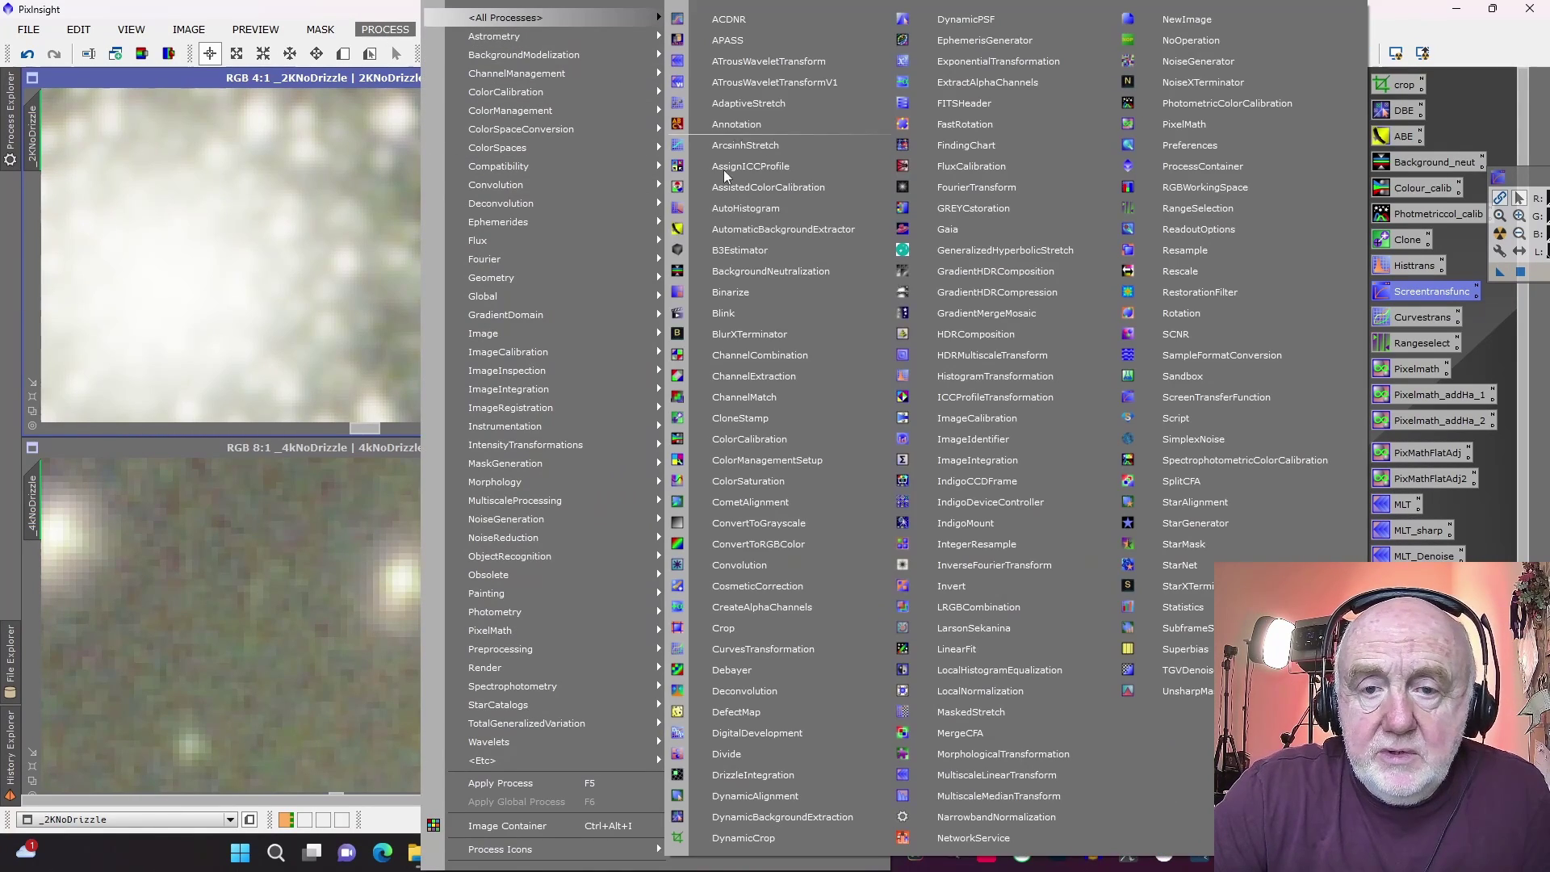
click(751, 336)
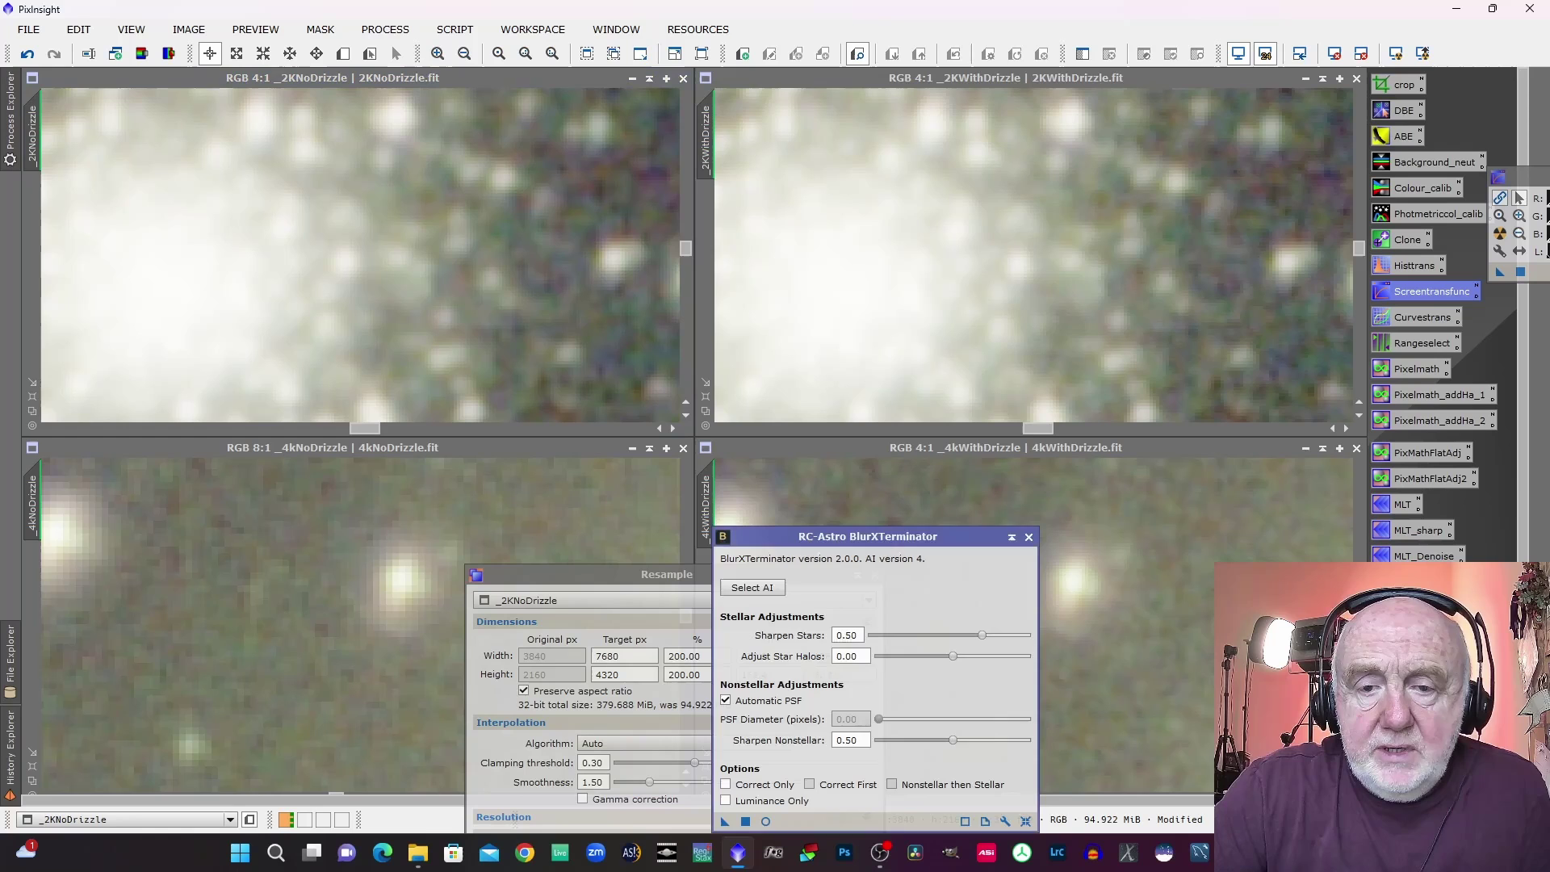
drag(806, 540, 546, 406)
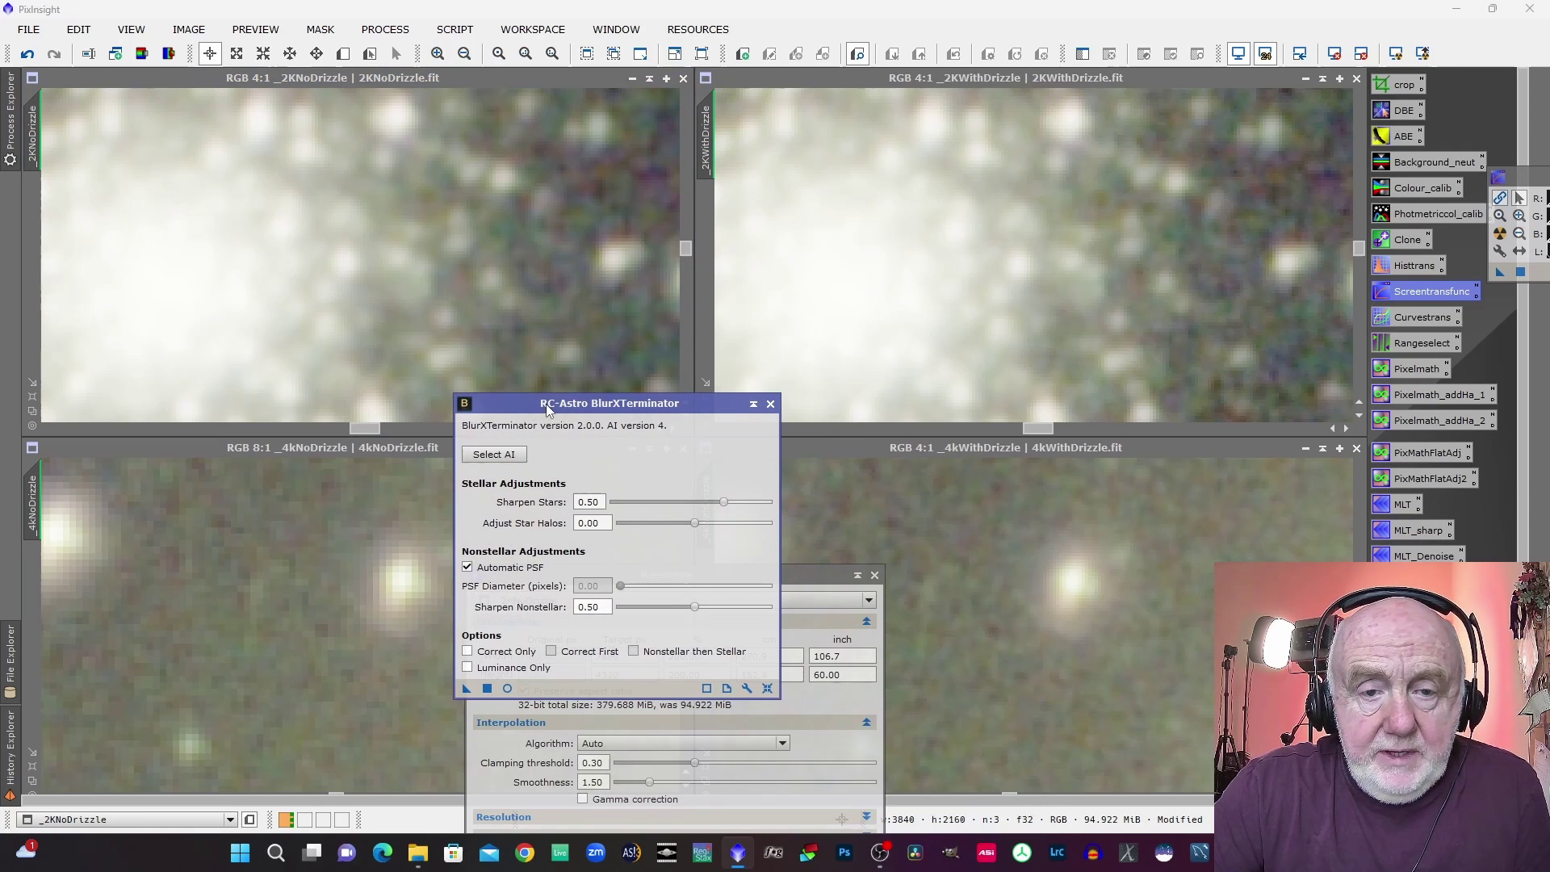
drag(466, 688, 886, 377)
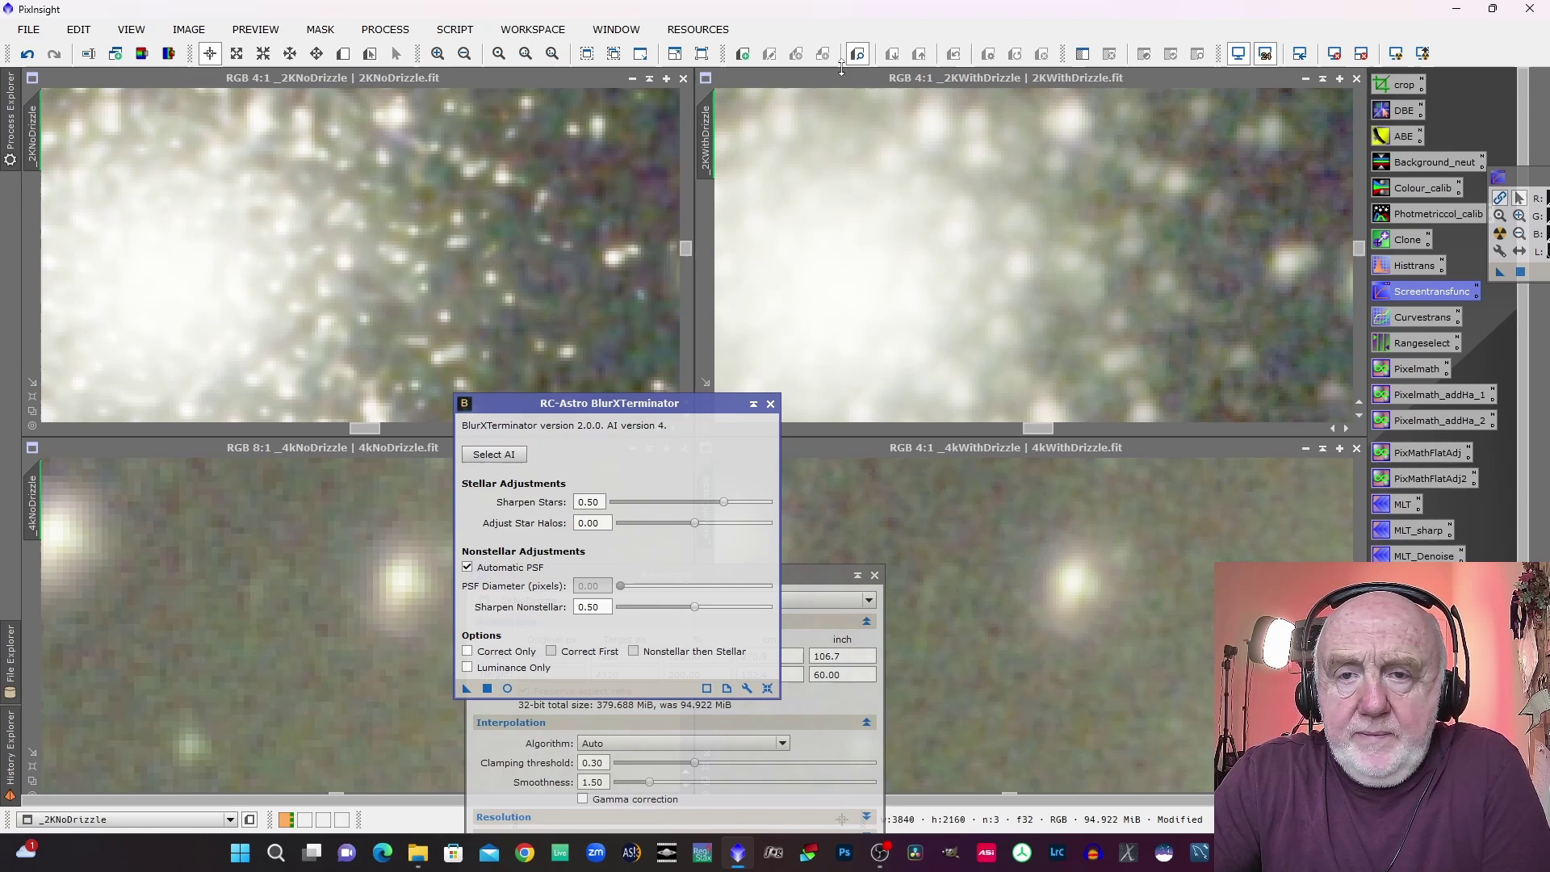
Step: Apply the same BlurXTerminator settings (Stars 0.50, Nonstellar 0.50) to _2KWithDrizzle
click(835, 77)
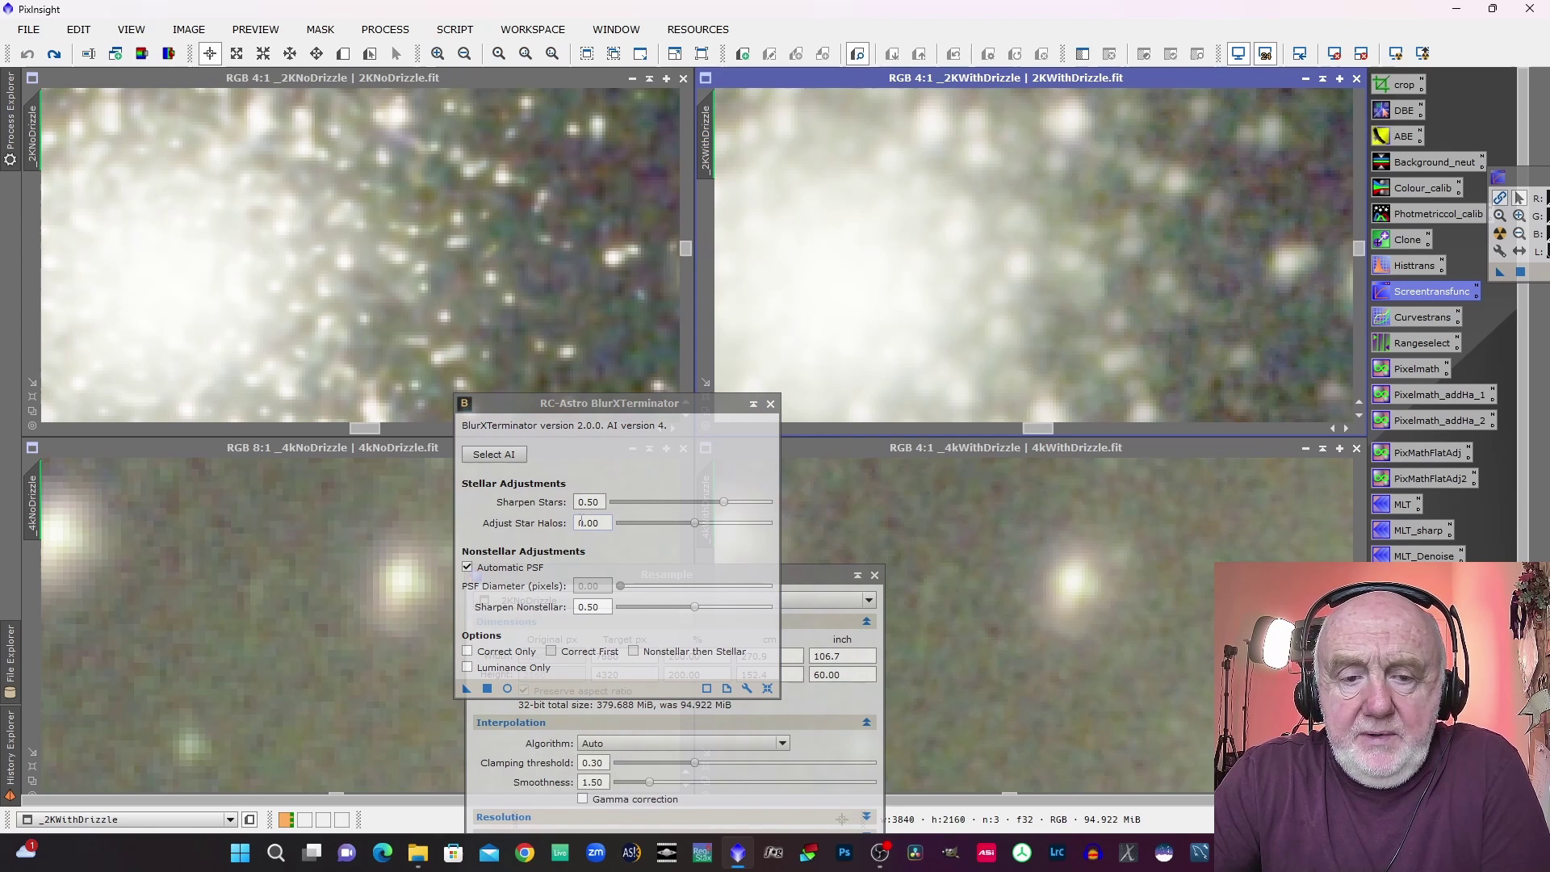
click(487, 689)
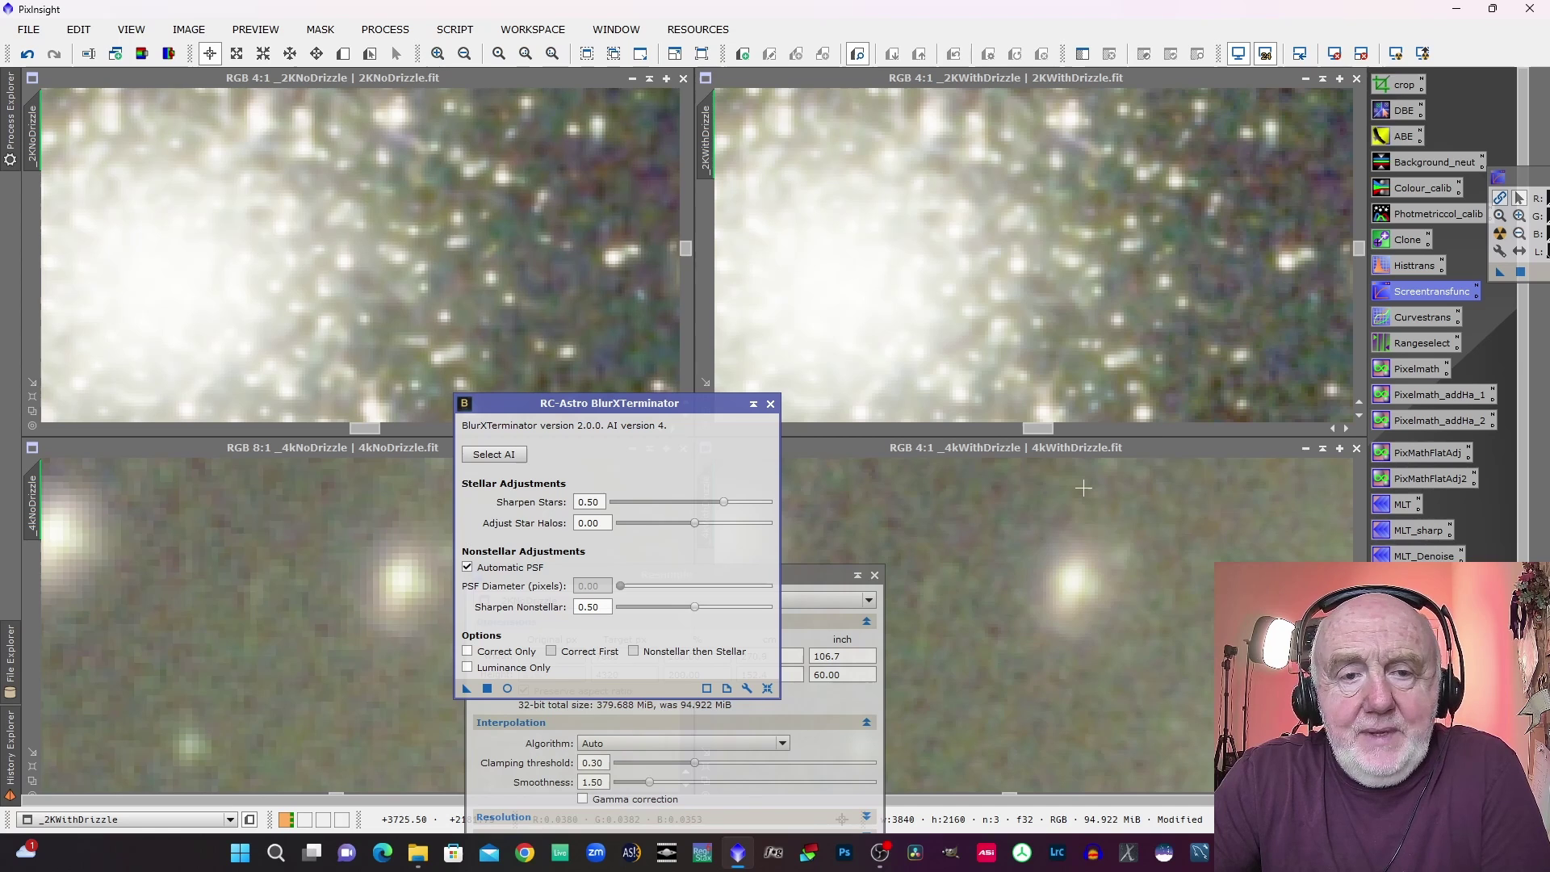
drag(667, 401, 1122, 494)
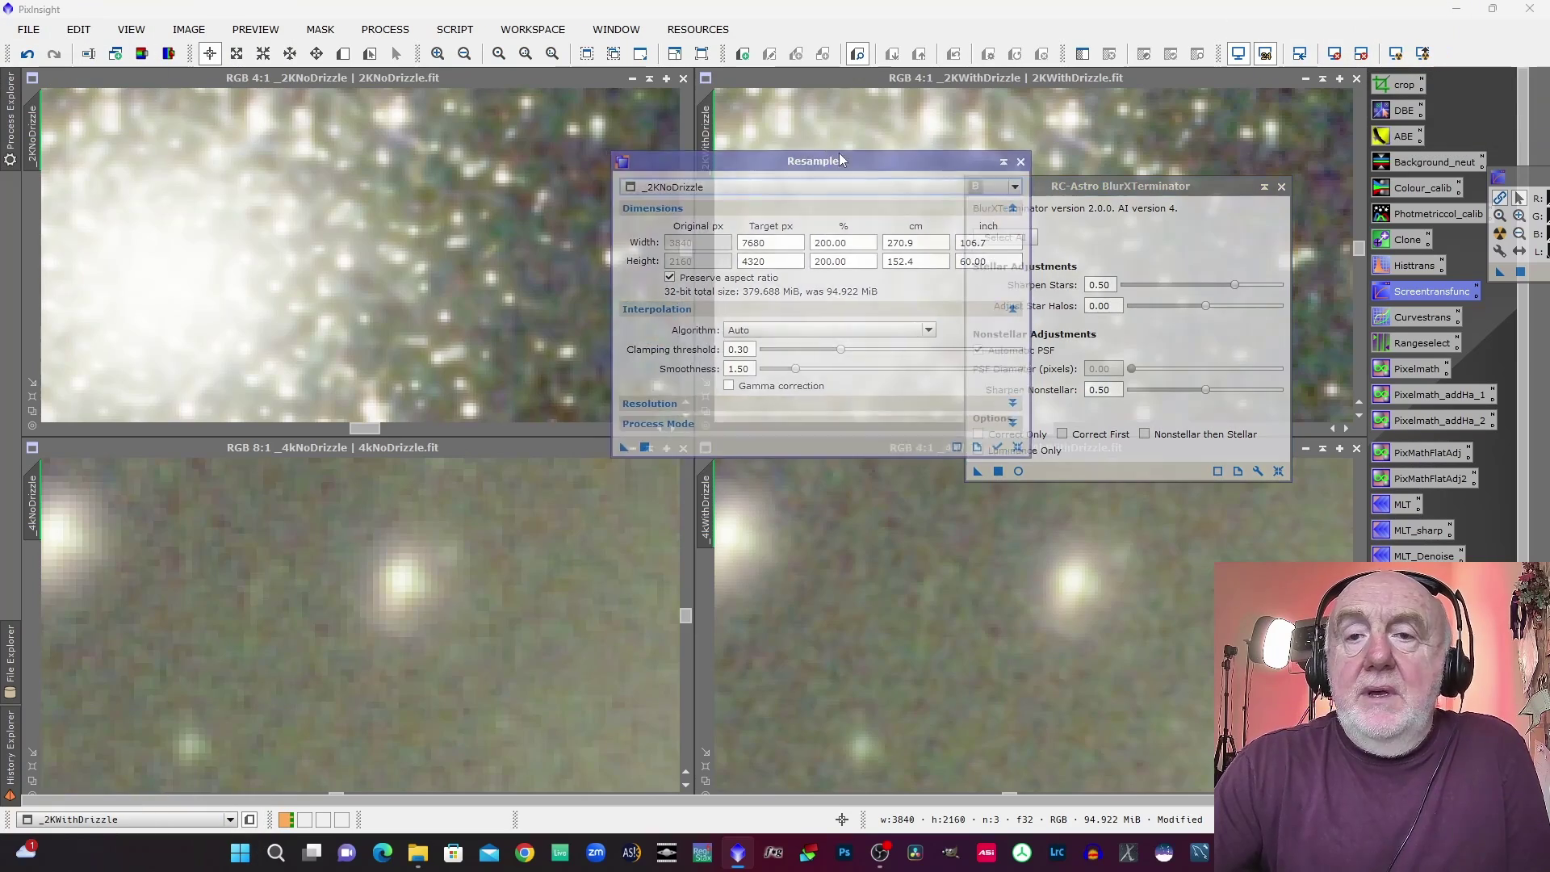
Step: Move the Resample and BlurXTerminator dialogs up and zoom 4kWithDrizzle onto a bright star
drag(840, 153, 587, 102)
drag(1043, 187, 943, 123)
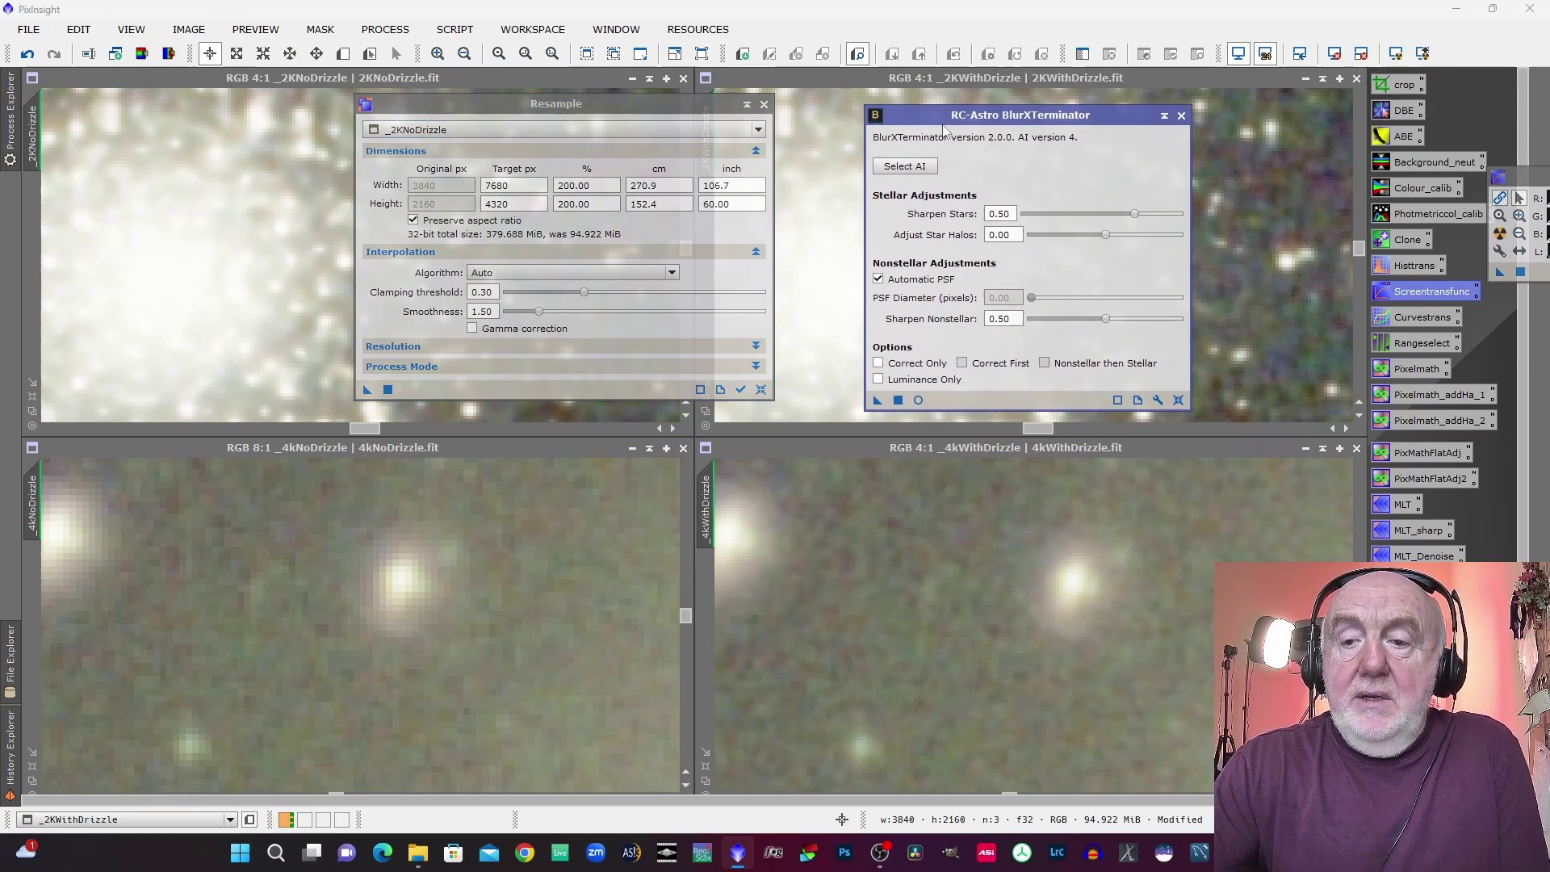
scroll(453, 616, down, 10)
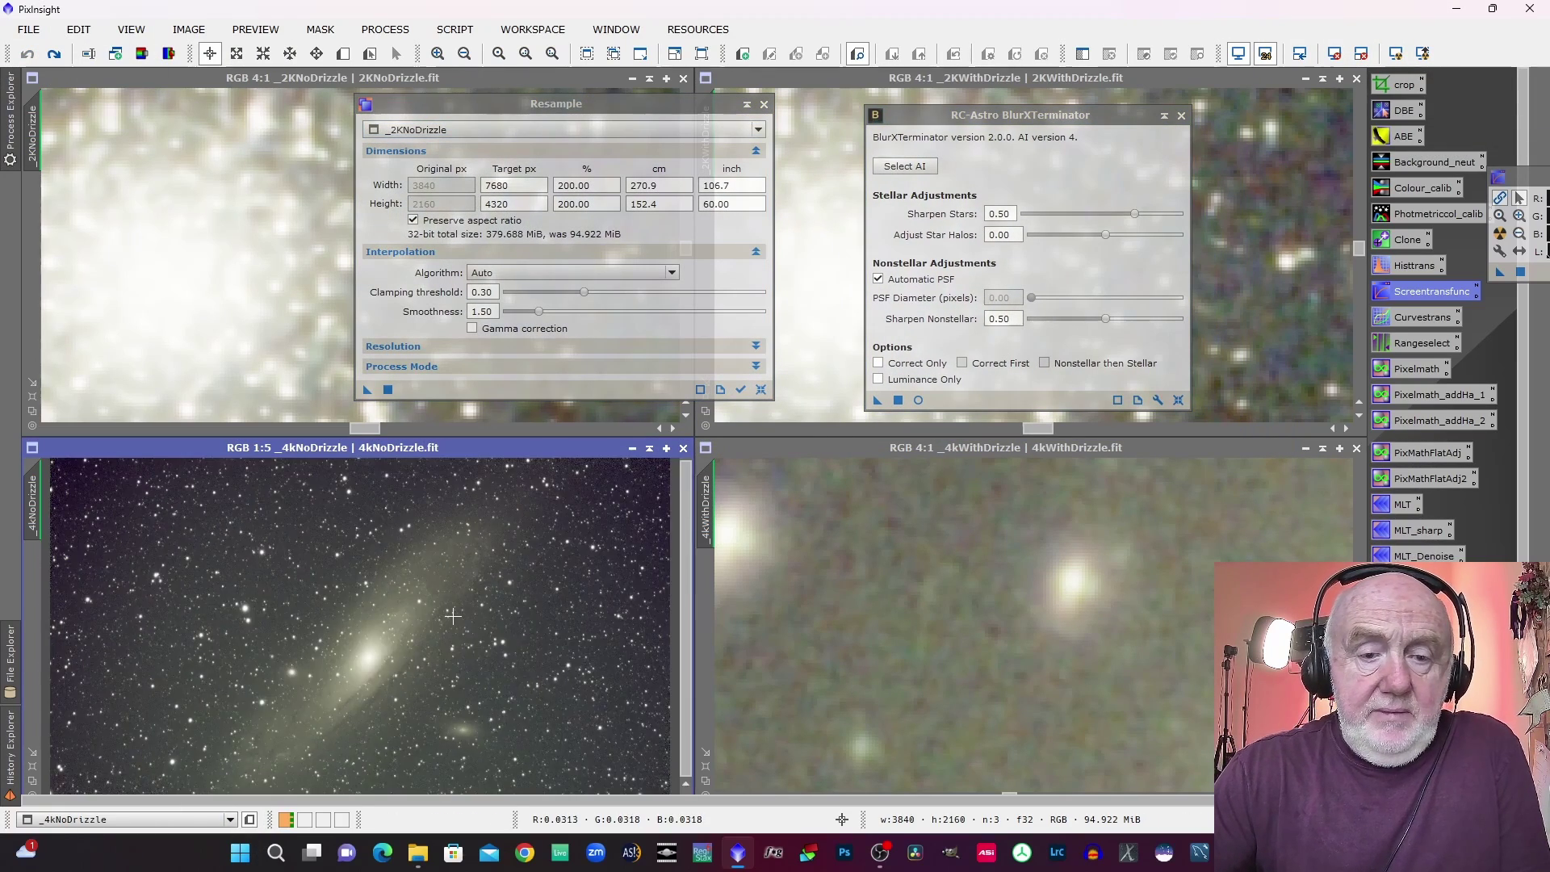
scroll(453, 616, up, 3)
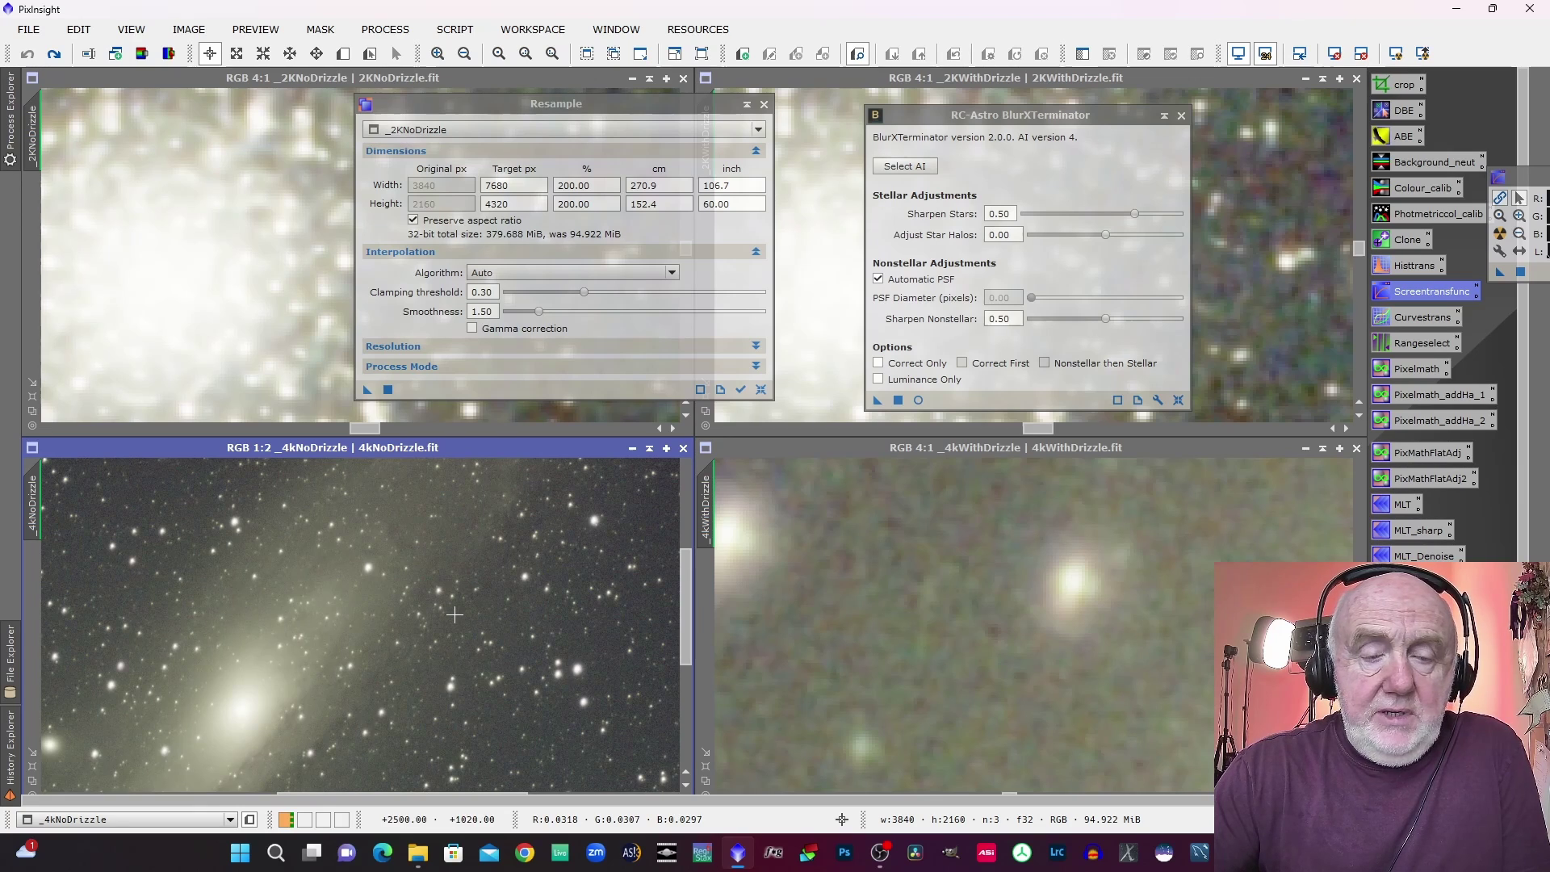
scroll(1162, 683, down, 7)
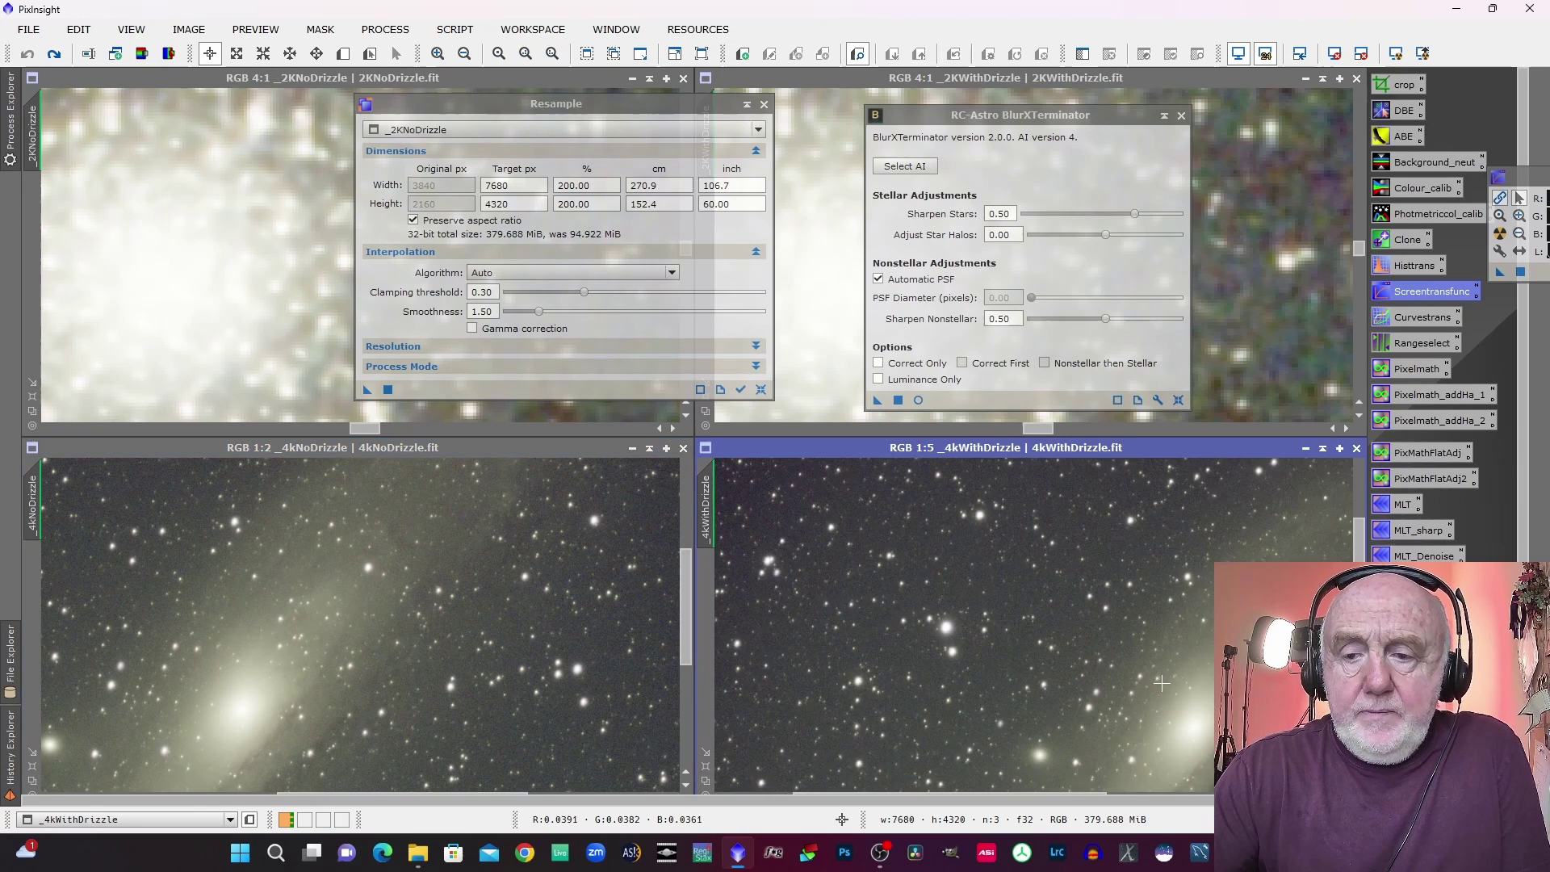
scroll(1162, 684, up, 6)
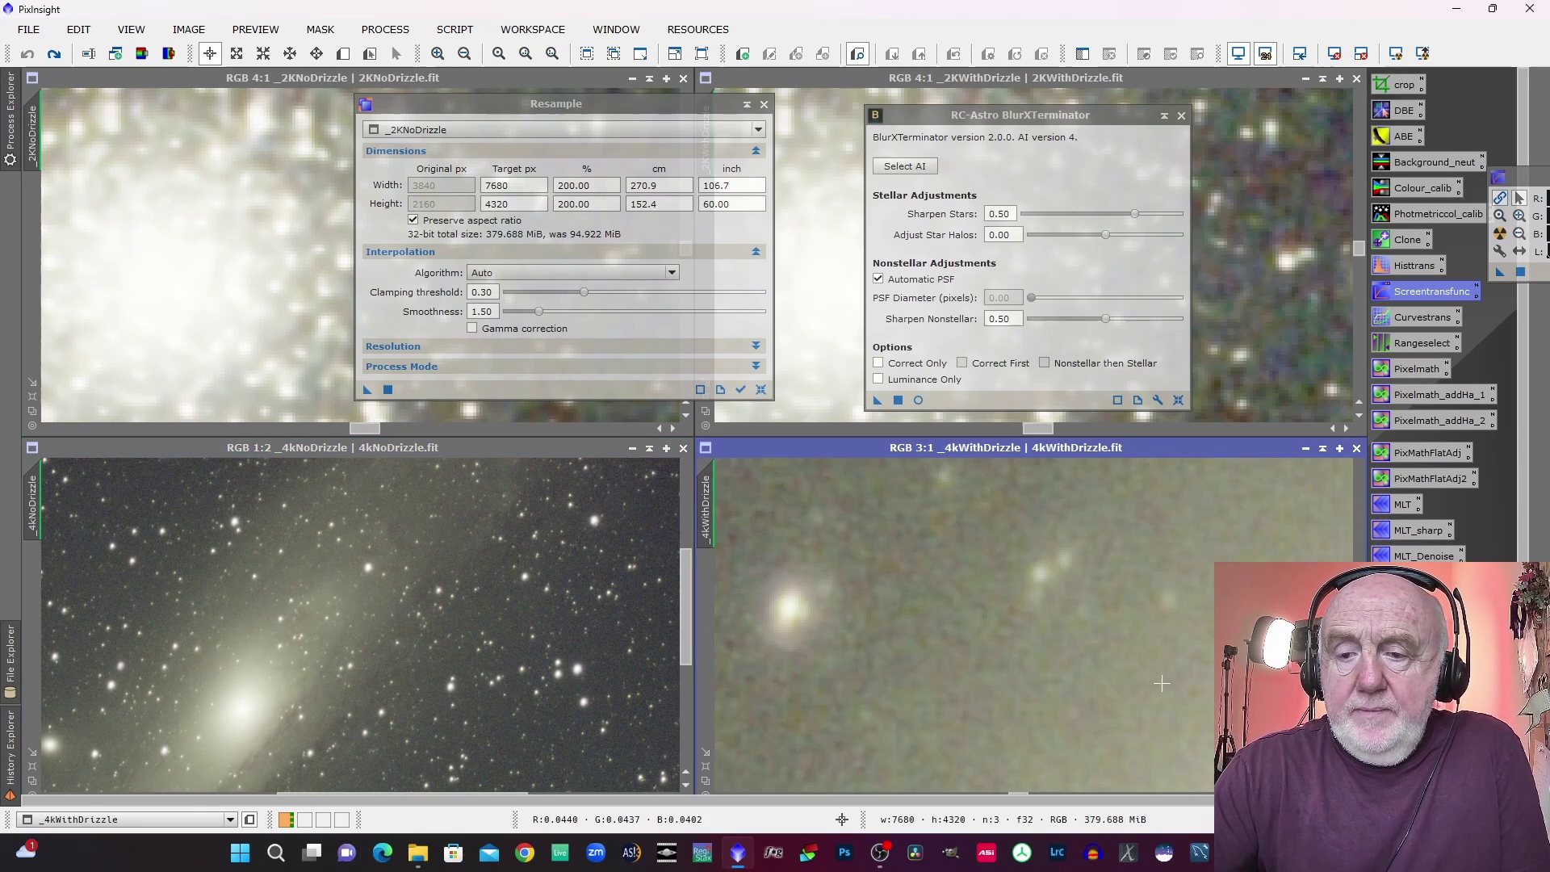
scroll(1162, 684, down, 3)
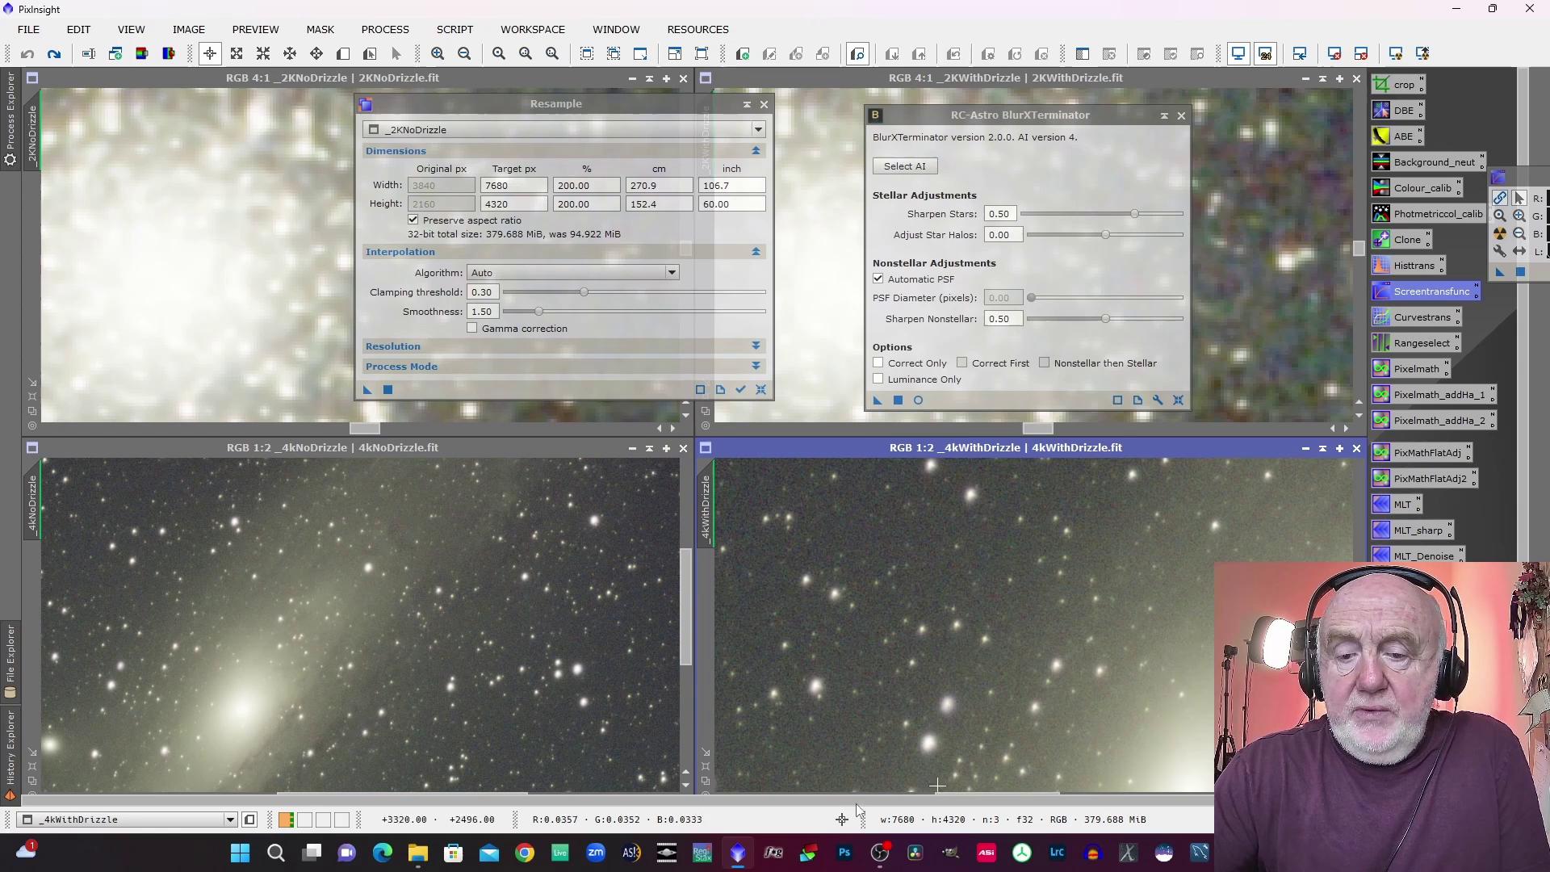
drag(997, 793, 1088, 797)
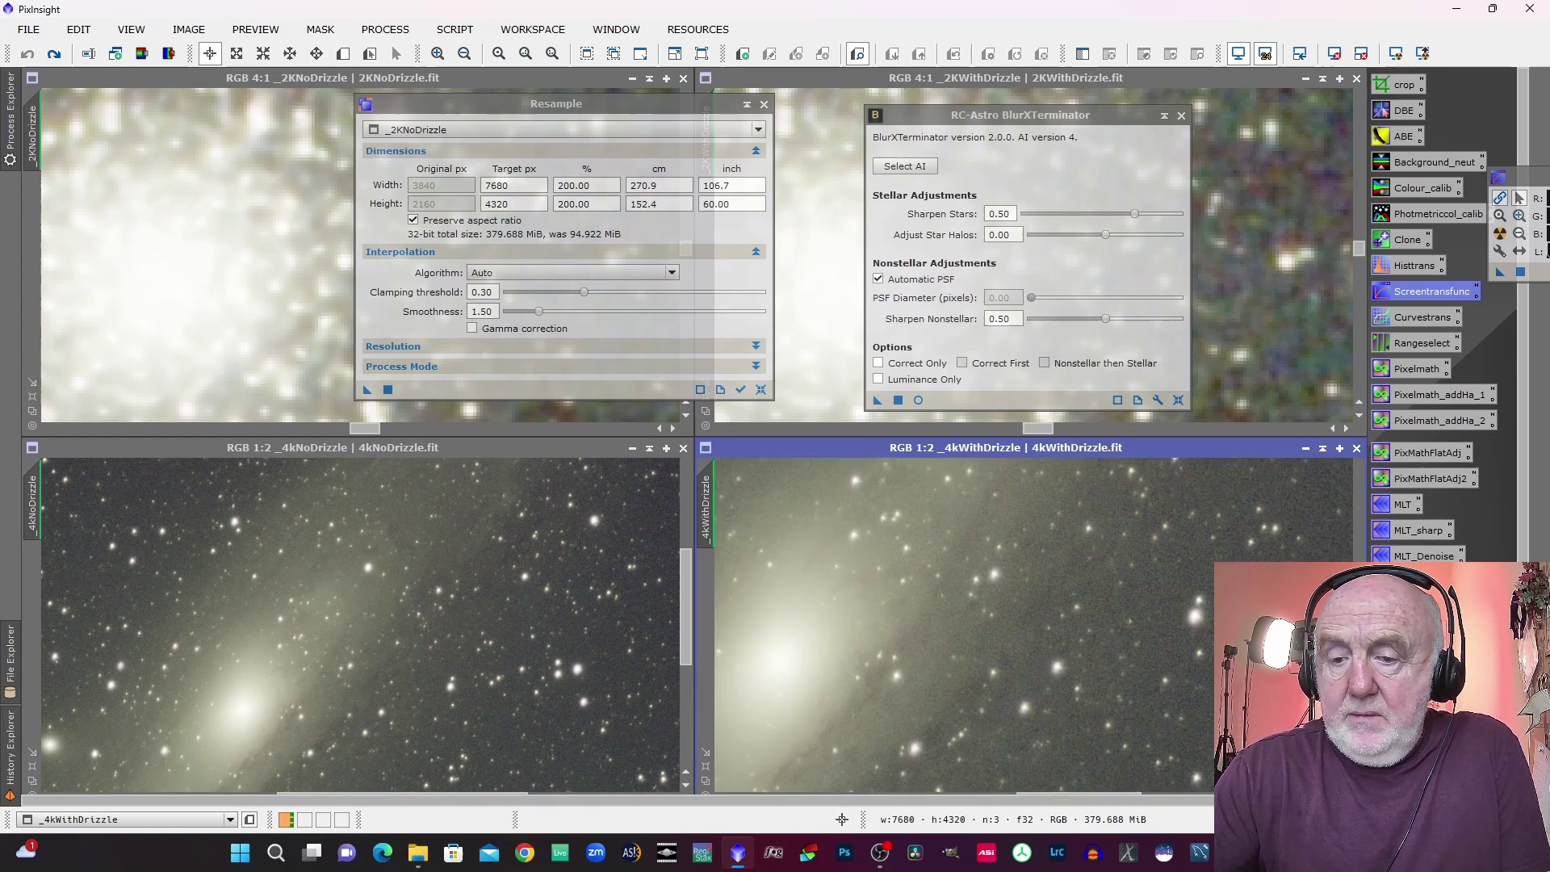
scroll(1056, 795, down, 3)
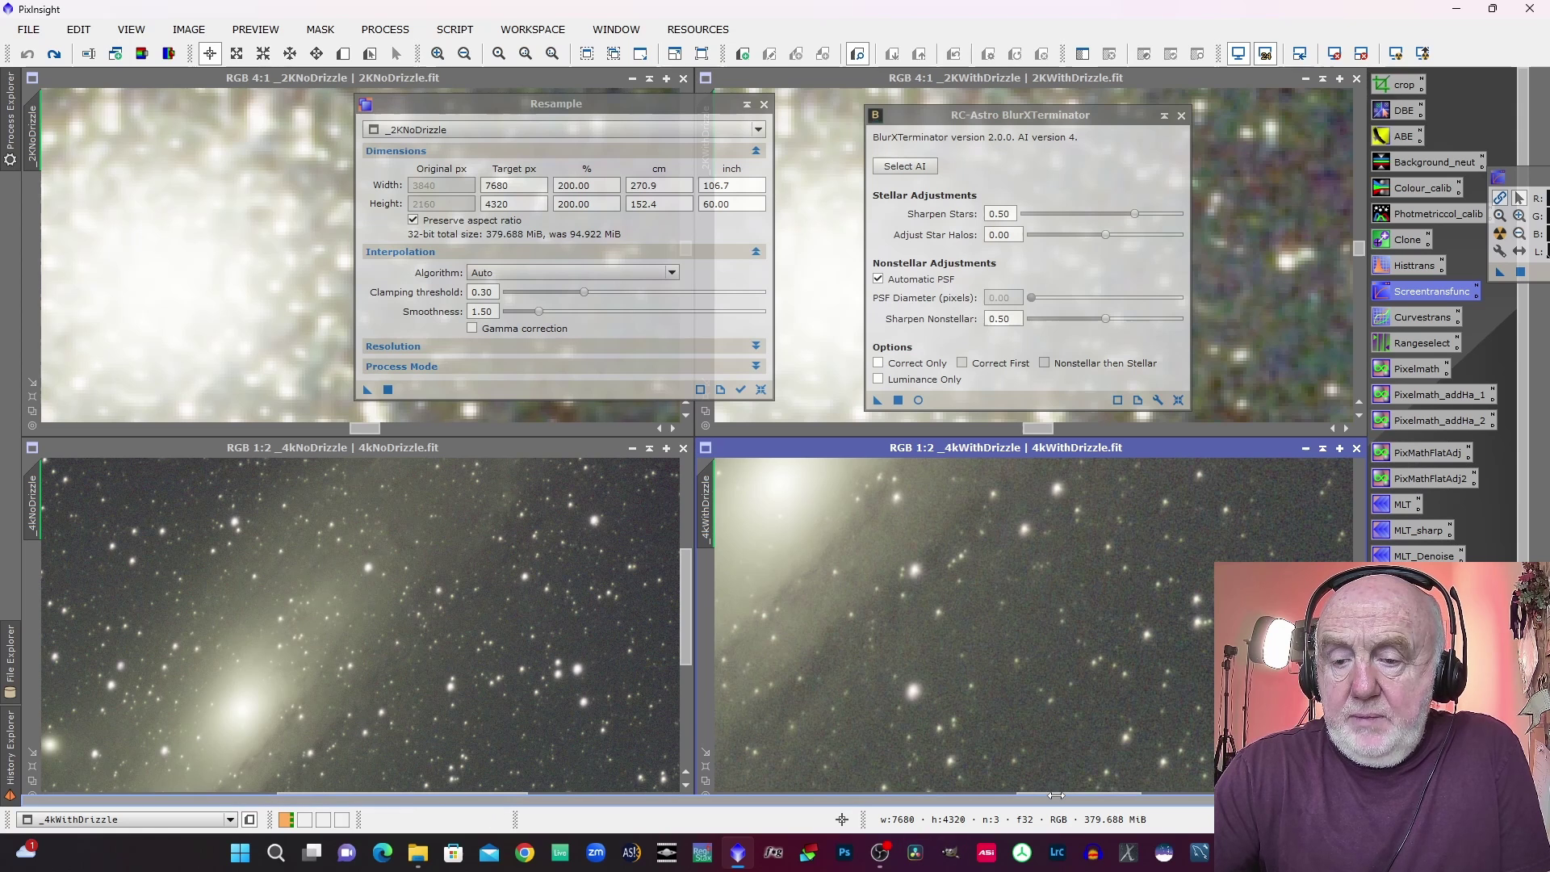
scroll(993, 687, down, 2)
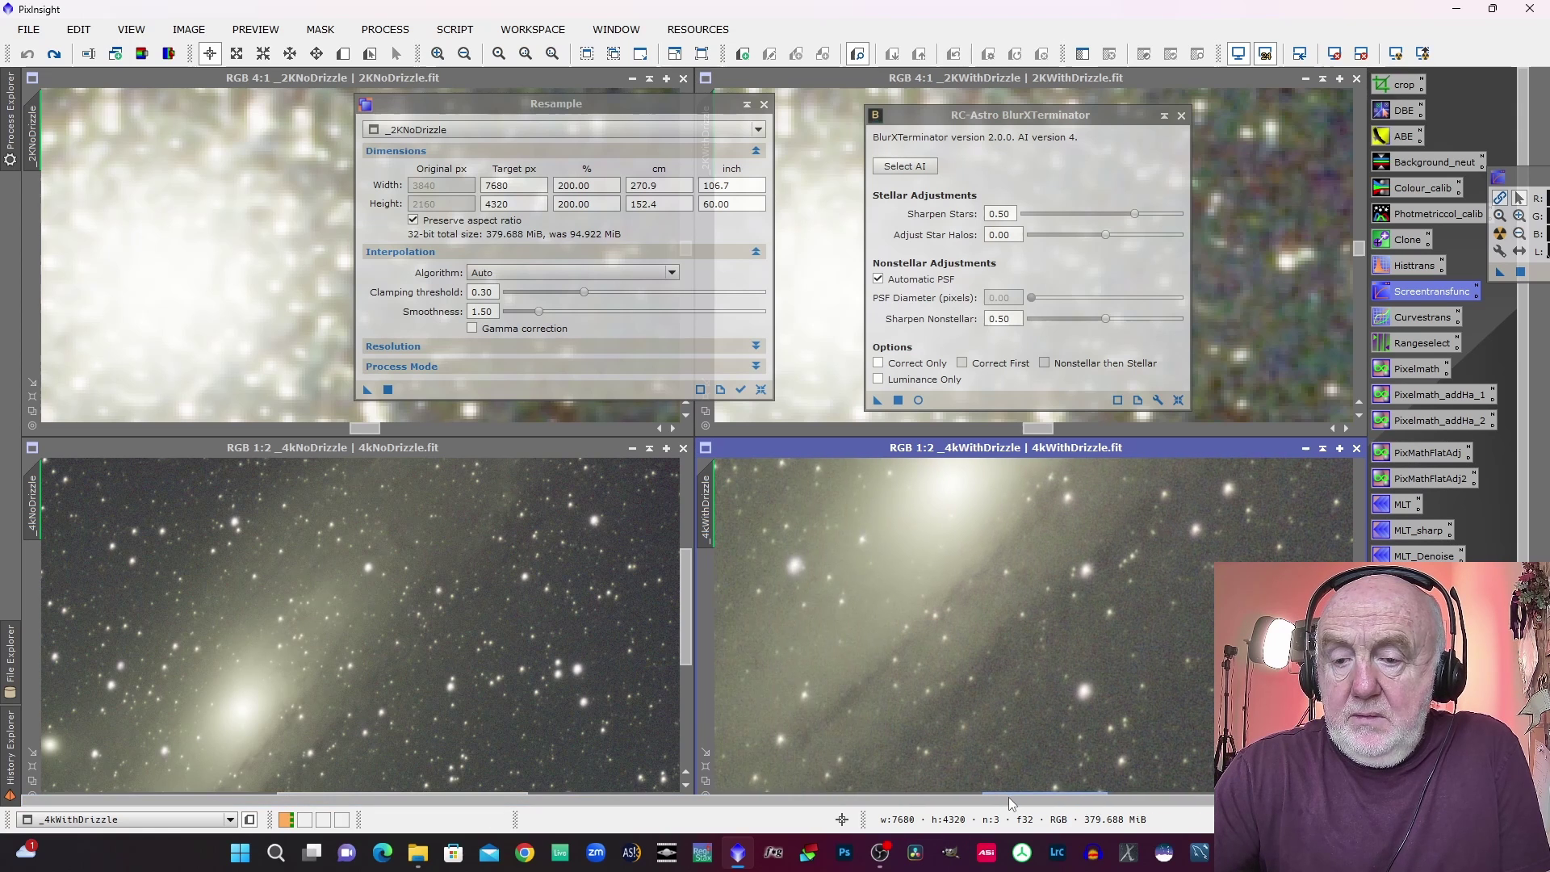
scroll(993, 687, up, 3)
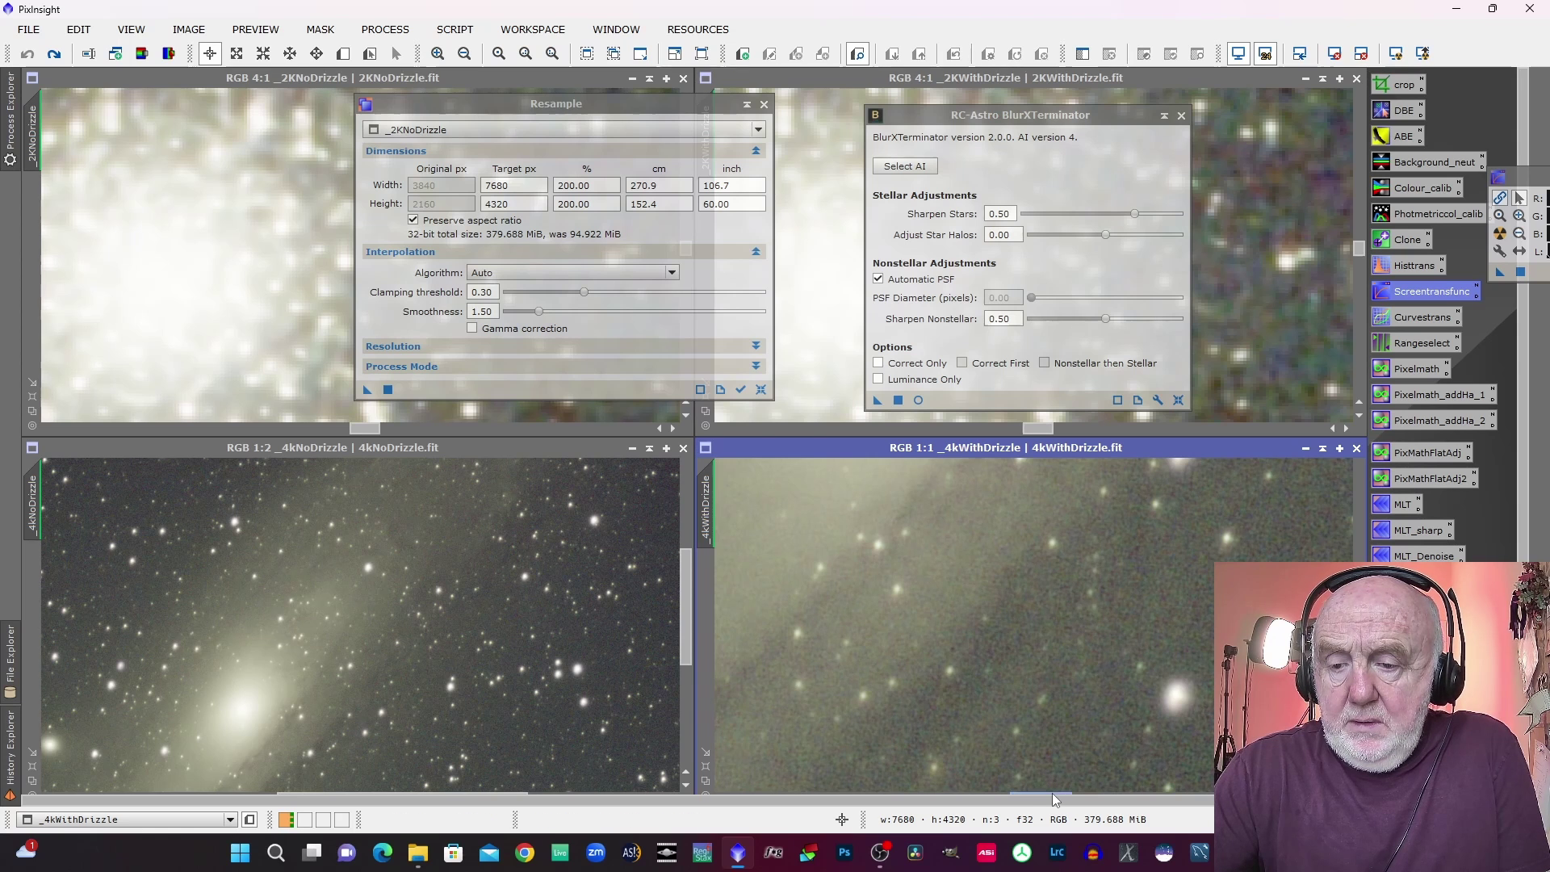
drag(1053, 793, 1019, 793)
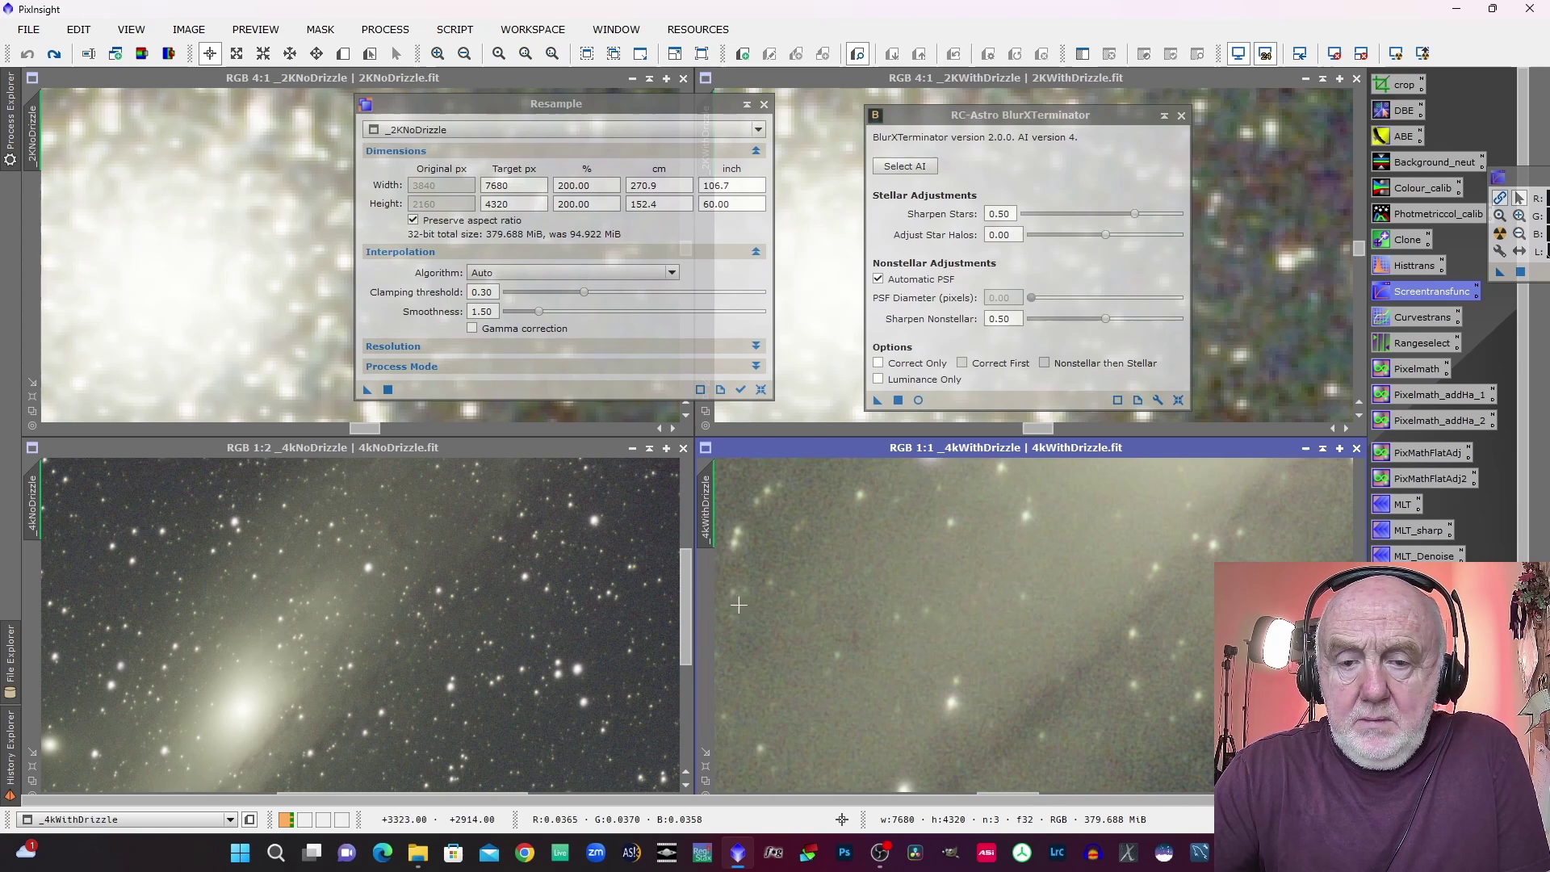
scroll(736, 605, down, 1)
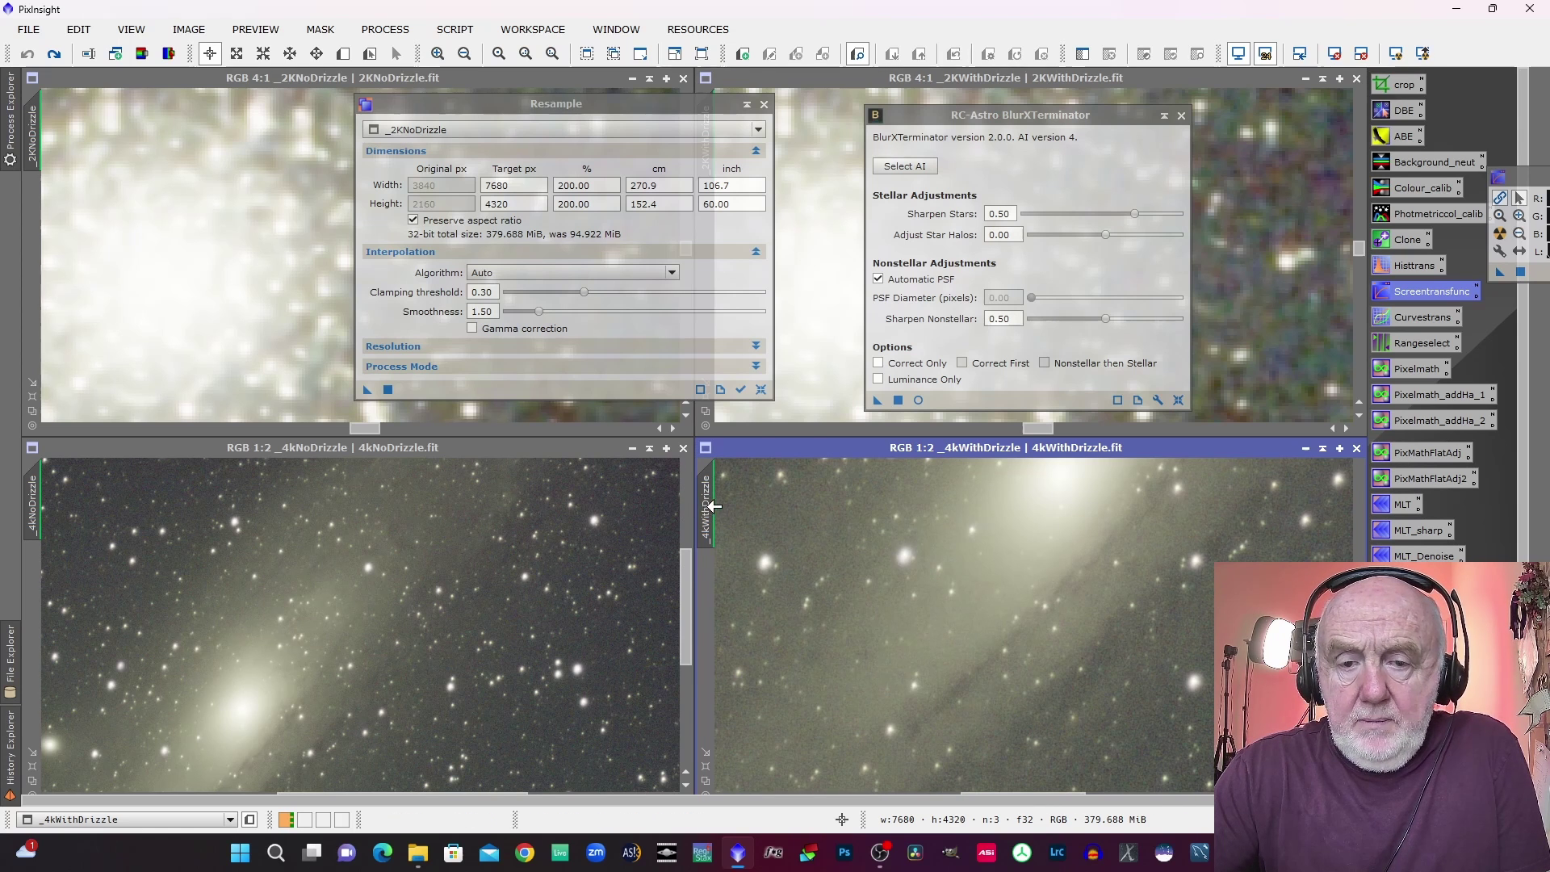
Step: Match 4kNoDrizzle's view to the 4kWithDrizzle close-up and check both images' dimensions
drag(708, 509, 37, 531)
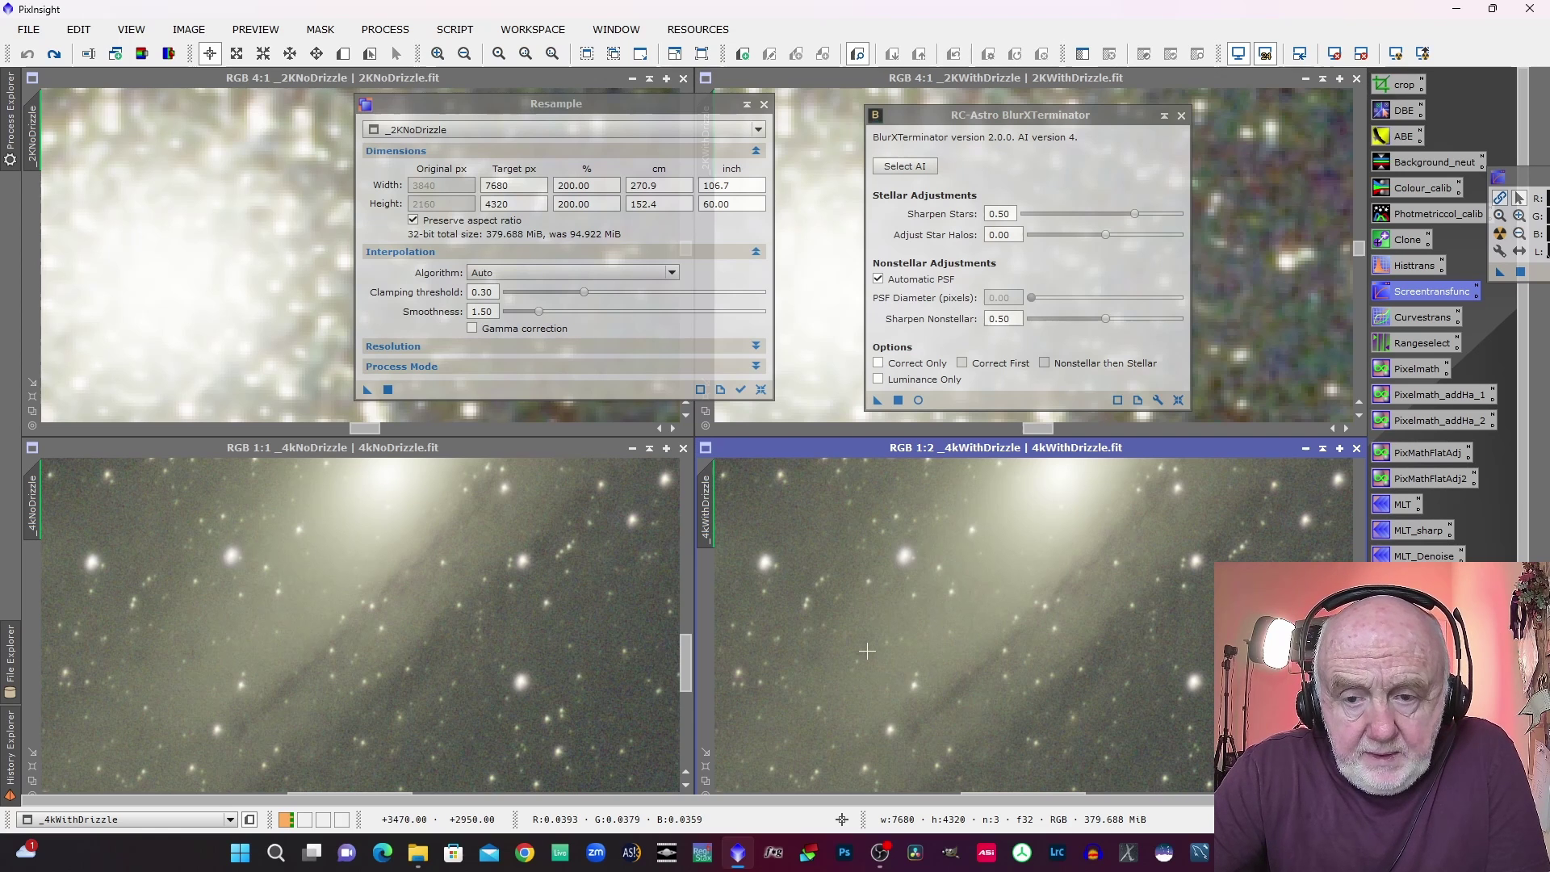
scroll(867, 651, up, 3)
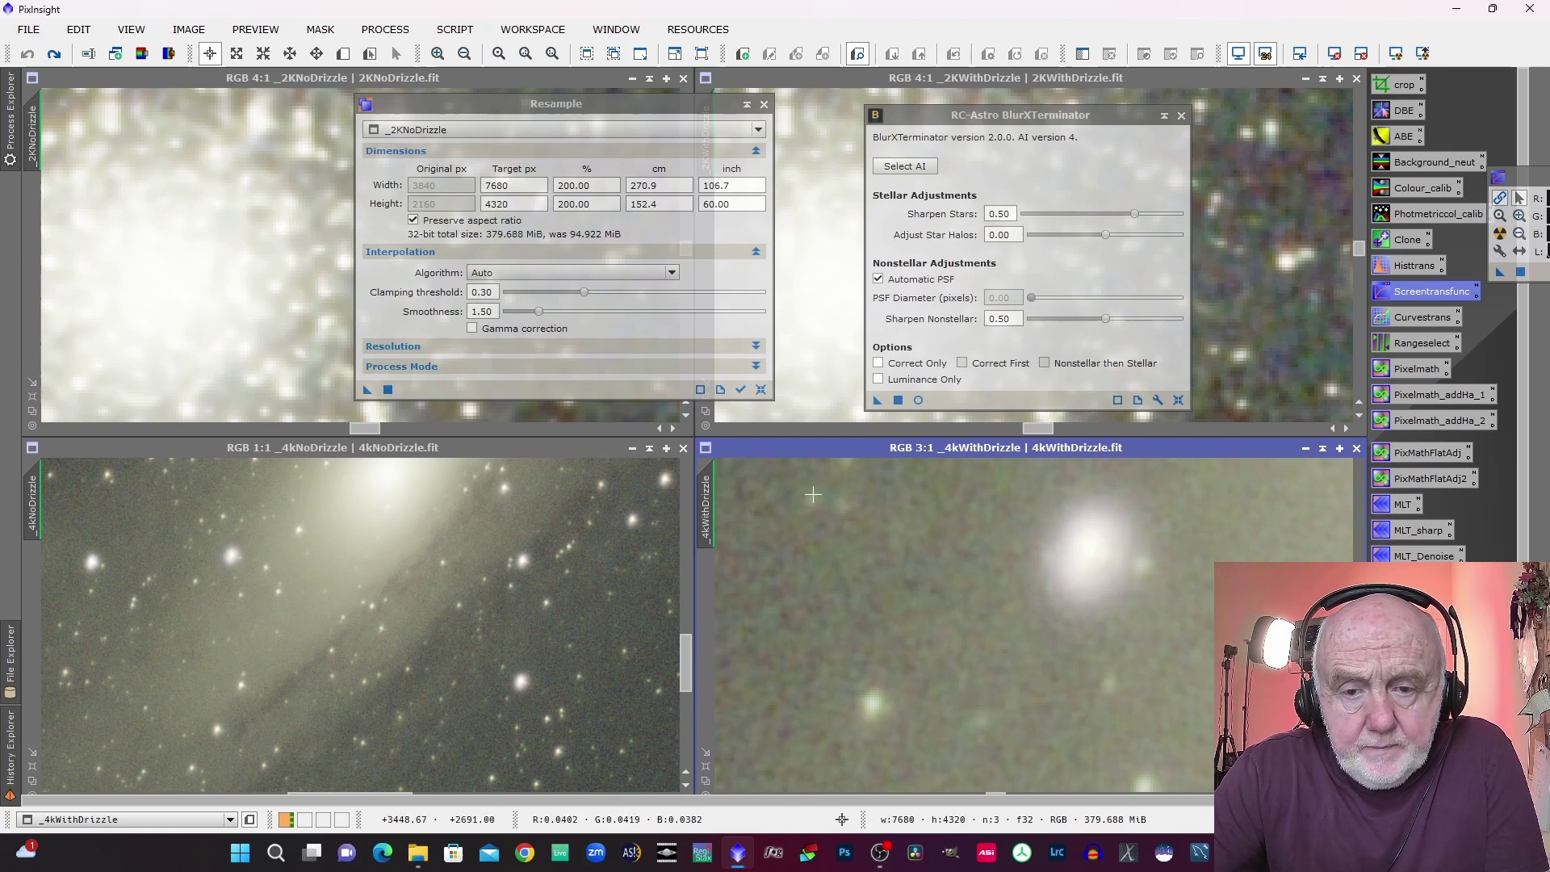
drag(706, 507, 45, 511)
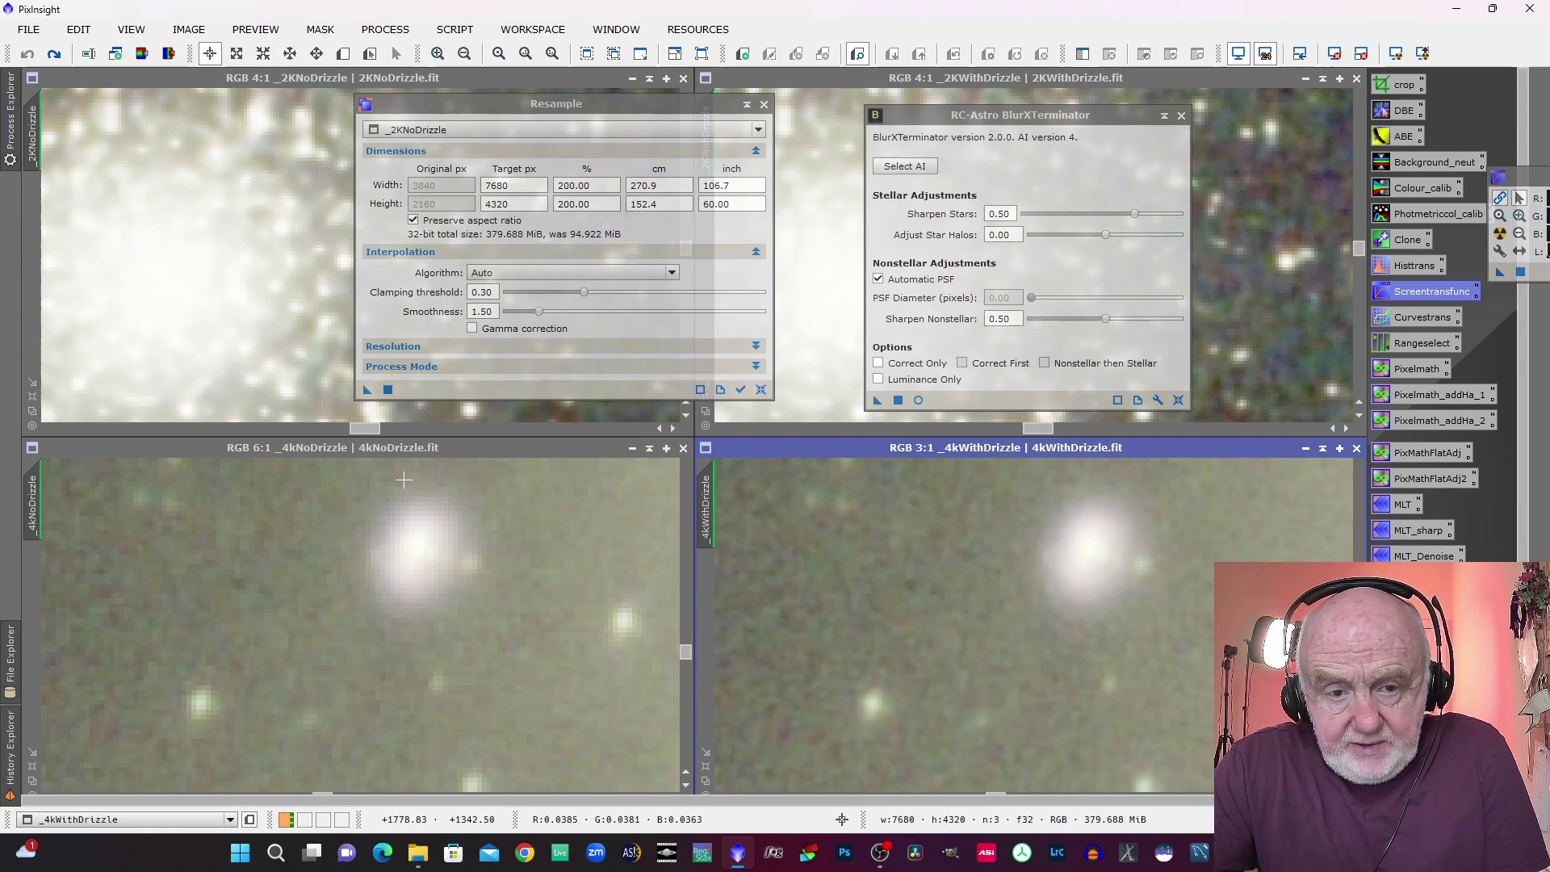
click(401, 448)
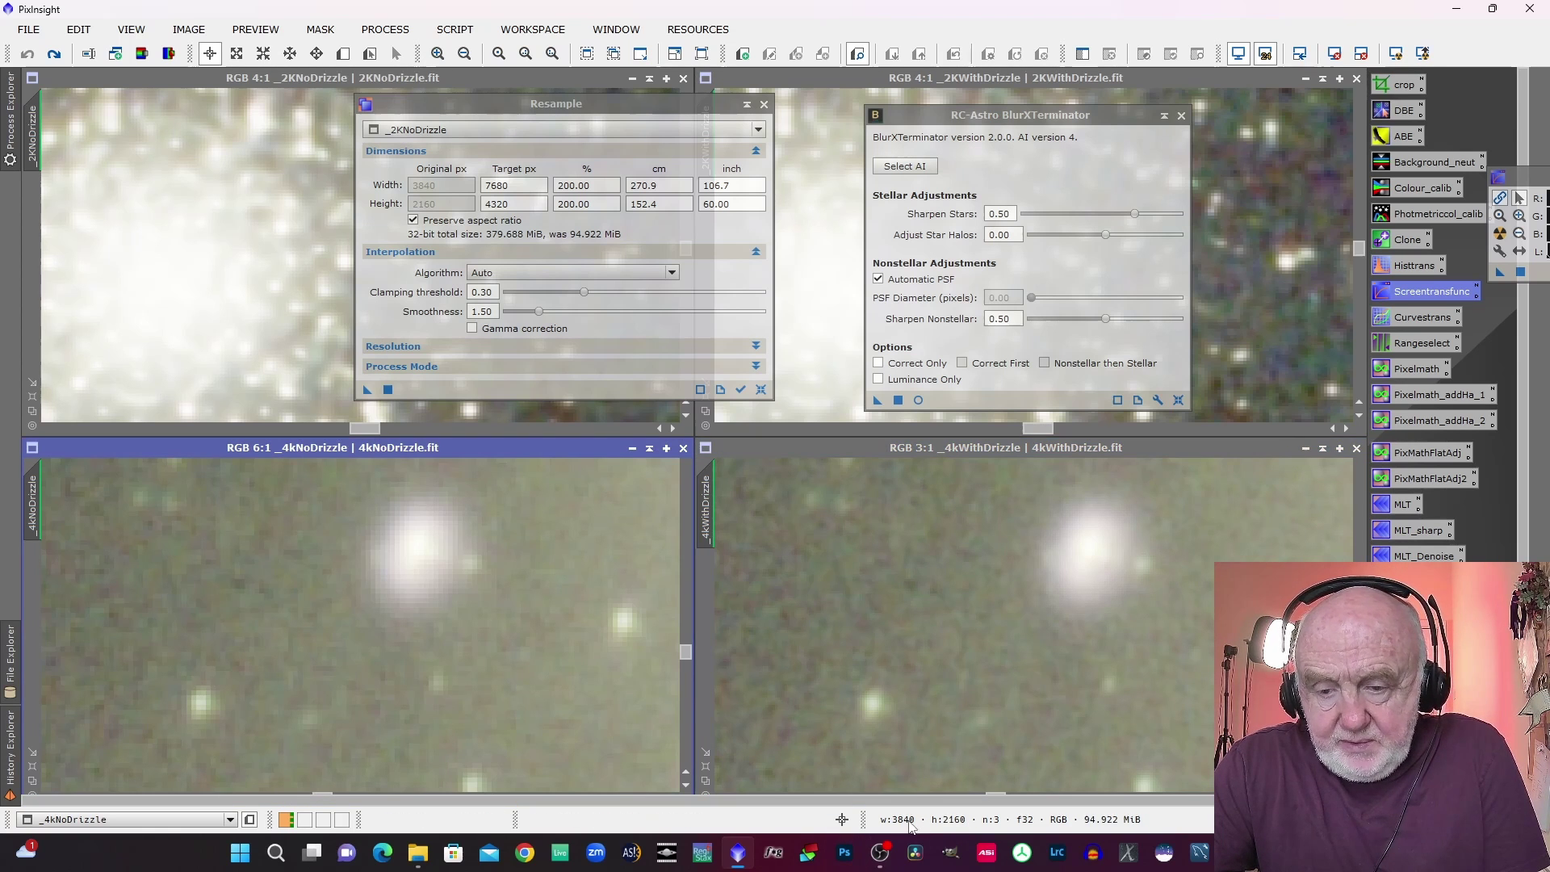
click(845, 448)
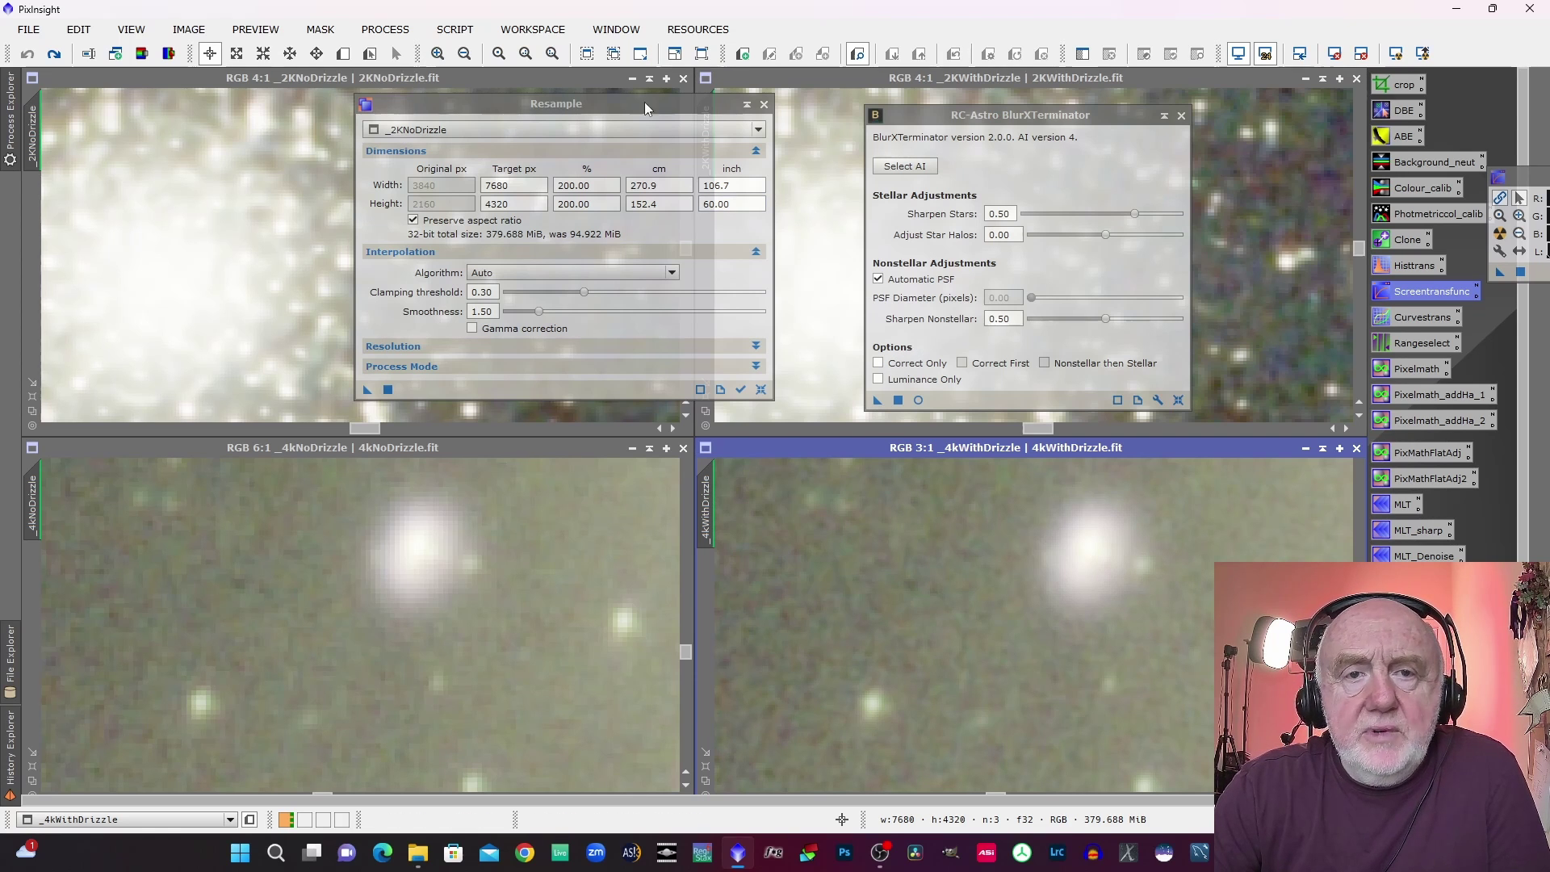
Step: Upsample _4kNoDrizzle by 200% to 7680×4320 and close Resample
drag(629, 101, 847, 447)
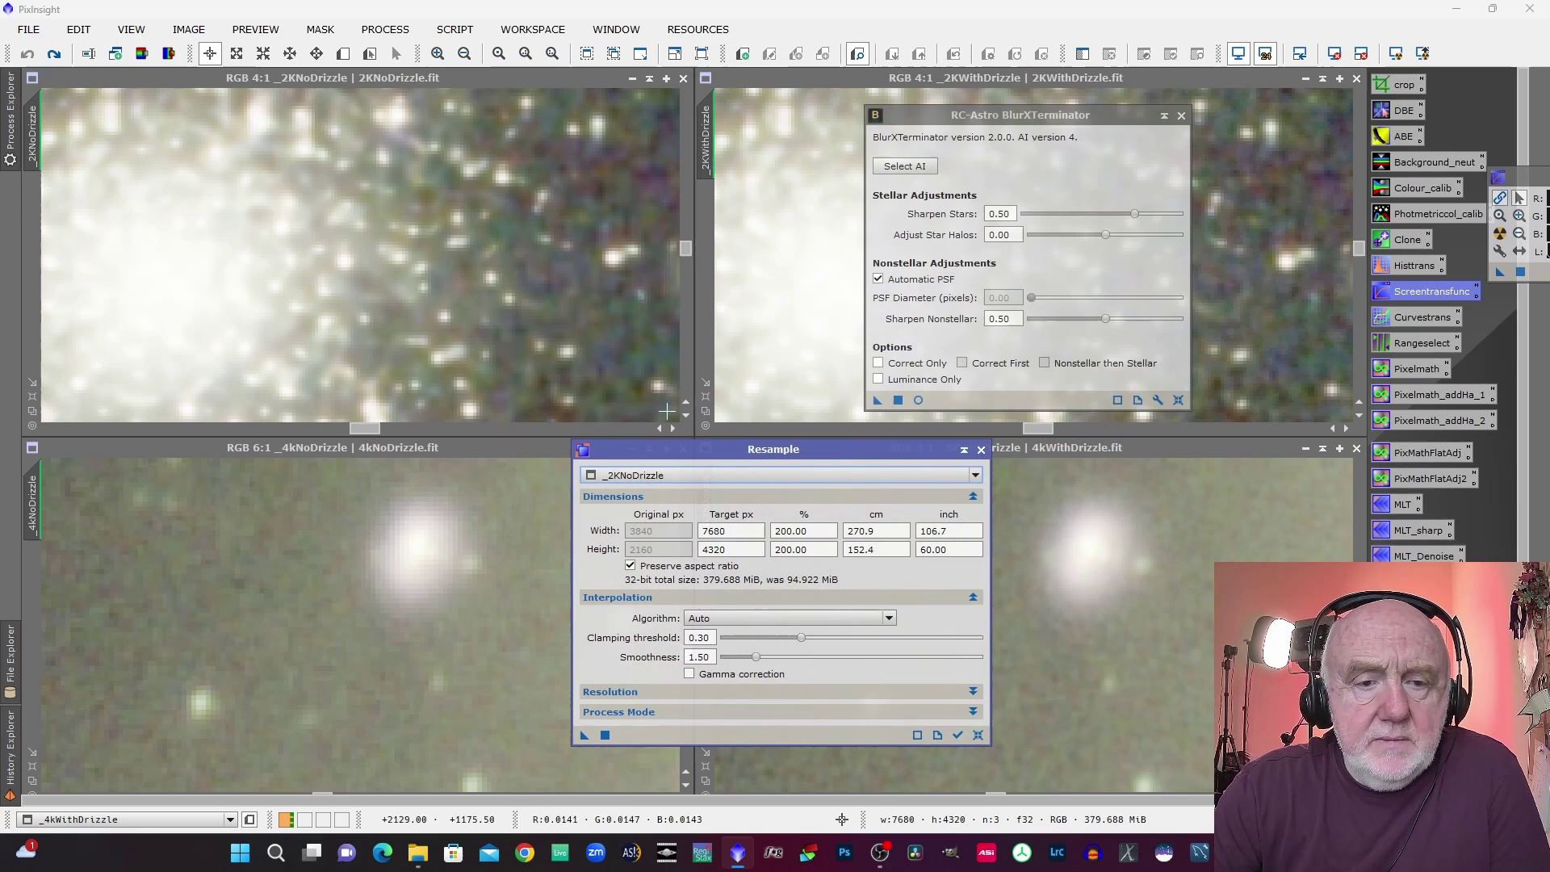
click(433, 449)
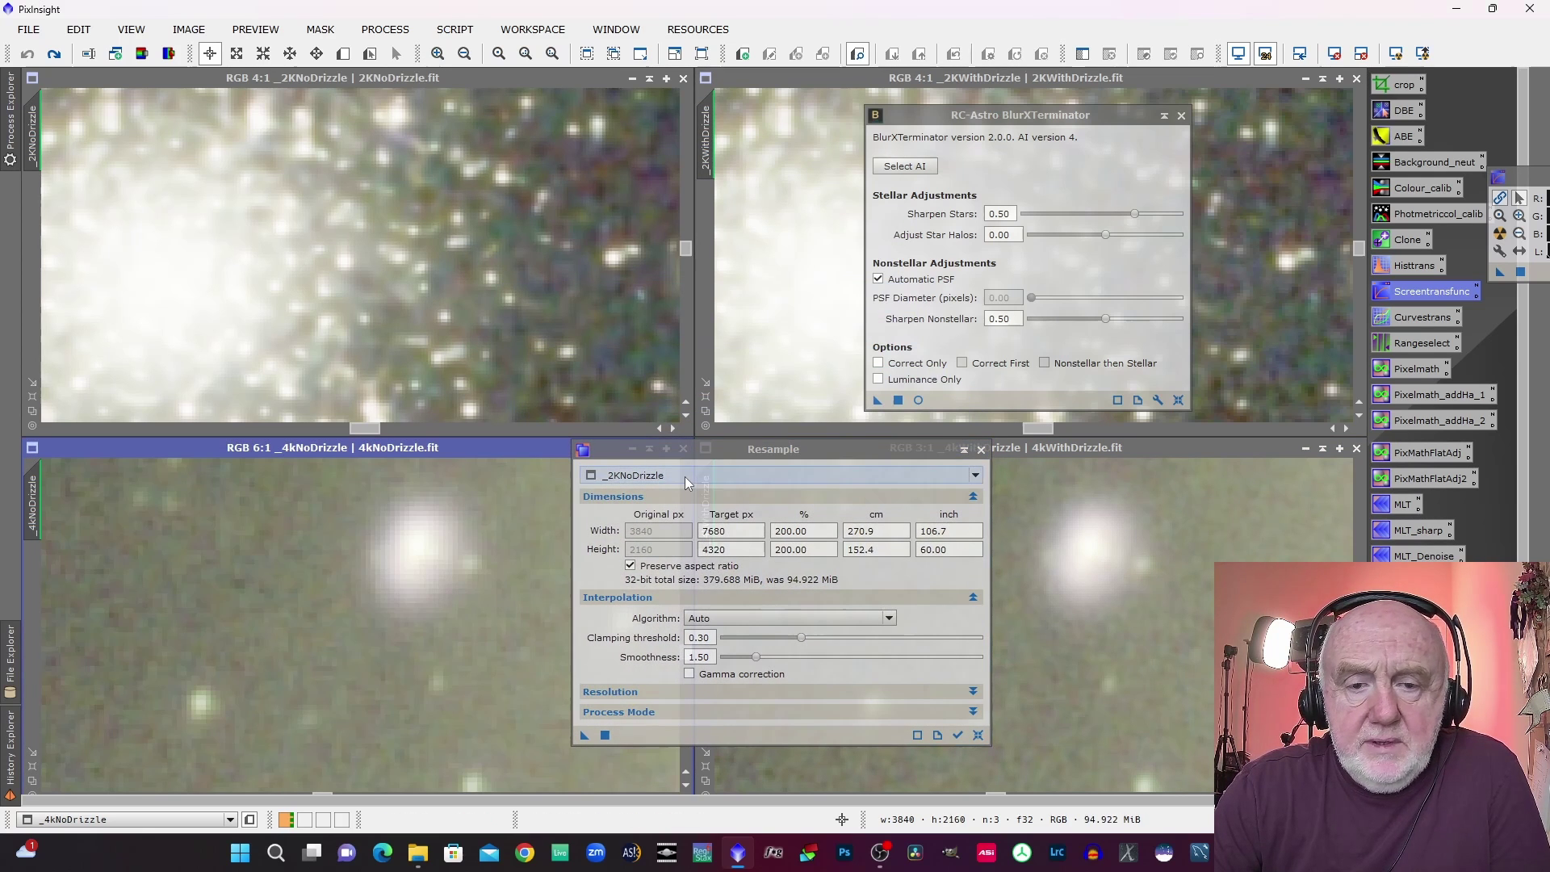
click(685, 477)
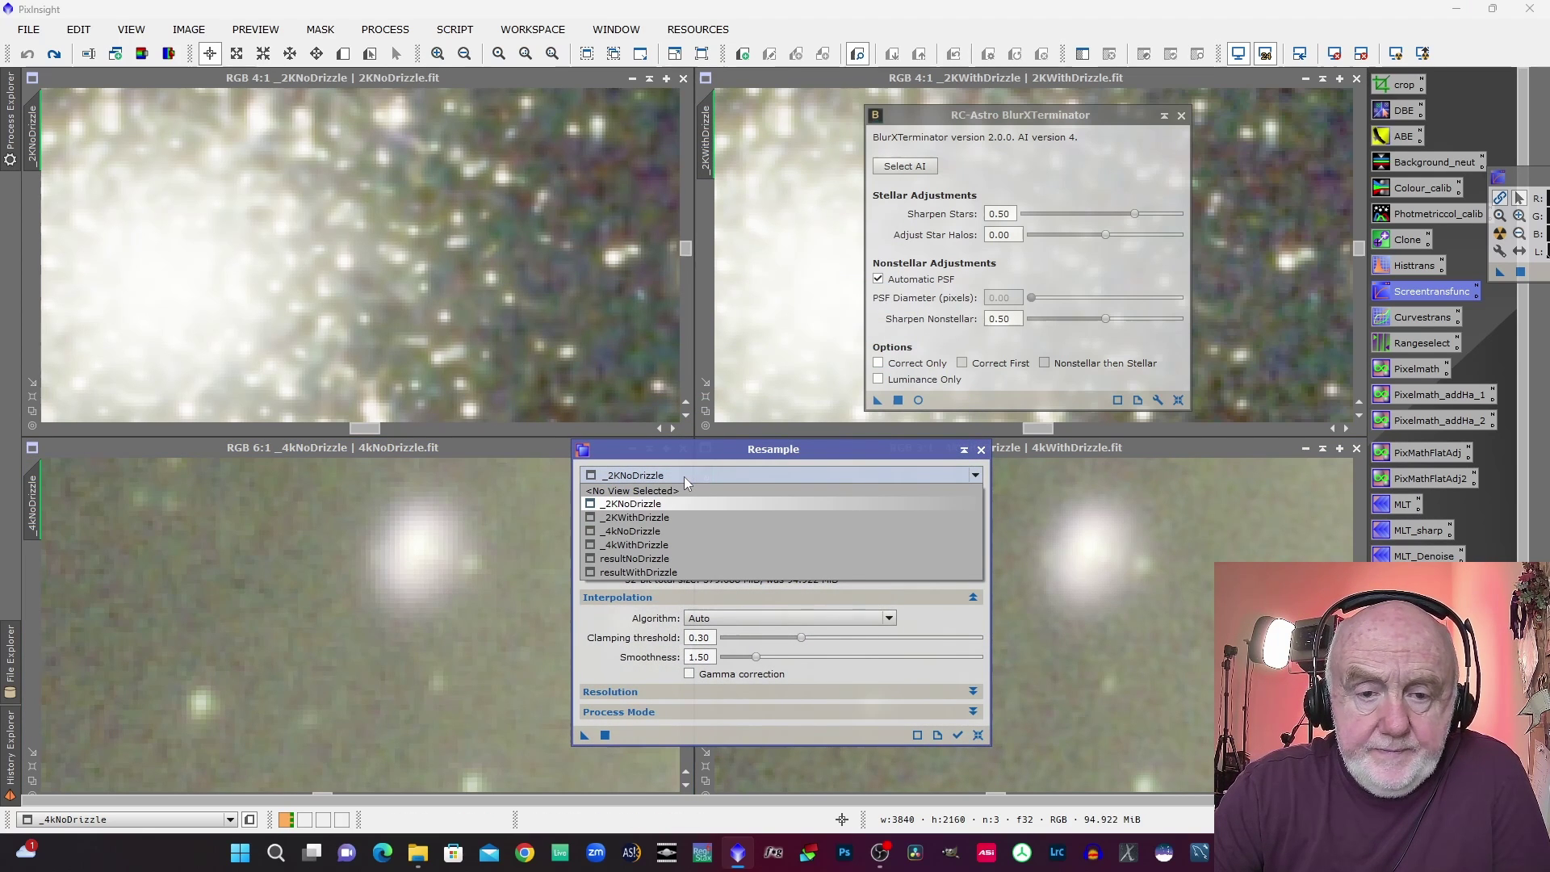
click(659, 532)
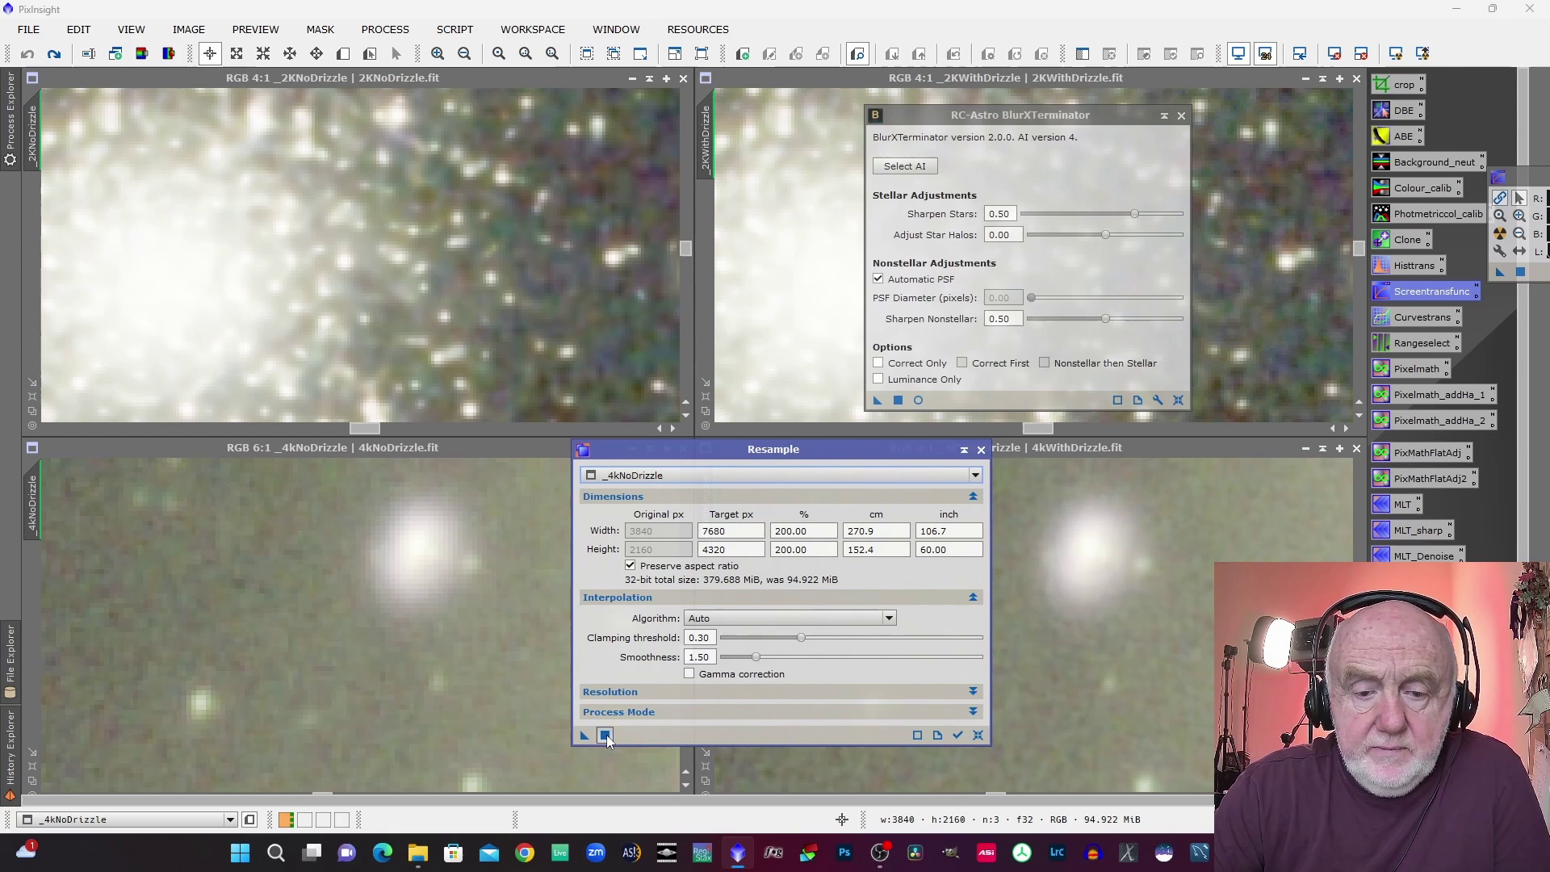
drag(606, 735, 607, 735)
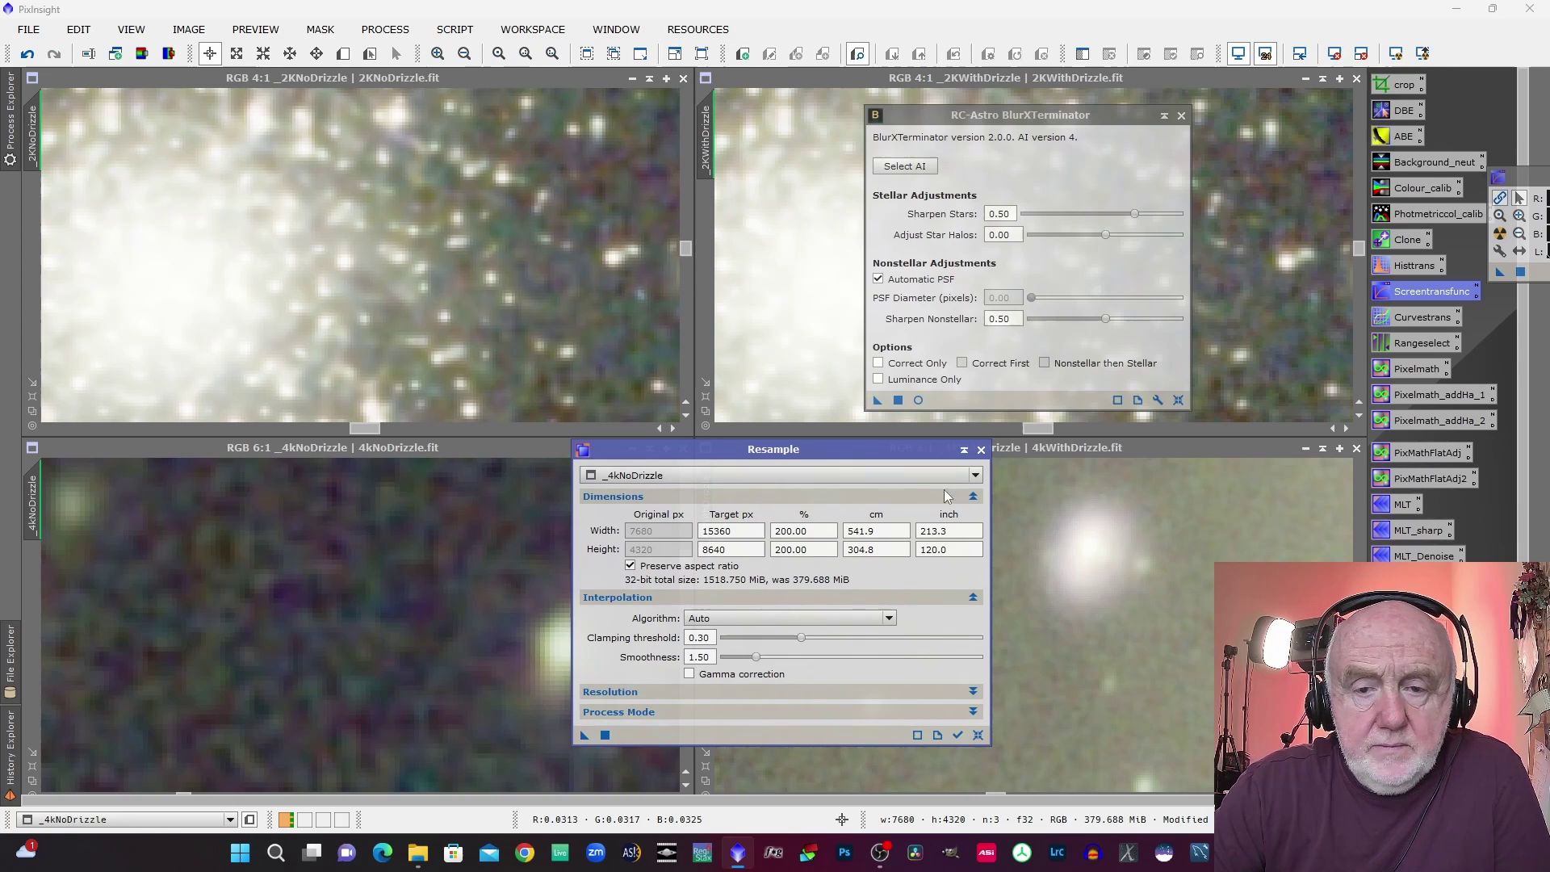
click(981, 450)
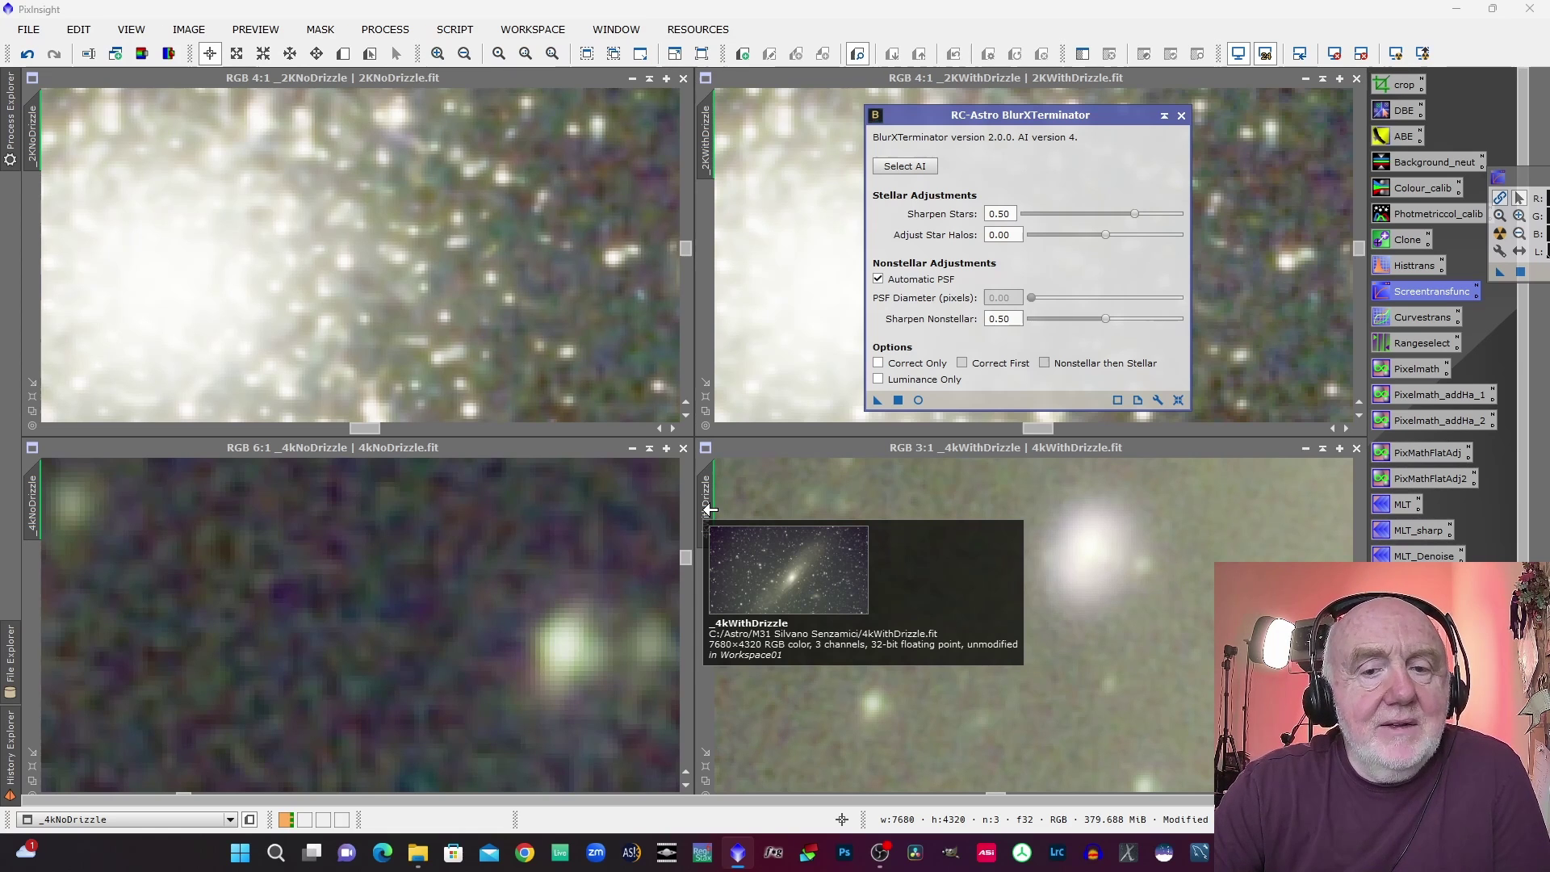
Step: Zoom and pan the drizzled 4K view to 1:1 on the galaxy edge, matching the non-drizzled view's framing
drag(710, 508, 34, 521)
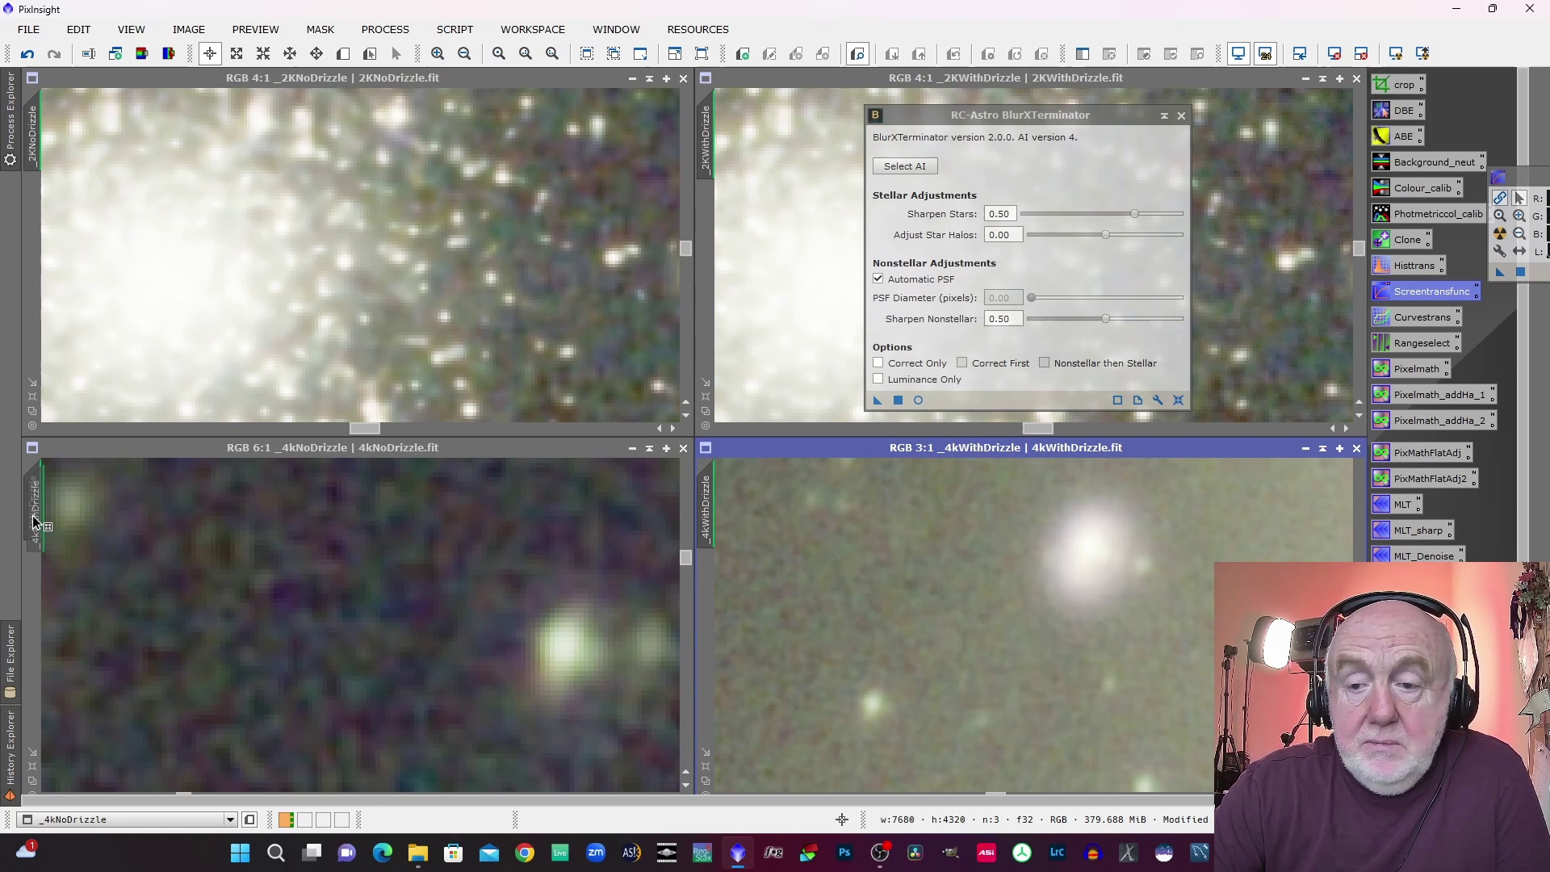
drag(32, 514, 32, 513)
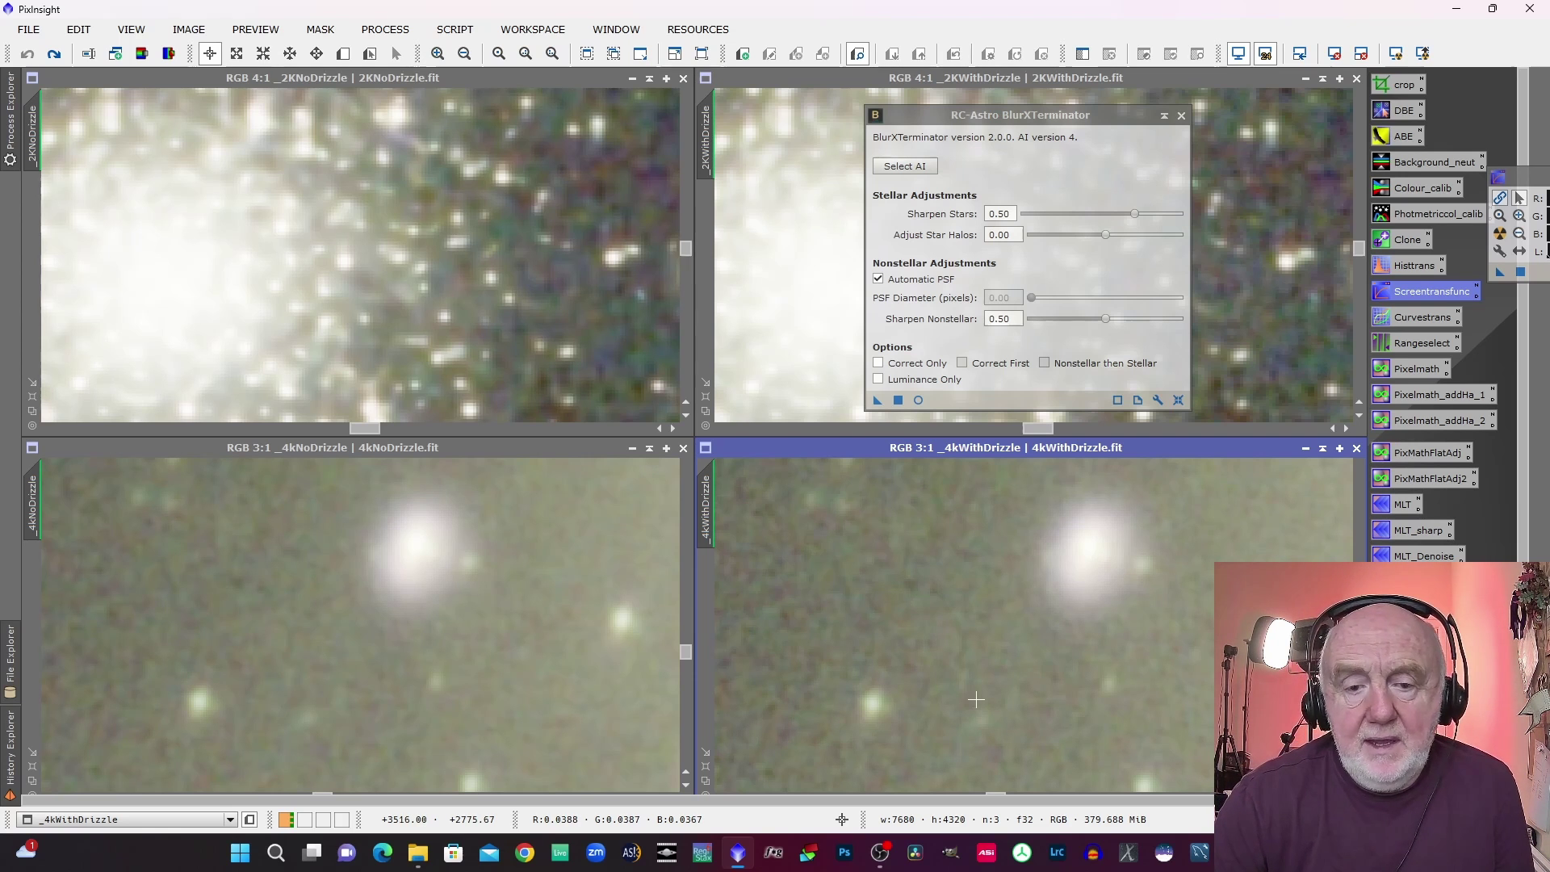
scroll(979, 696, down, 5)
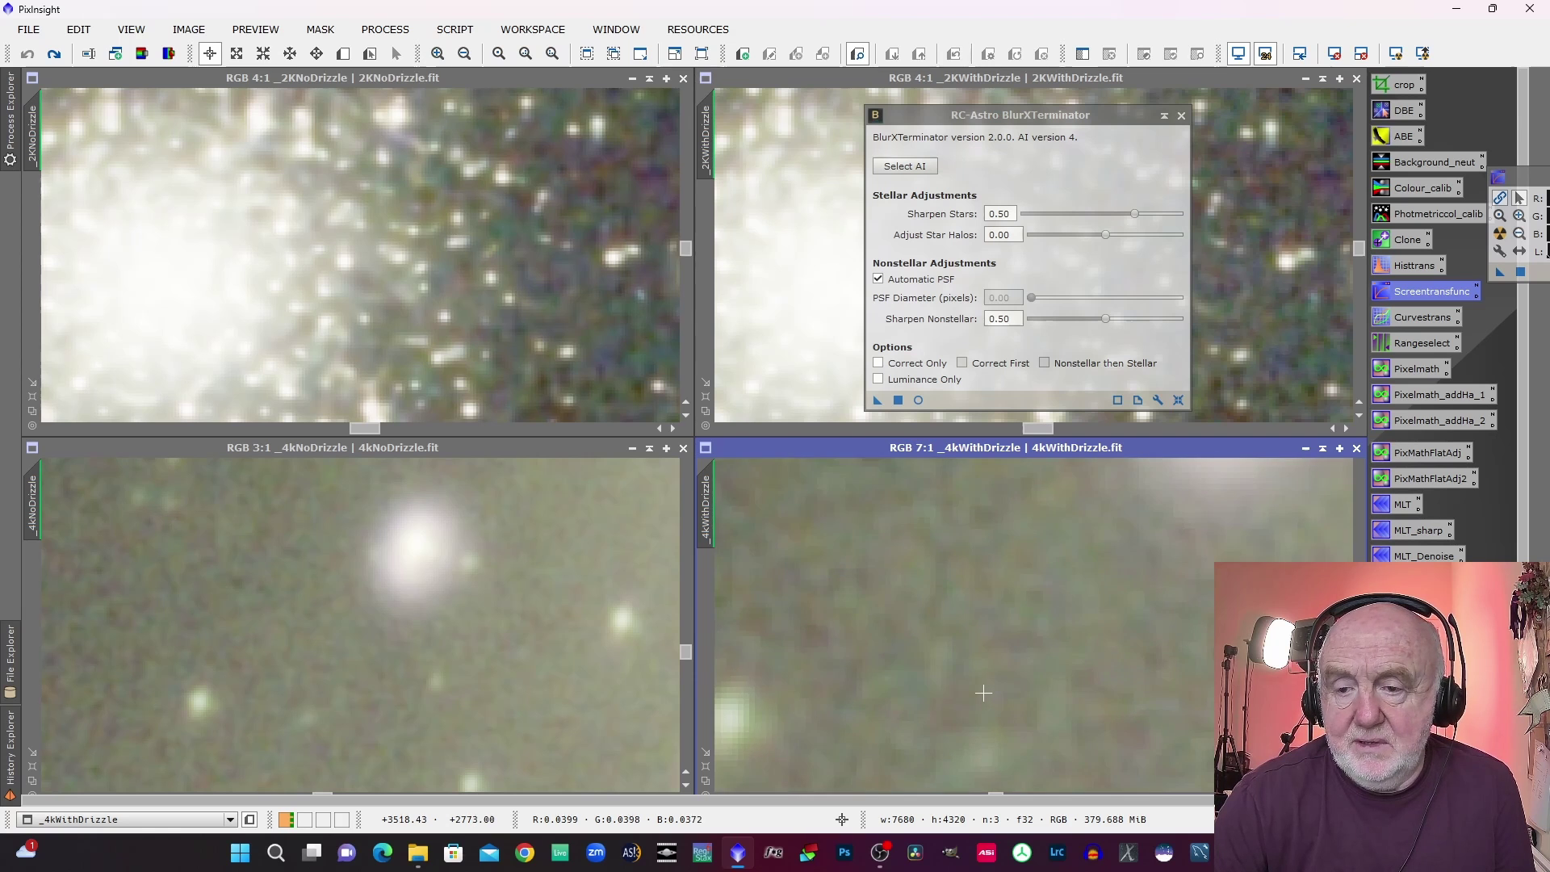
scroll(995, 696, up, 4)
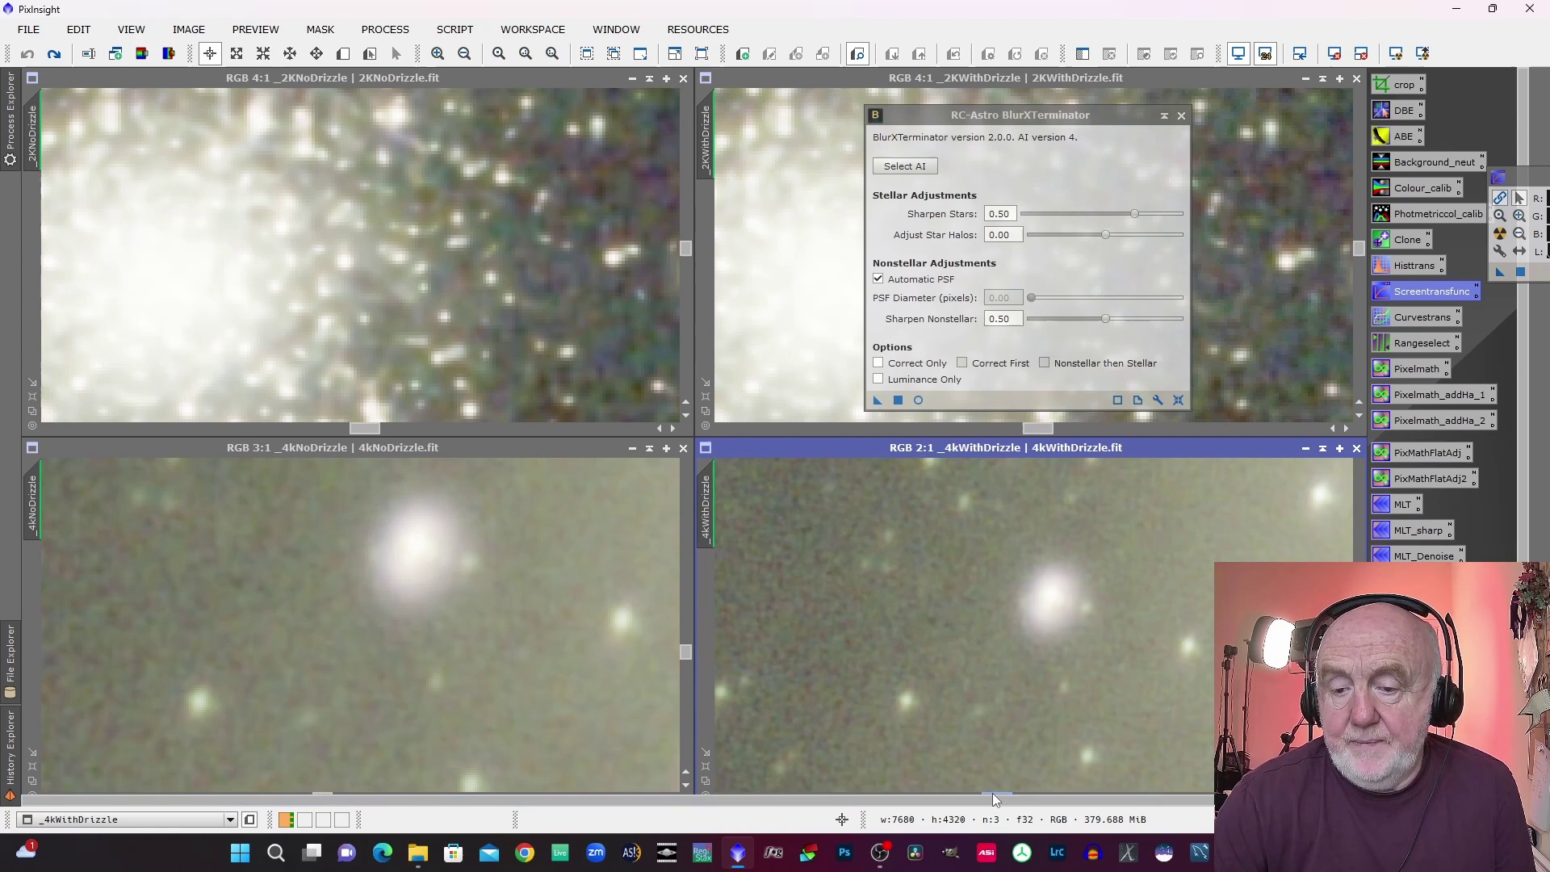
drag(993, 794, 1044, 795)
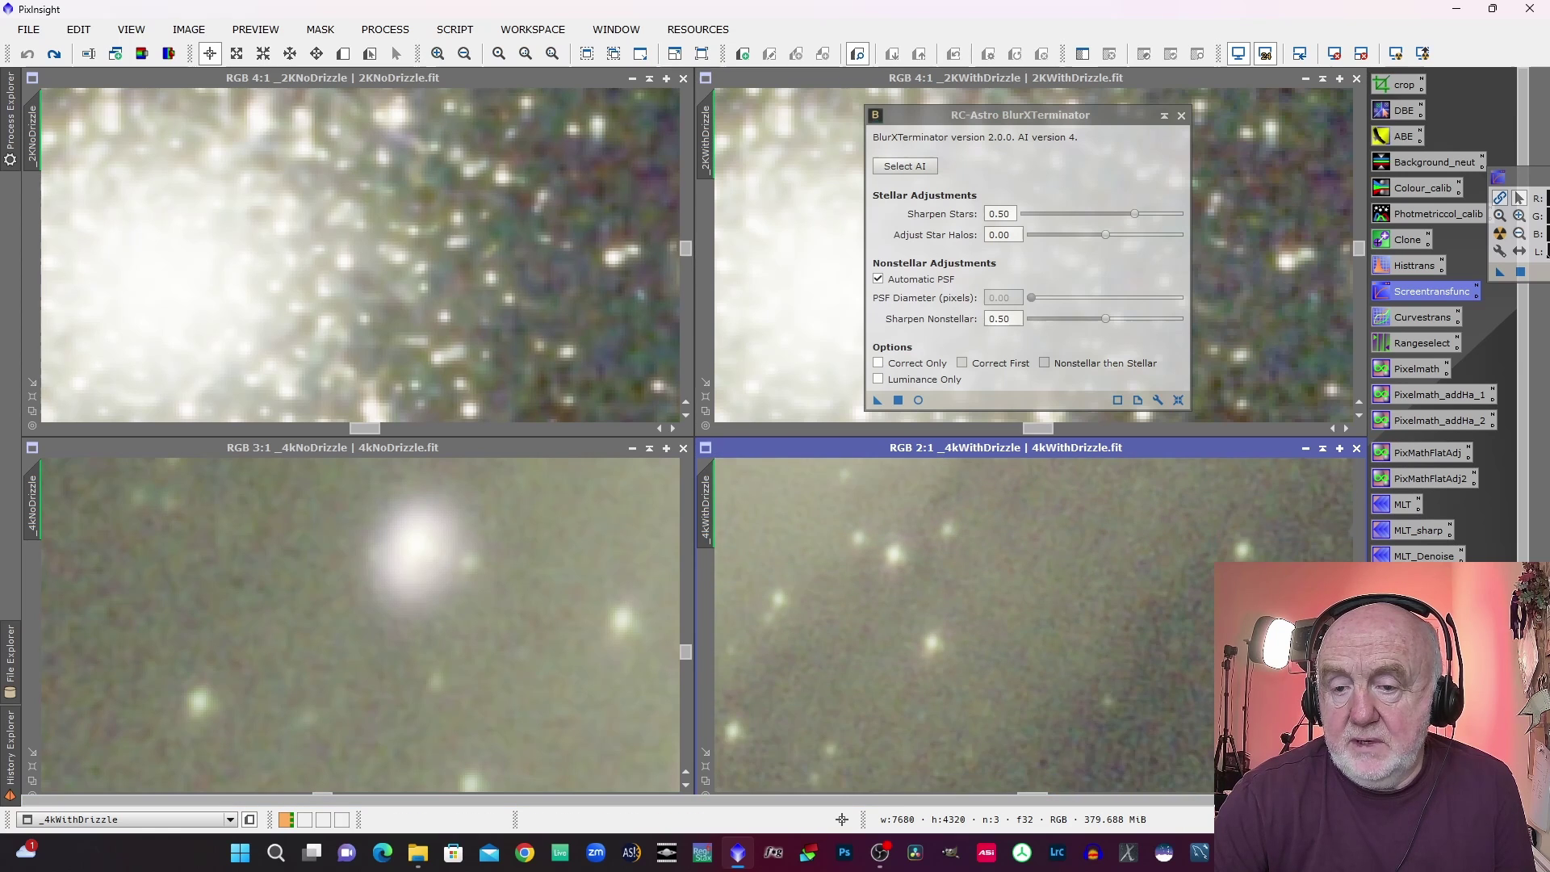
scroll(915, 635, down, 1)
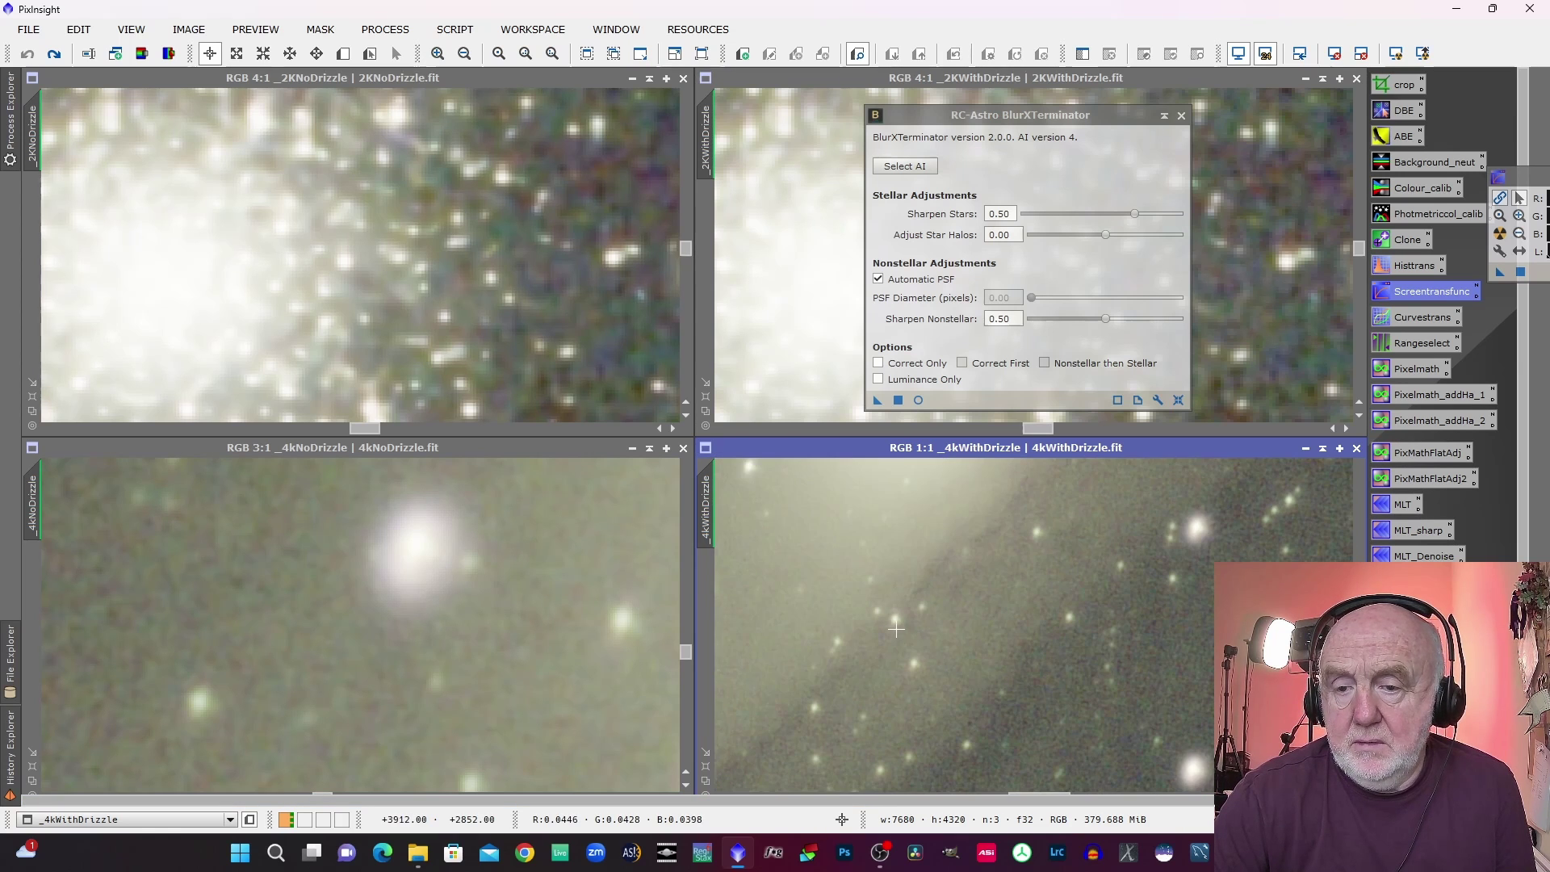
drag(706, 517, 29, 522)
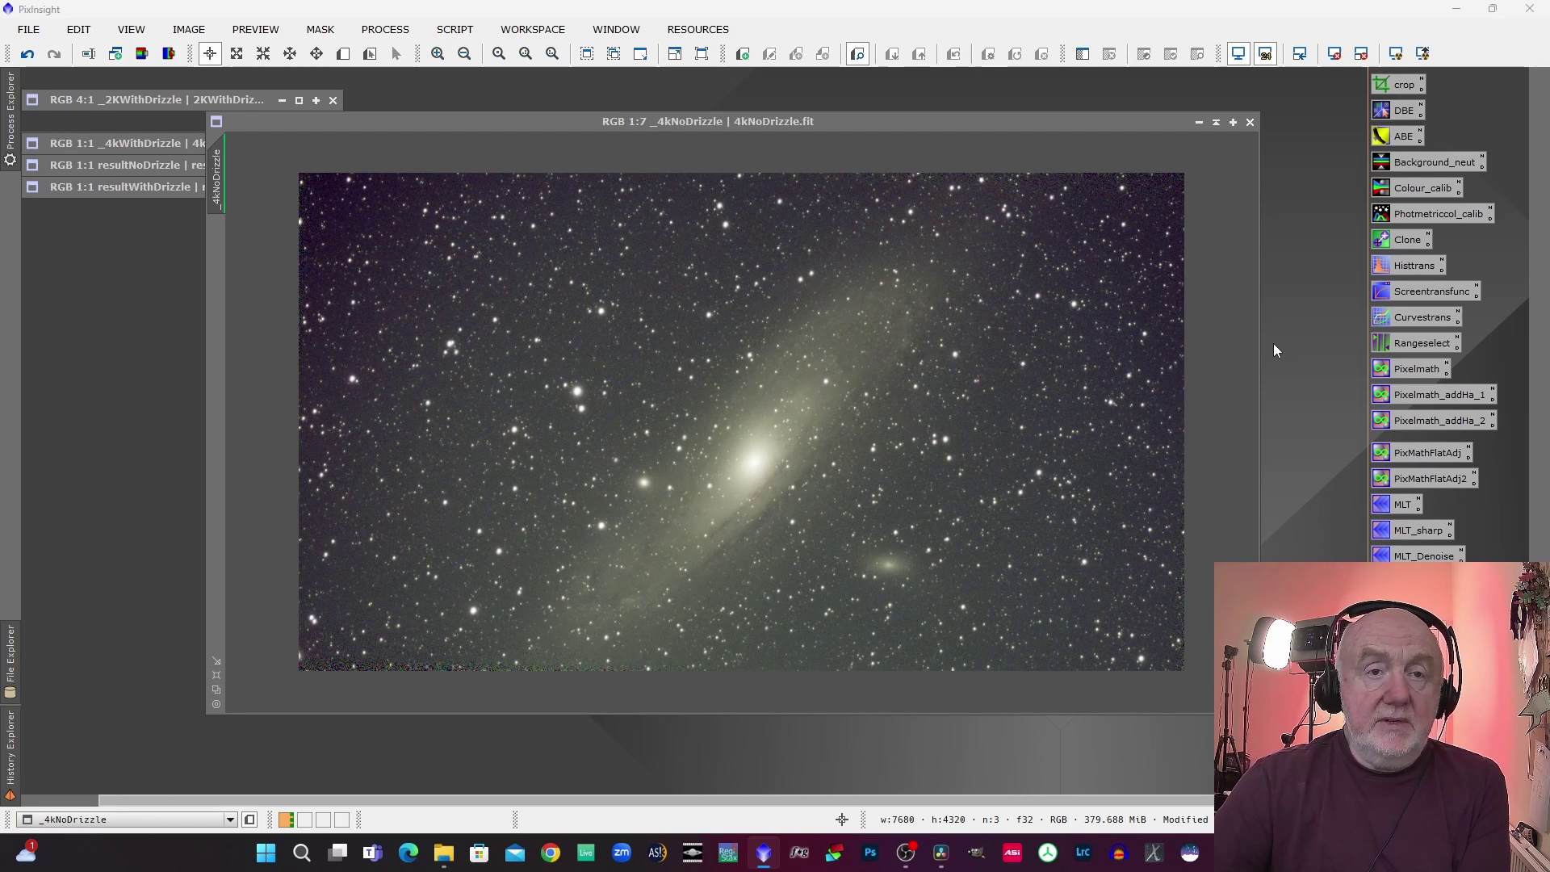
Step: Resample _4kNoDrizzle at 200% width and height to 15360×8640 px with the Resample process
click(377, 31)
mouse_move(508, 20)
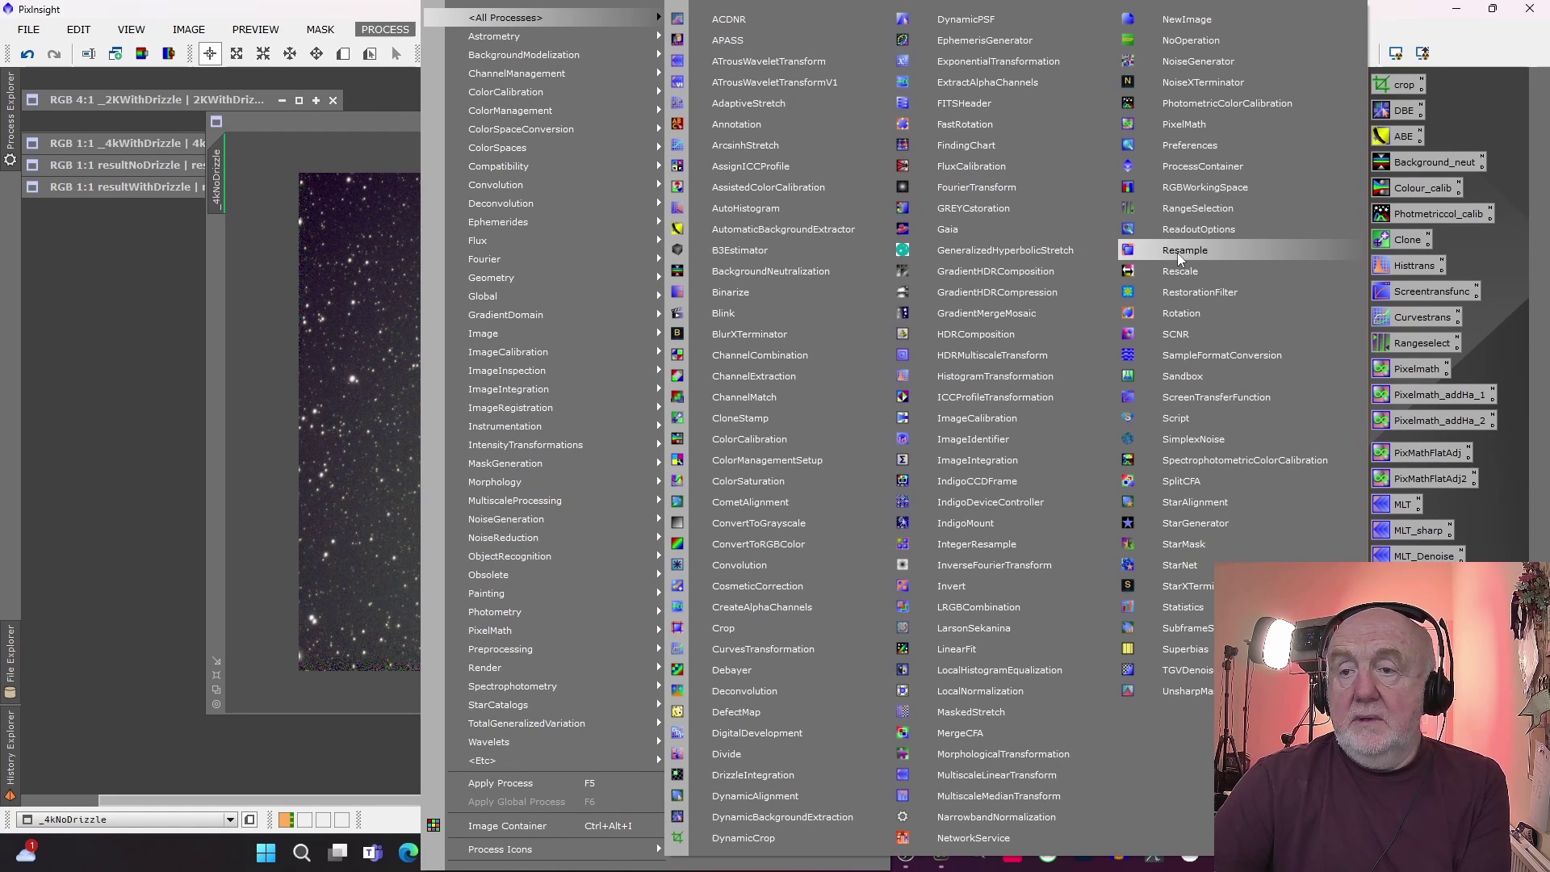
click(1179, 254)
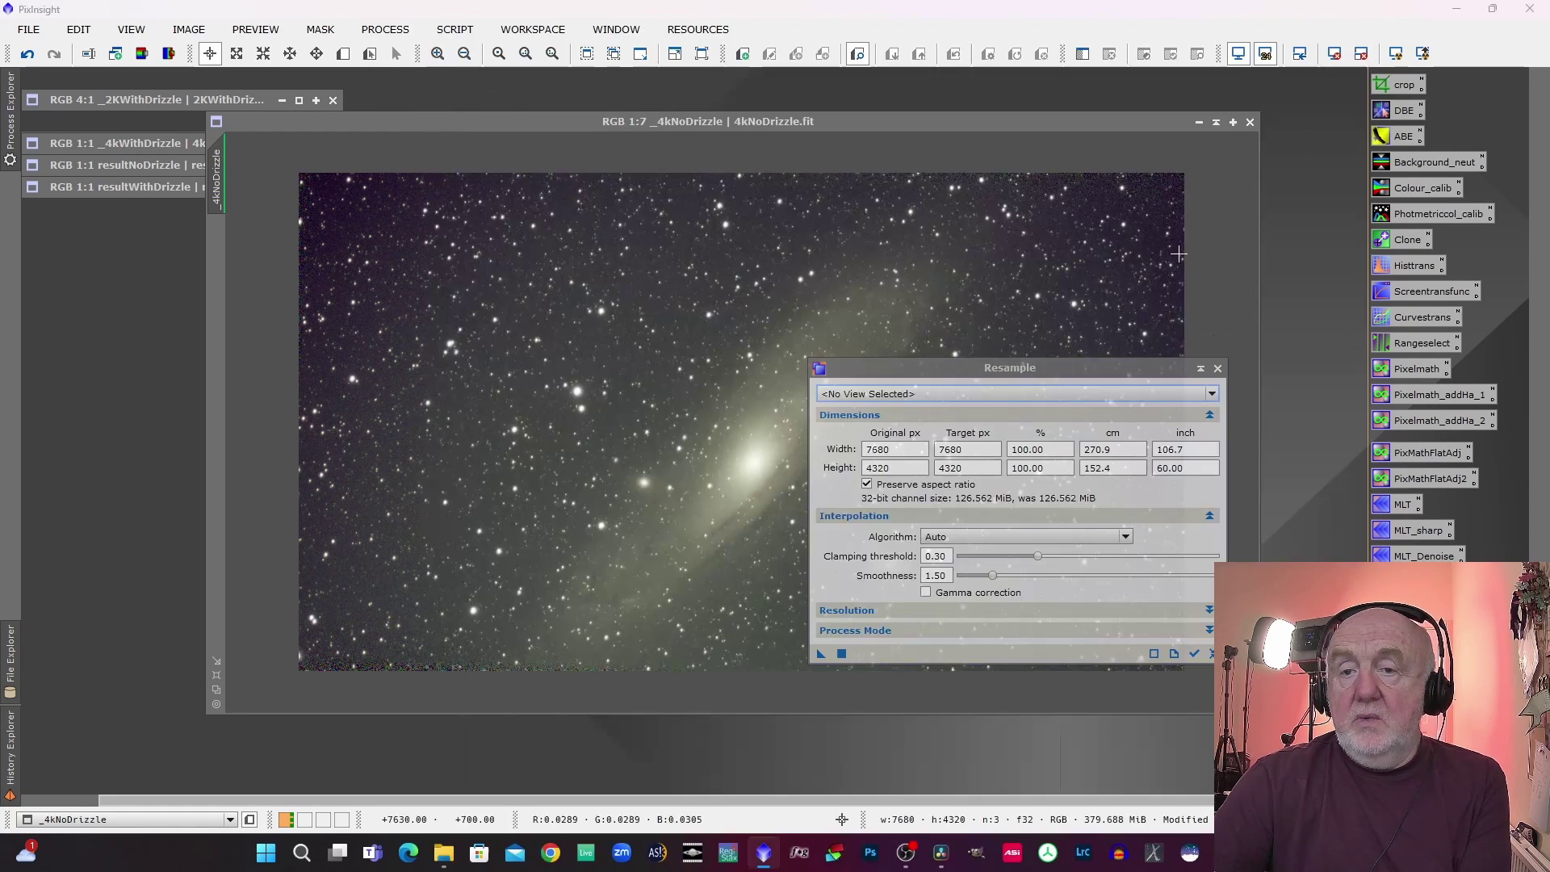
click(941, 392)
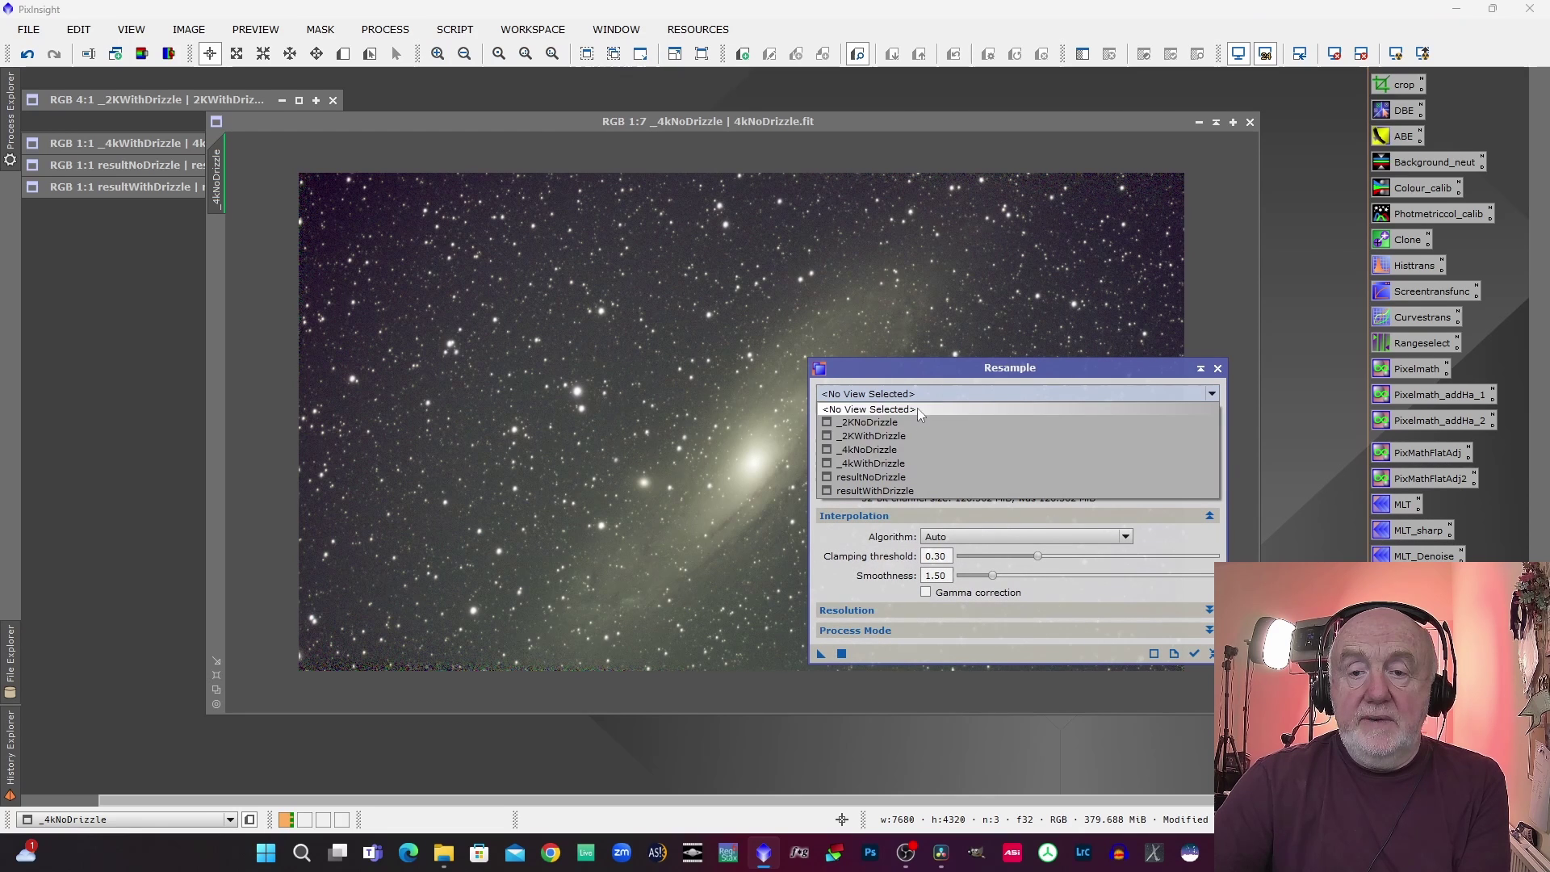
click(877, 449)
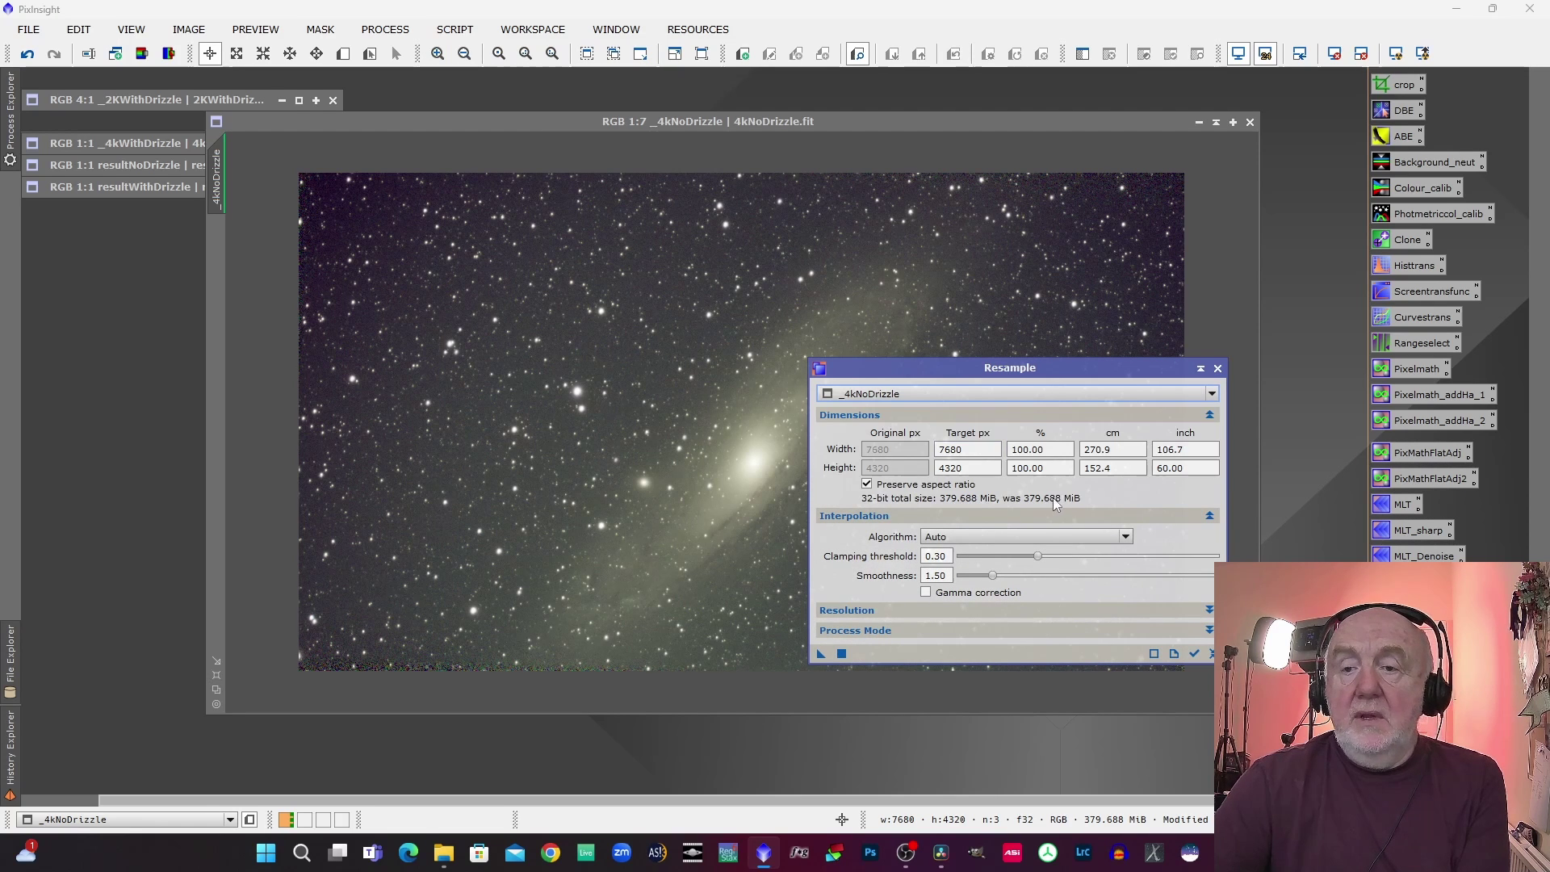
double_click(1058, 449)
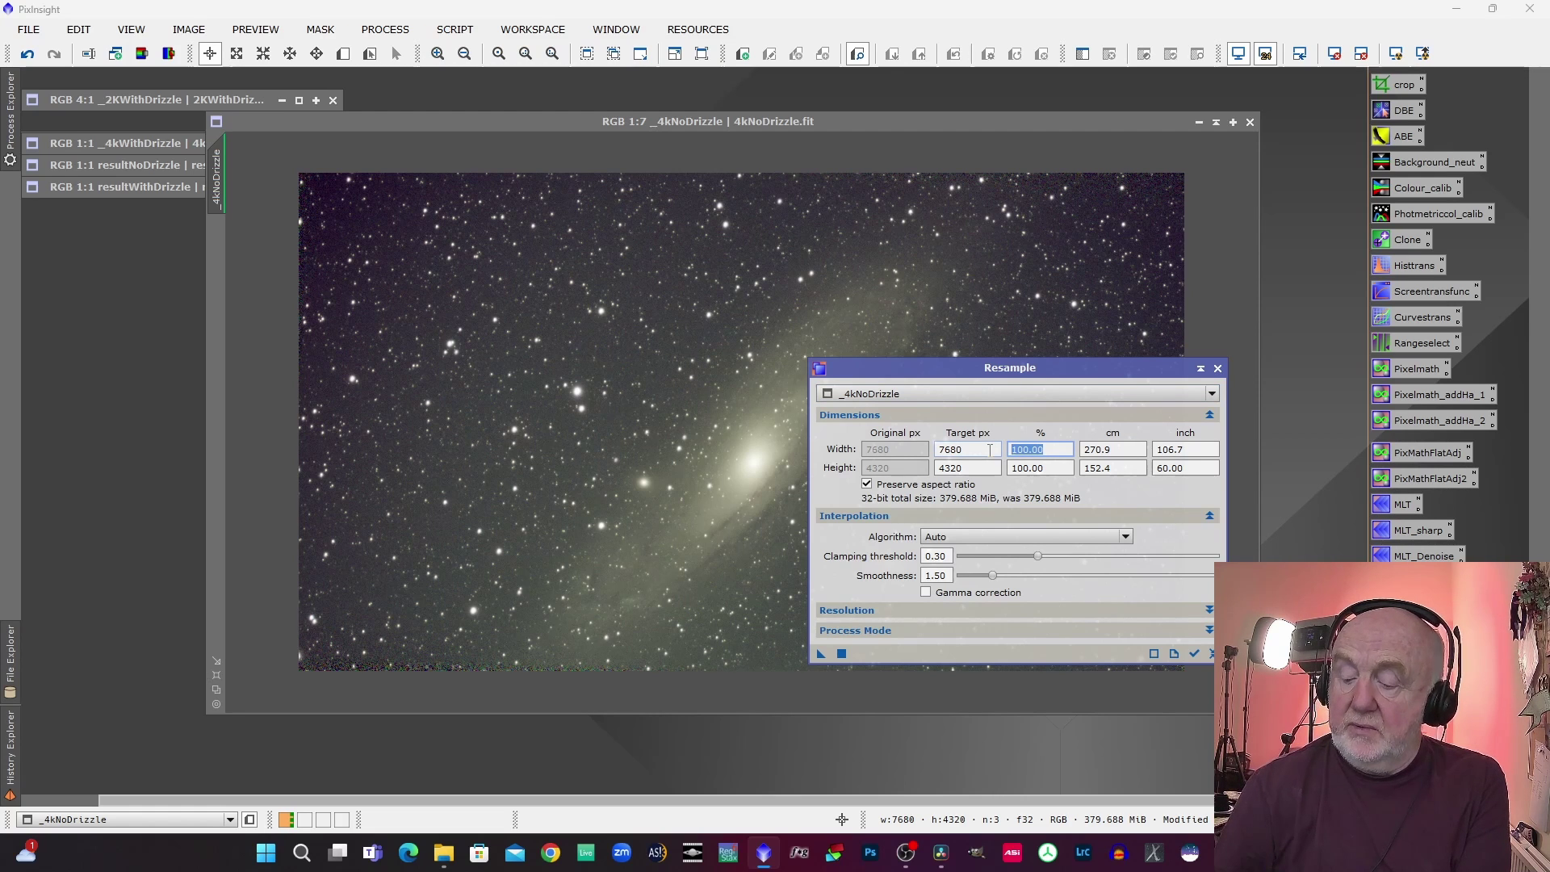
text(2)
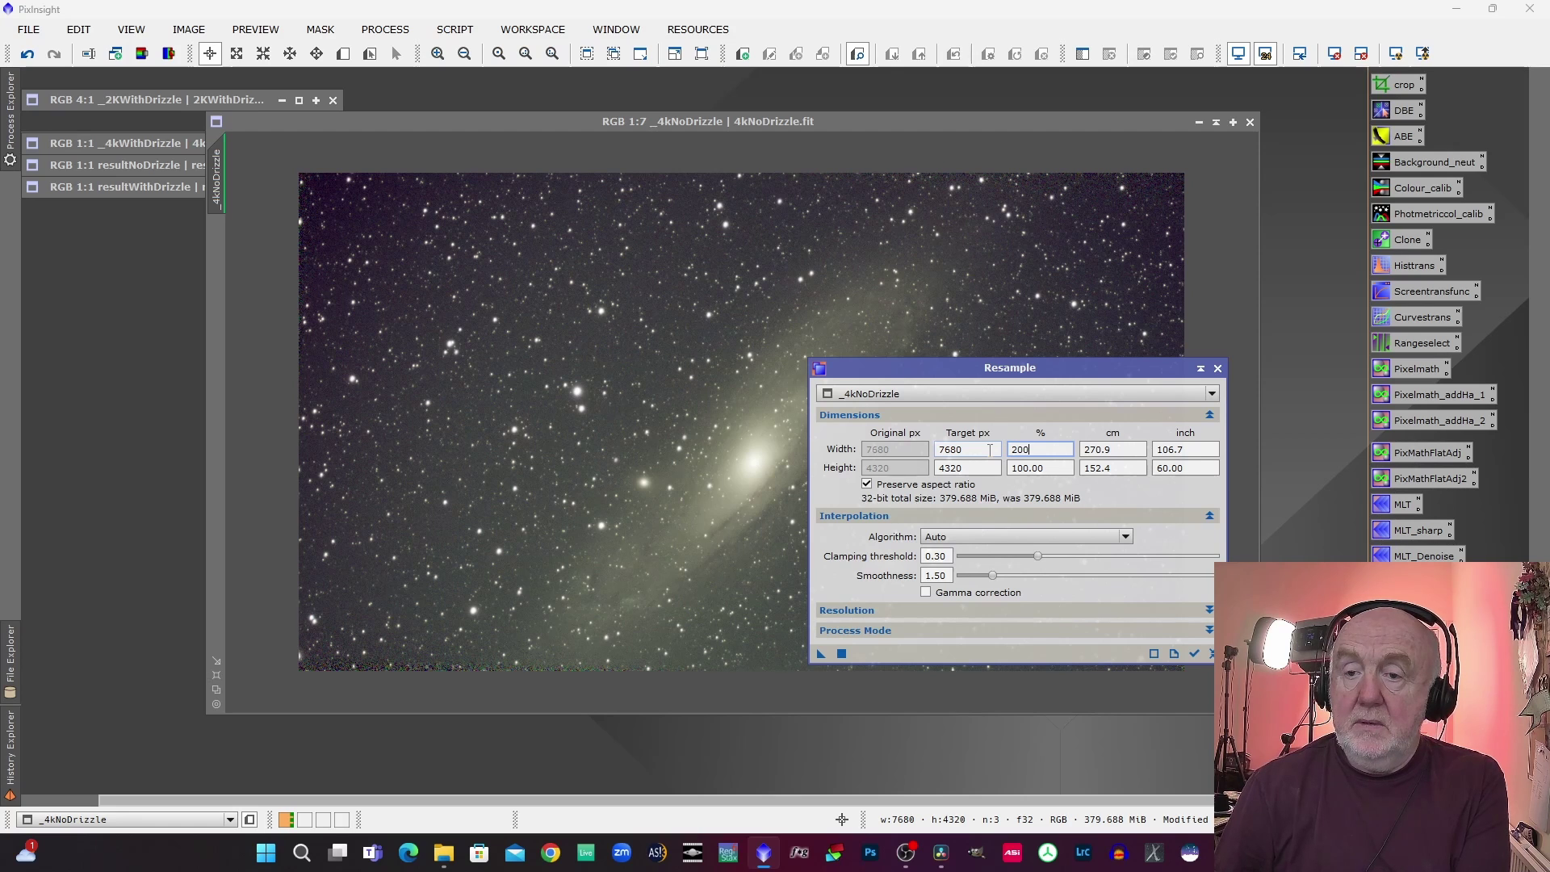
text(00)
key(Return)
click(1054, 467)
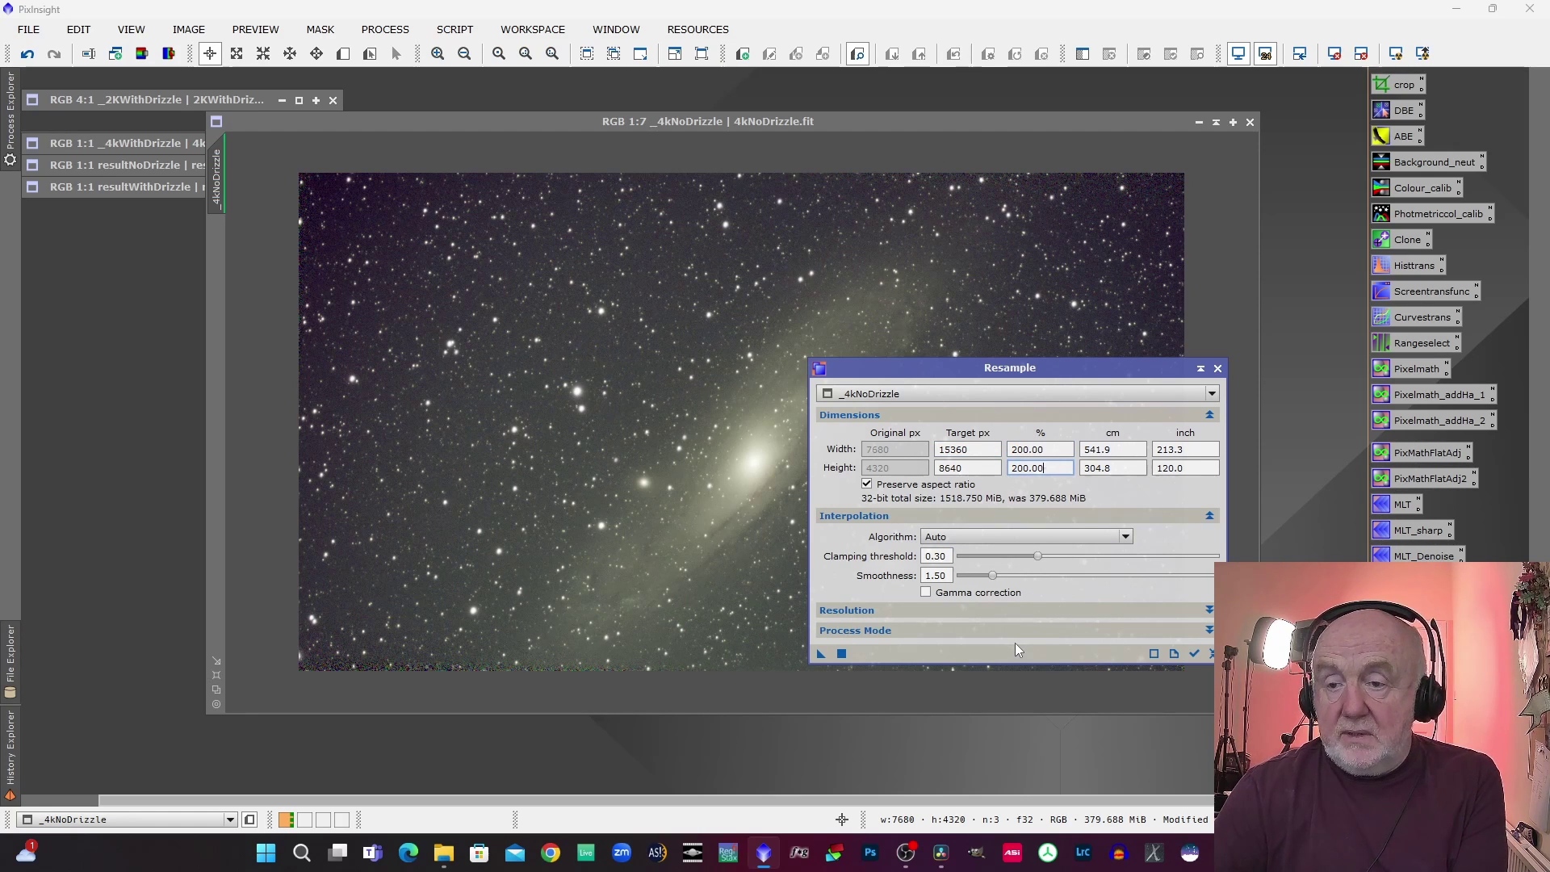
click(841, 654)
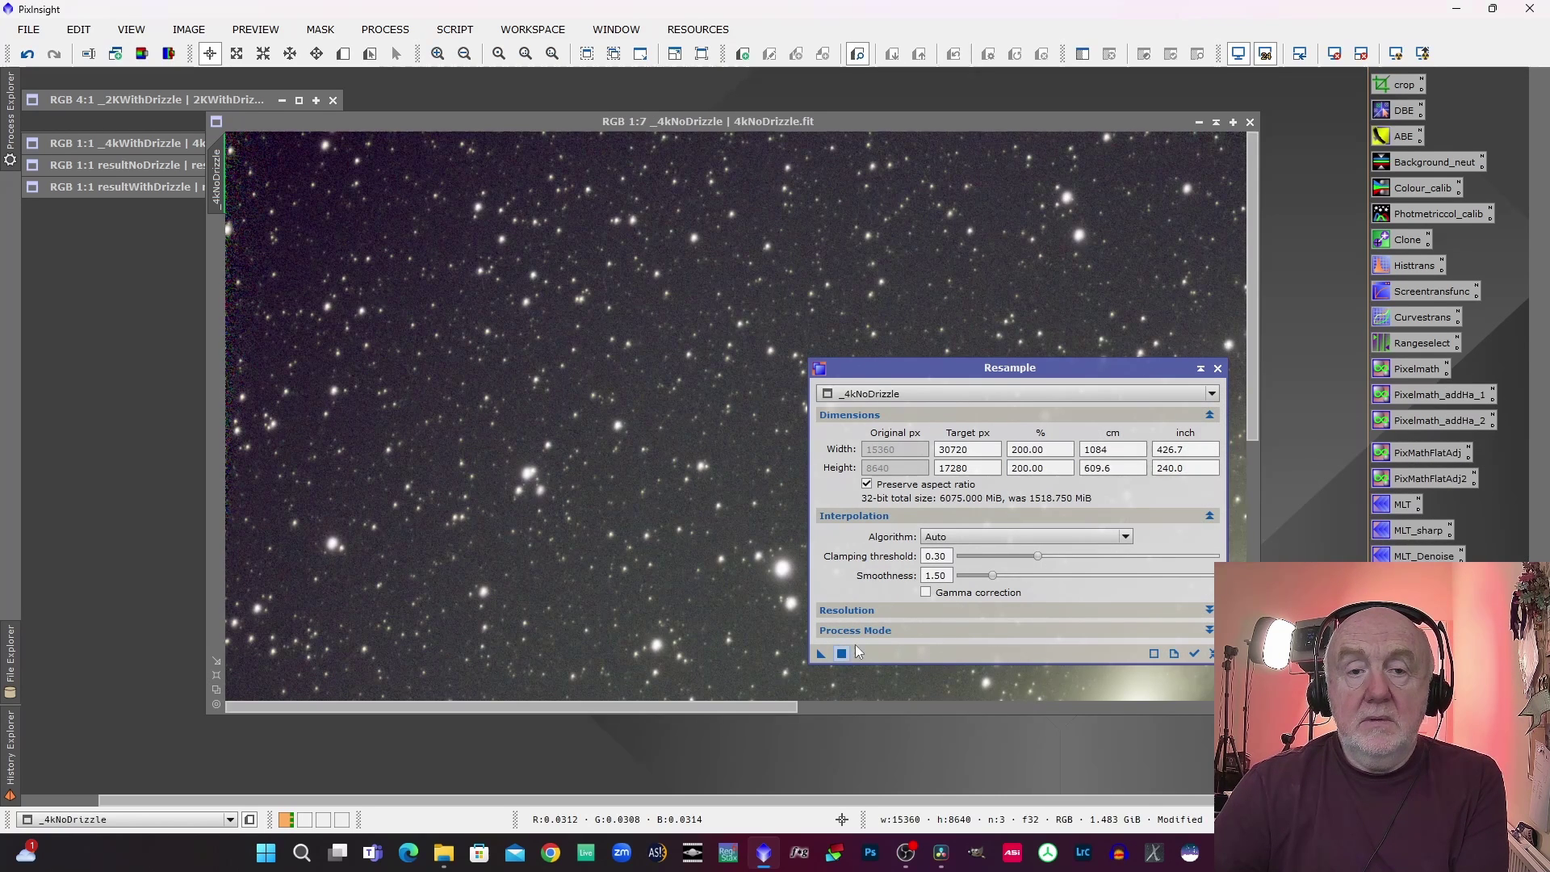
drag(1121, 376, 663, 362)
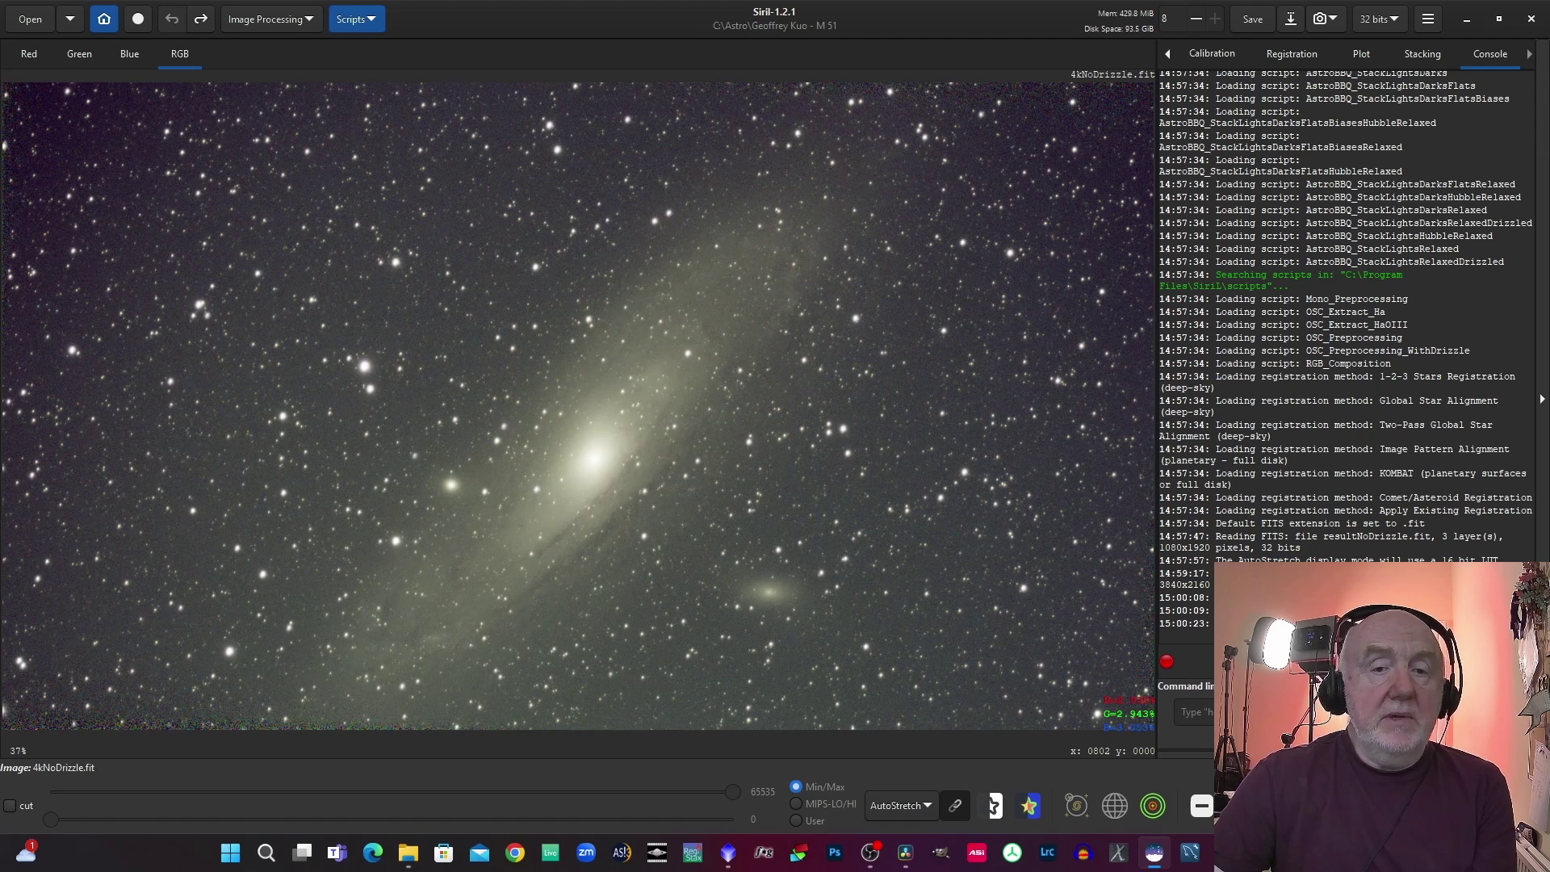
Step: Resample 4kNoDrizzle.fit to 200% on X and Y with Lanczos-4 via Geometry > Resample
click(262, 23)
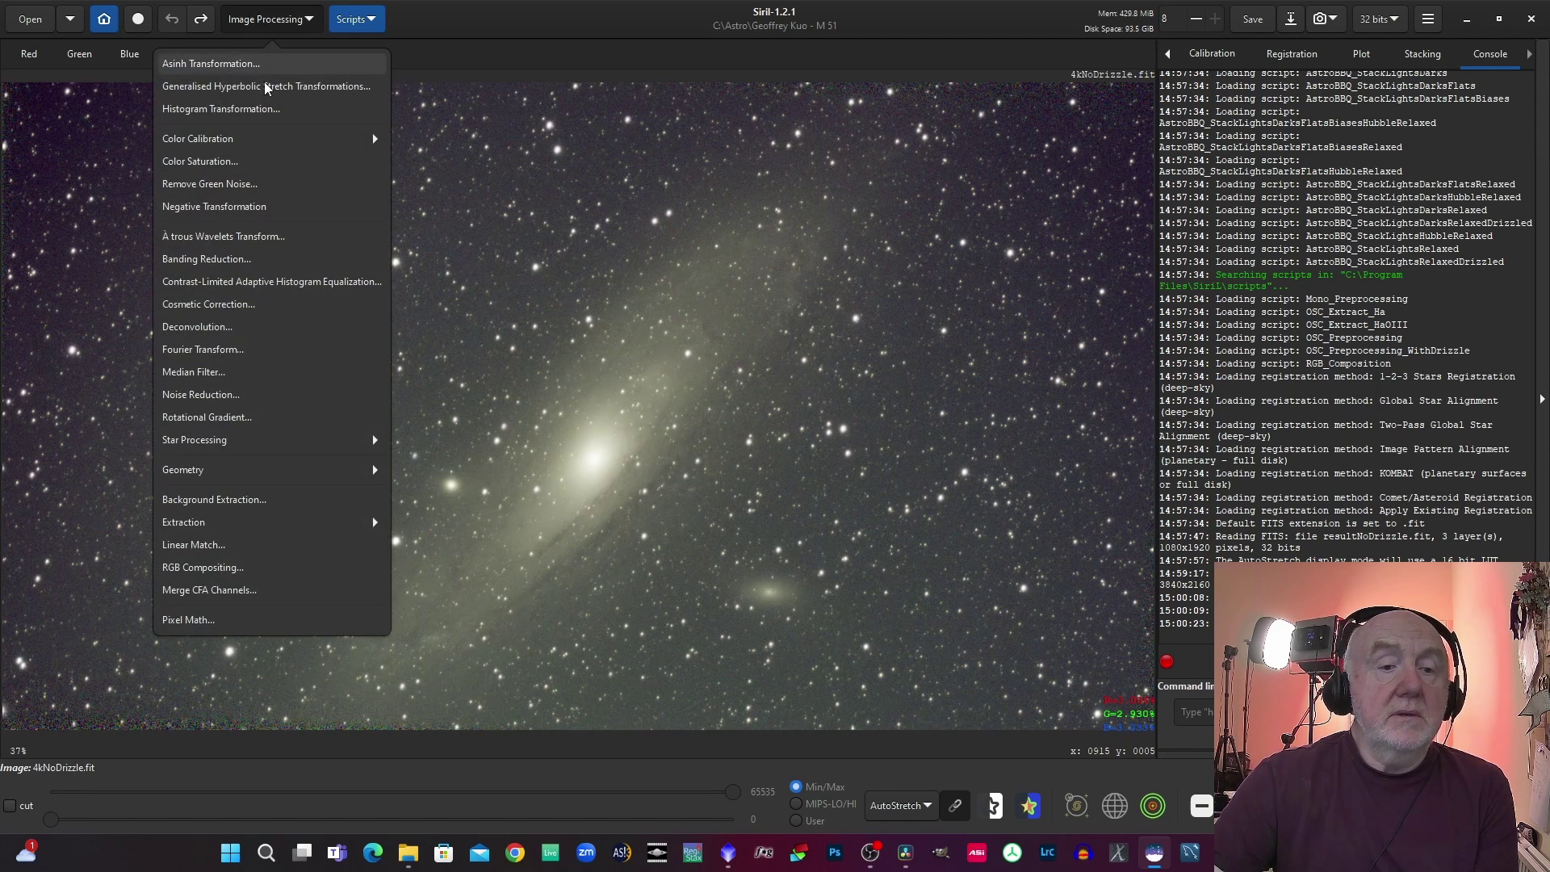
click(219, 471)
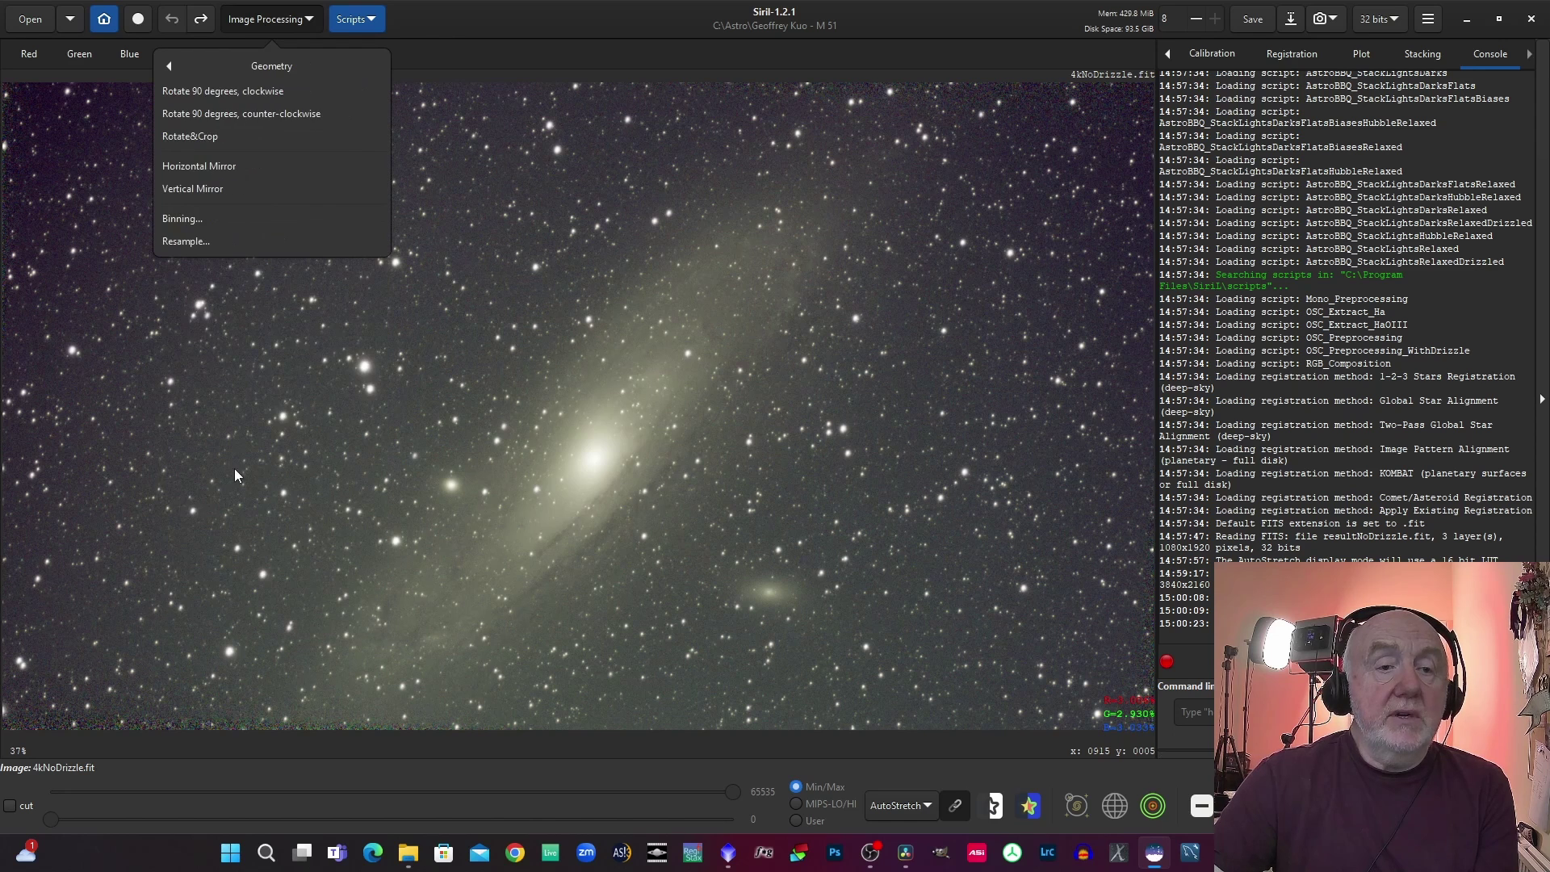
click(196, 240)
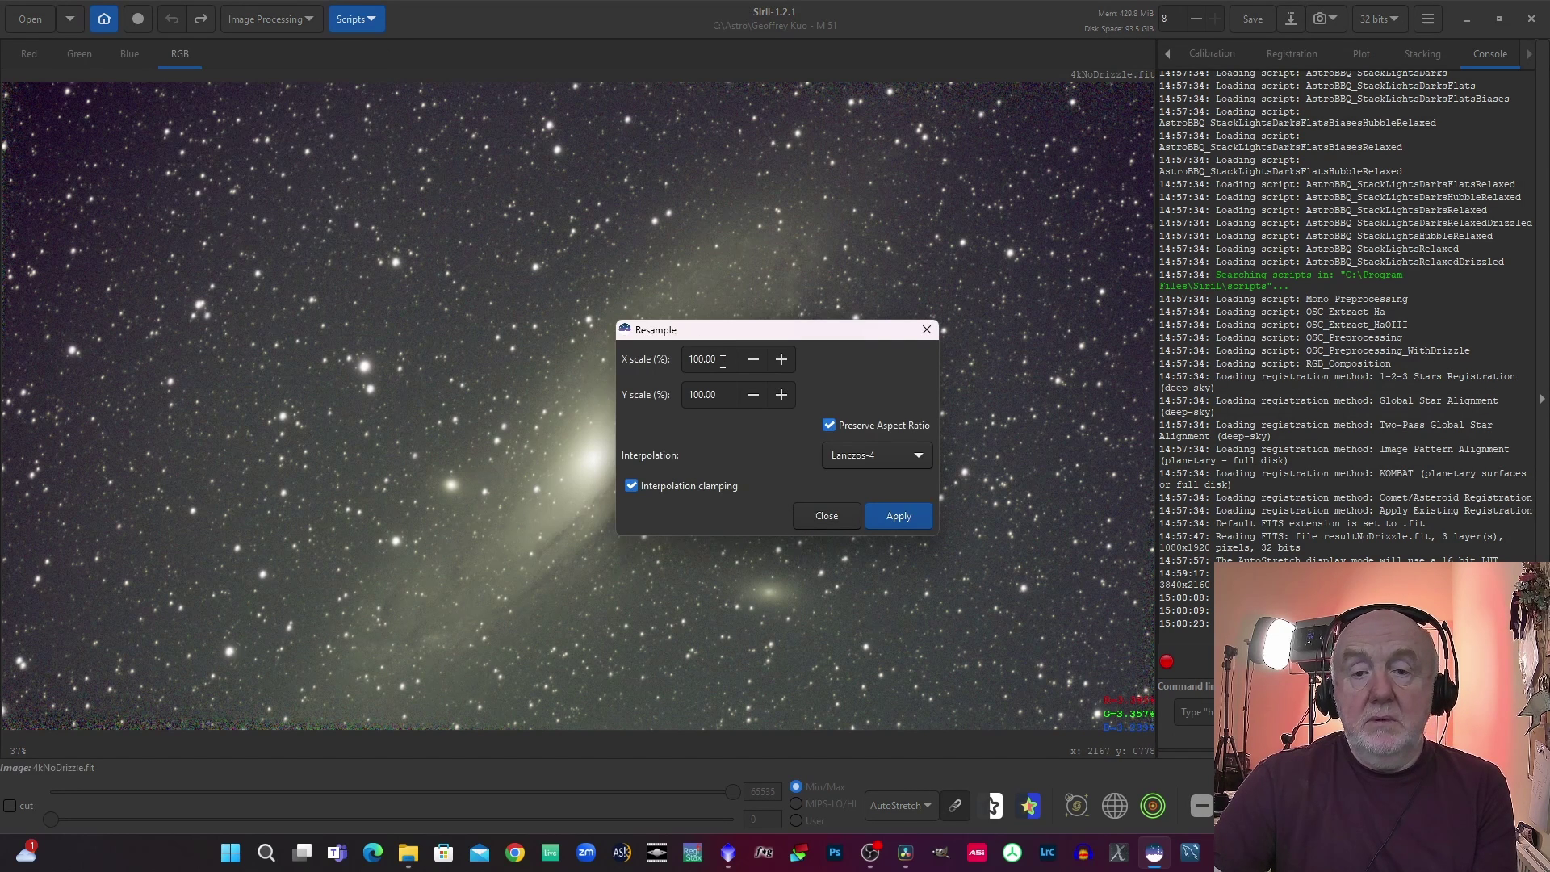
drag(723, 361, 680, 364)
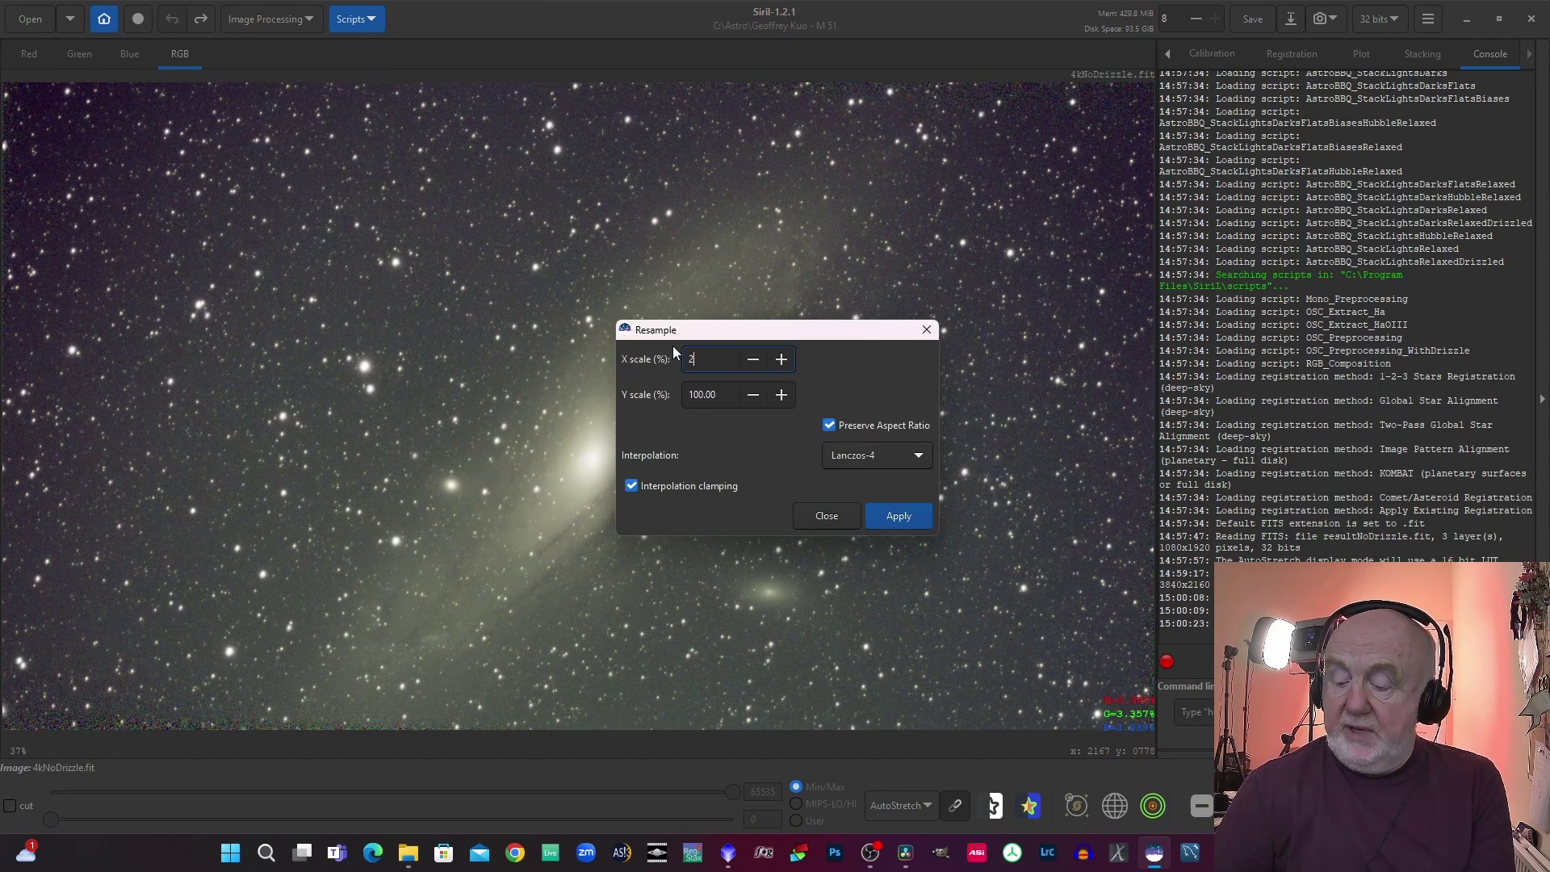
text(200)
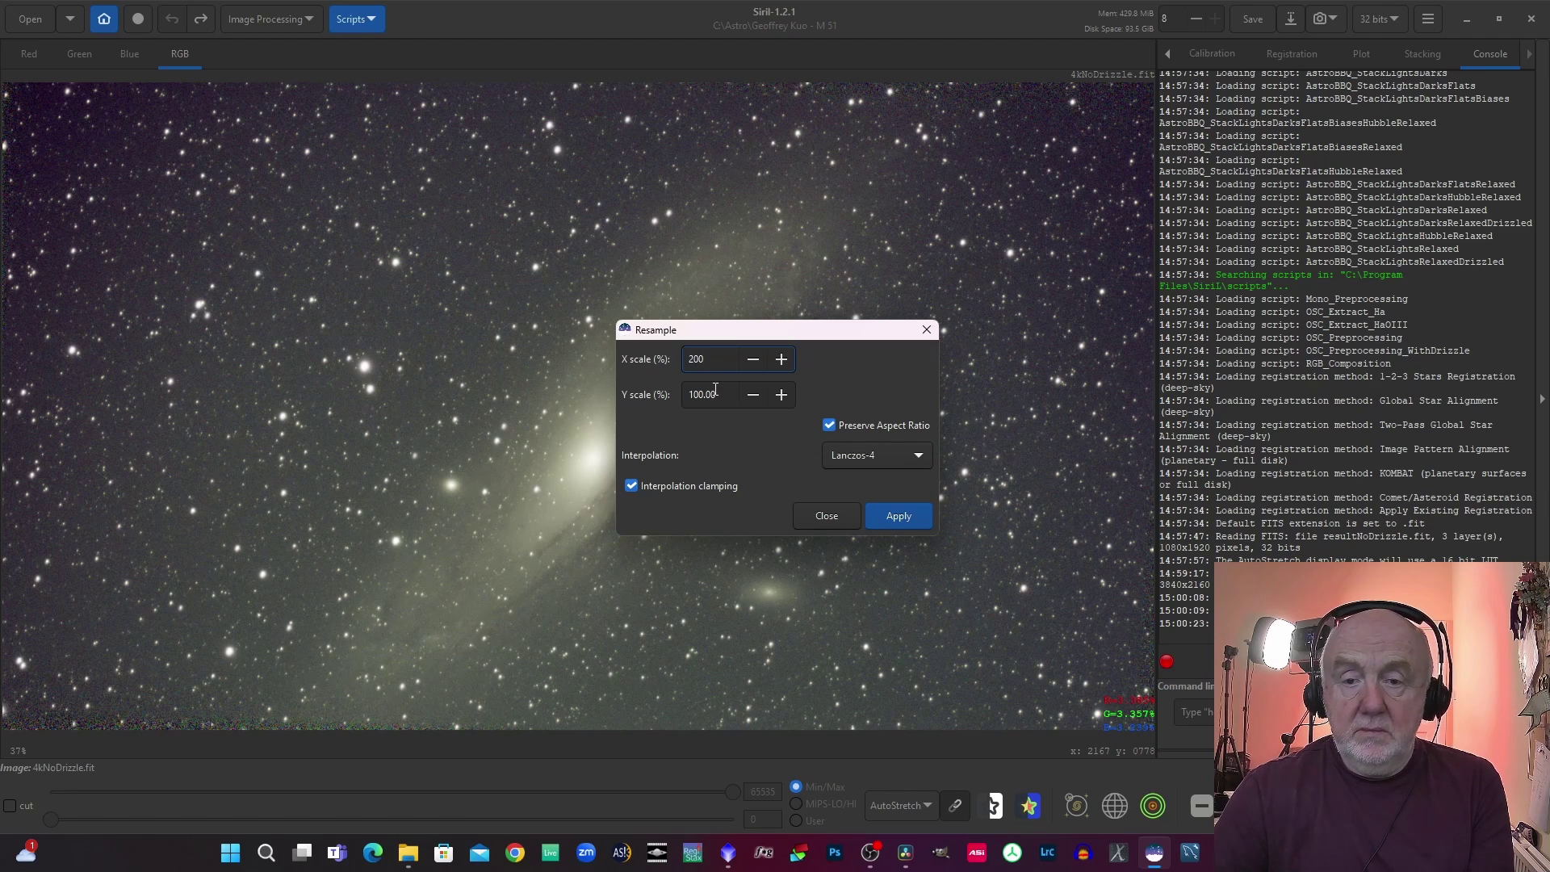
click(717, 394)
drag(717, 395, 692, 393)
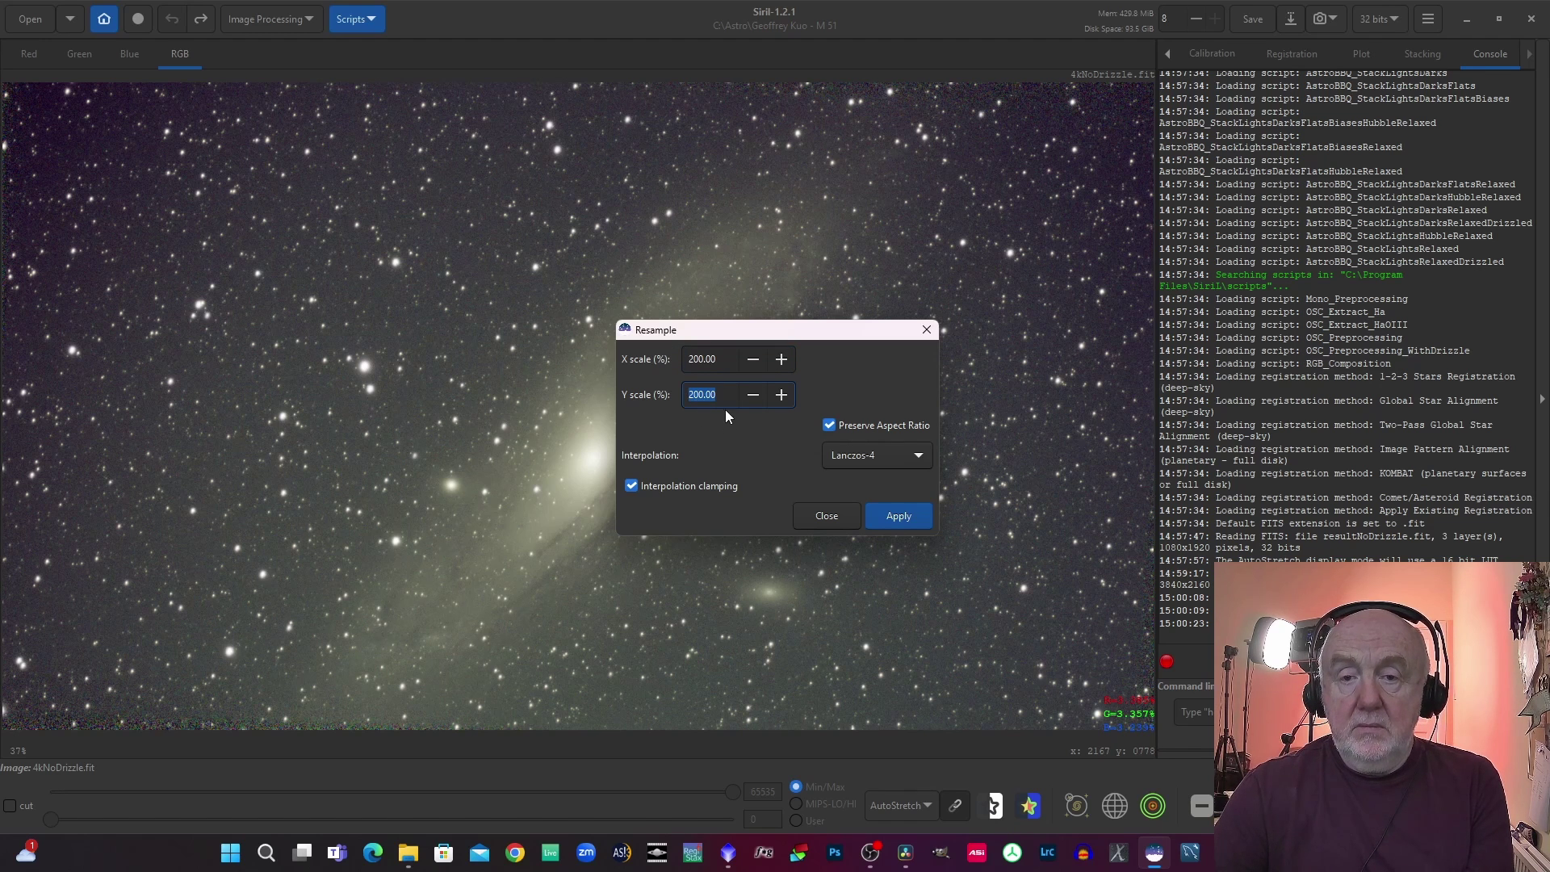
click(702, 394)
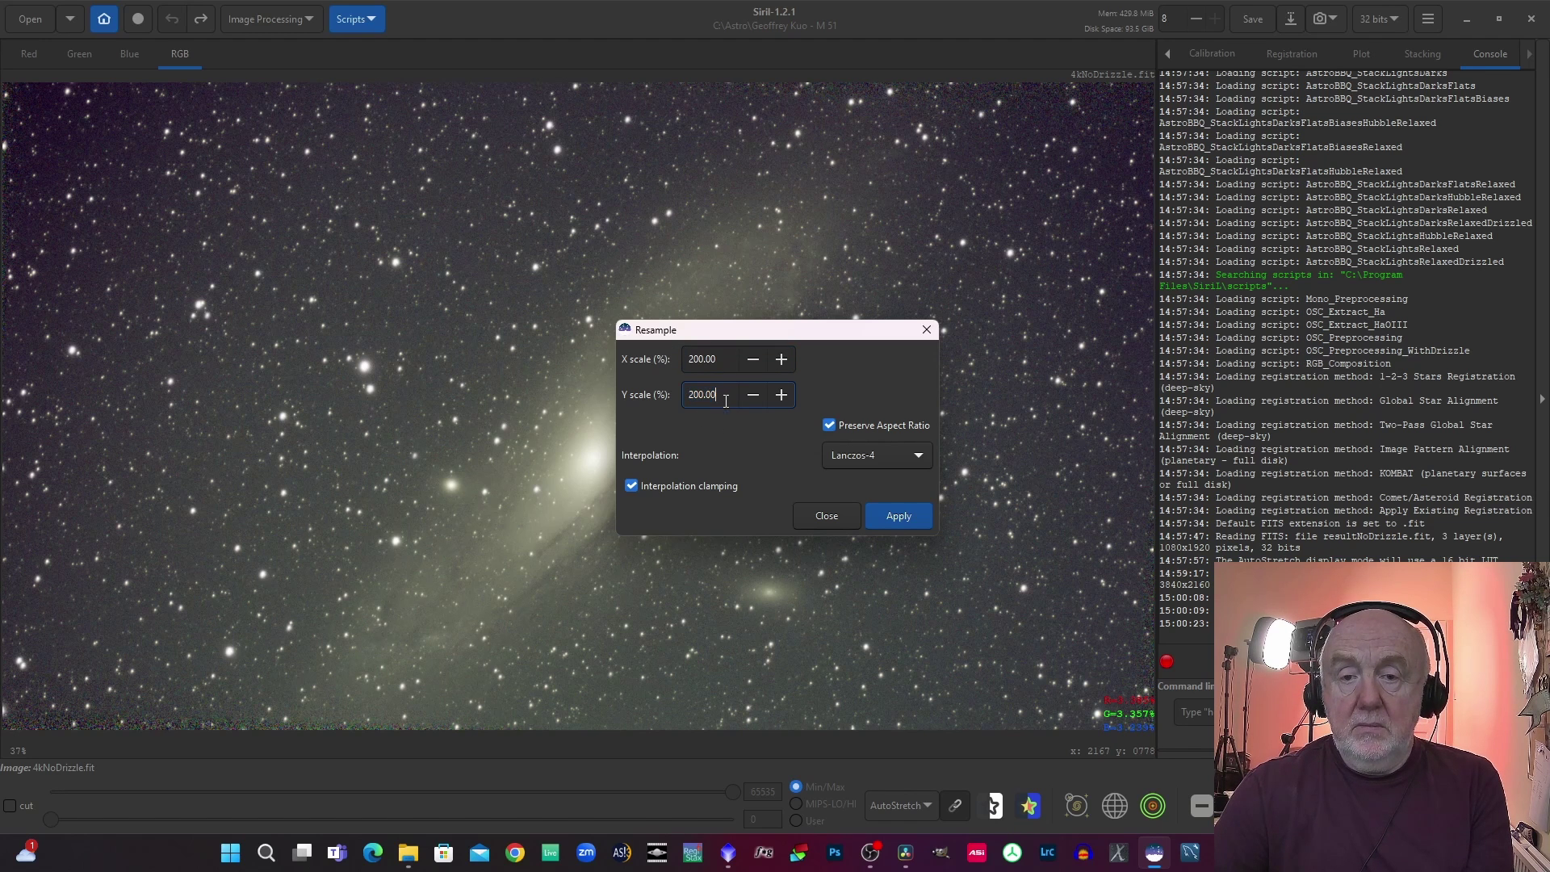
click(901, 516)
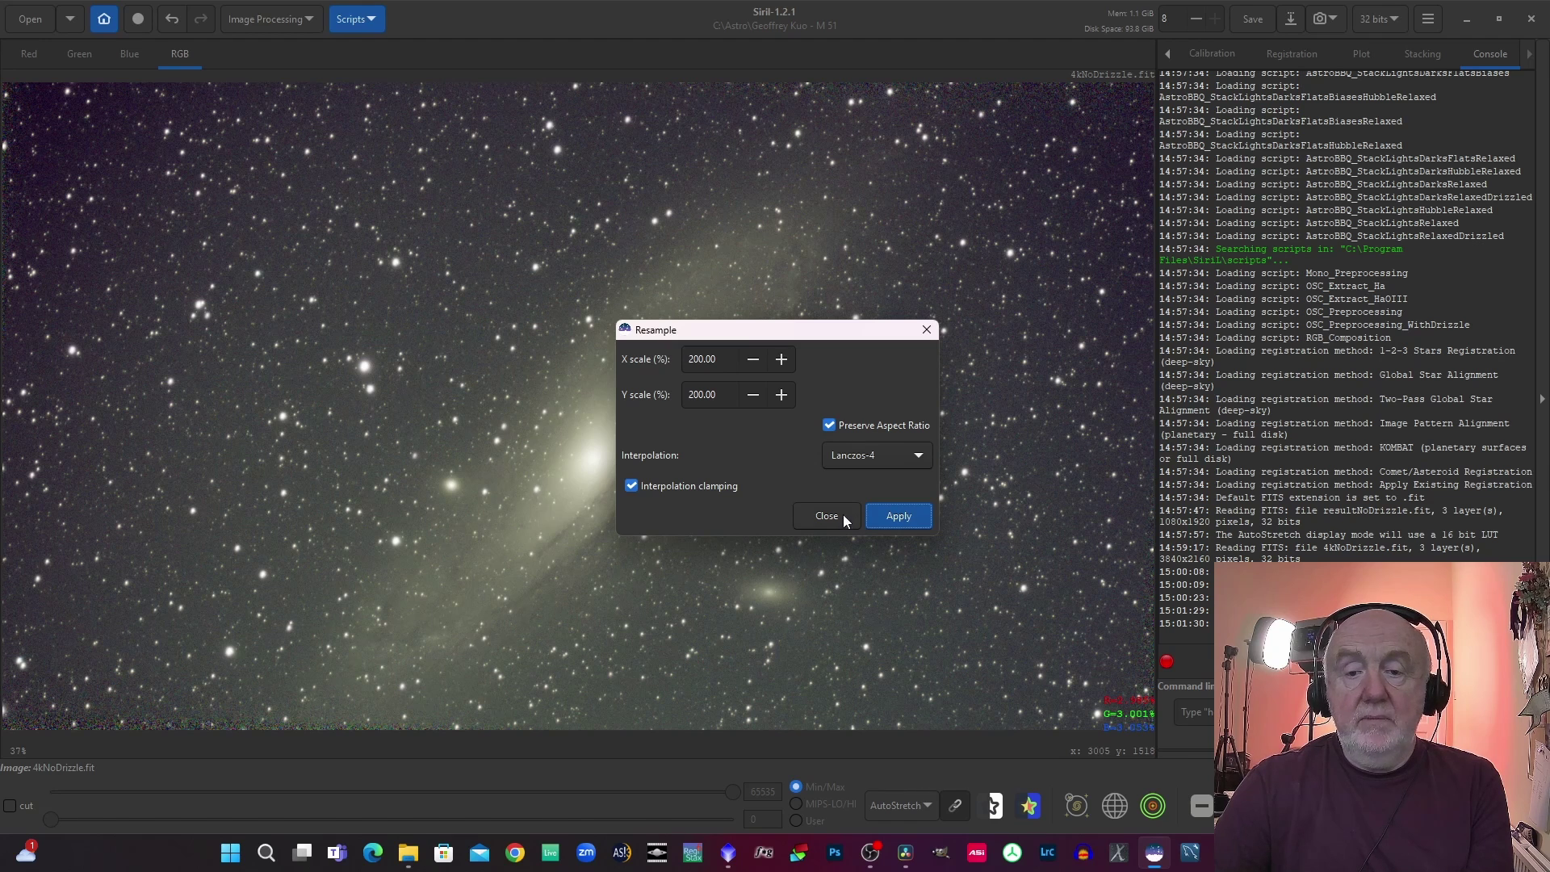
click(822, 512)
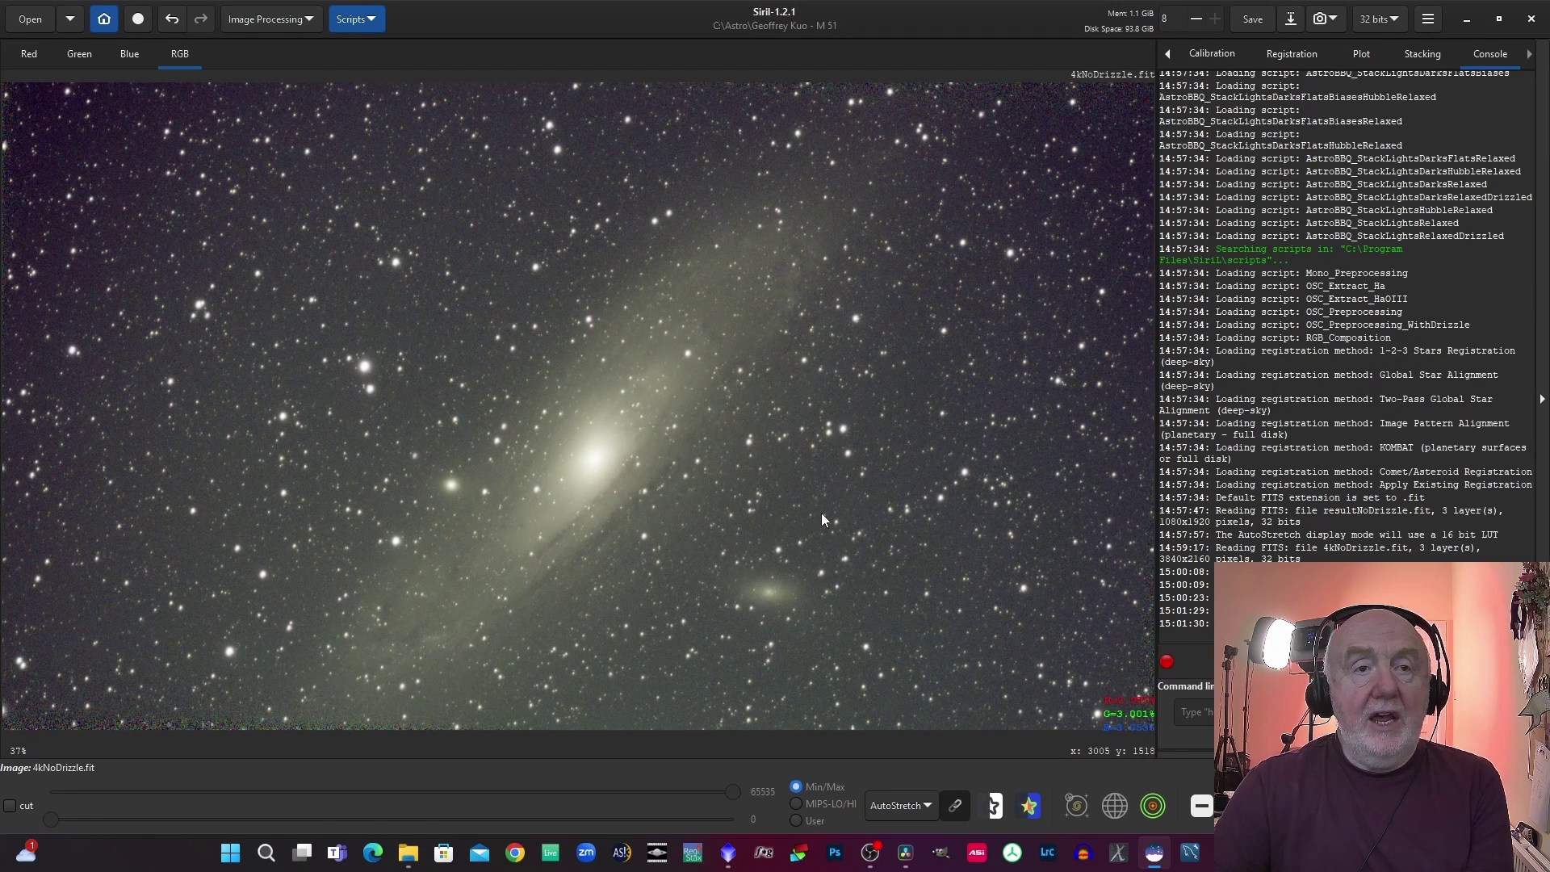